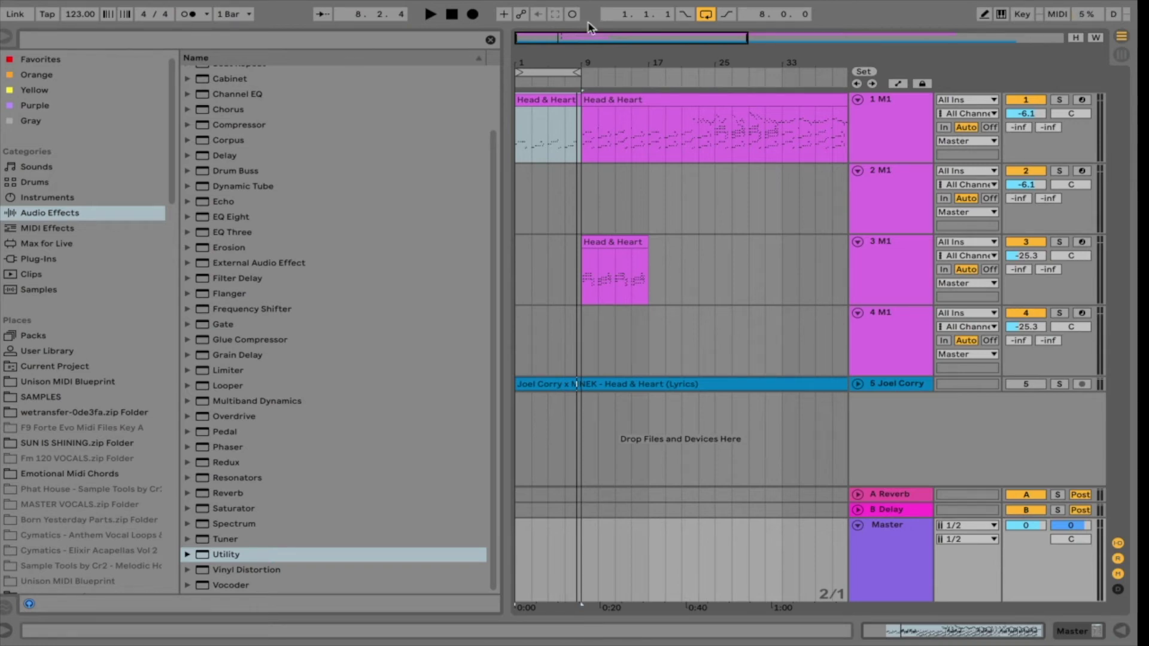
Extend the arrangement loop to 16 bars, ending at bar 17, and play it from the start
{"action": "left_click_drag", "start_coordinate": [577, 80], "coordinate": [644, 73]}
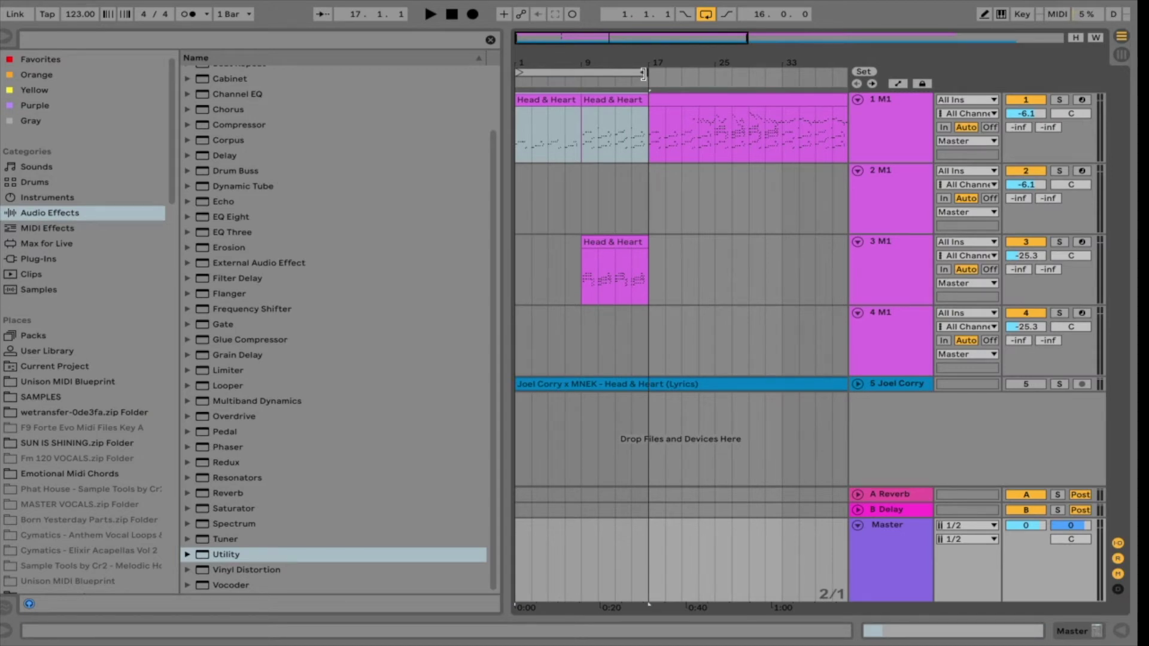
{"action": "key", "text": "space"}
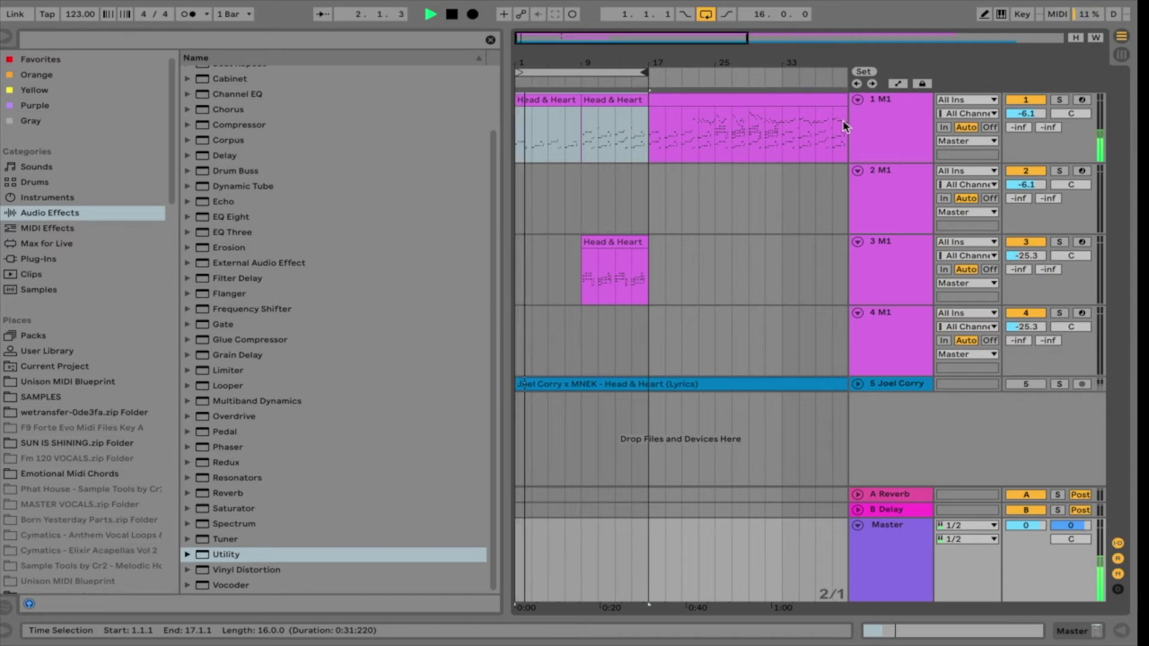
Inspect the Organ 2 sound in the M1 instrument on track 1 during playback, and close the plug-in window
{"action": "double_click", "coordinate": [896, 113]}
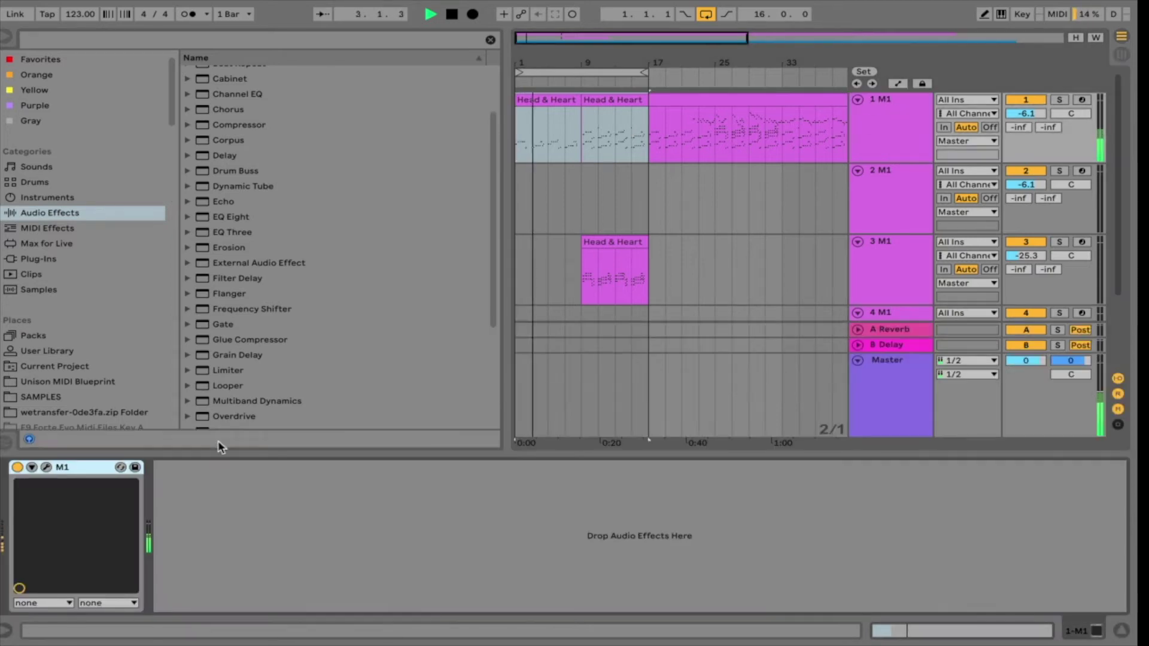
{"action": "left_click", "coordinate": [46, 468]}
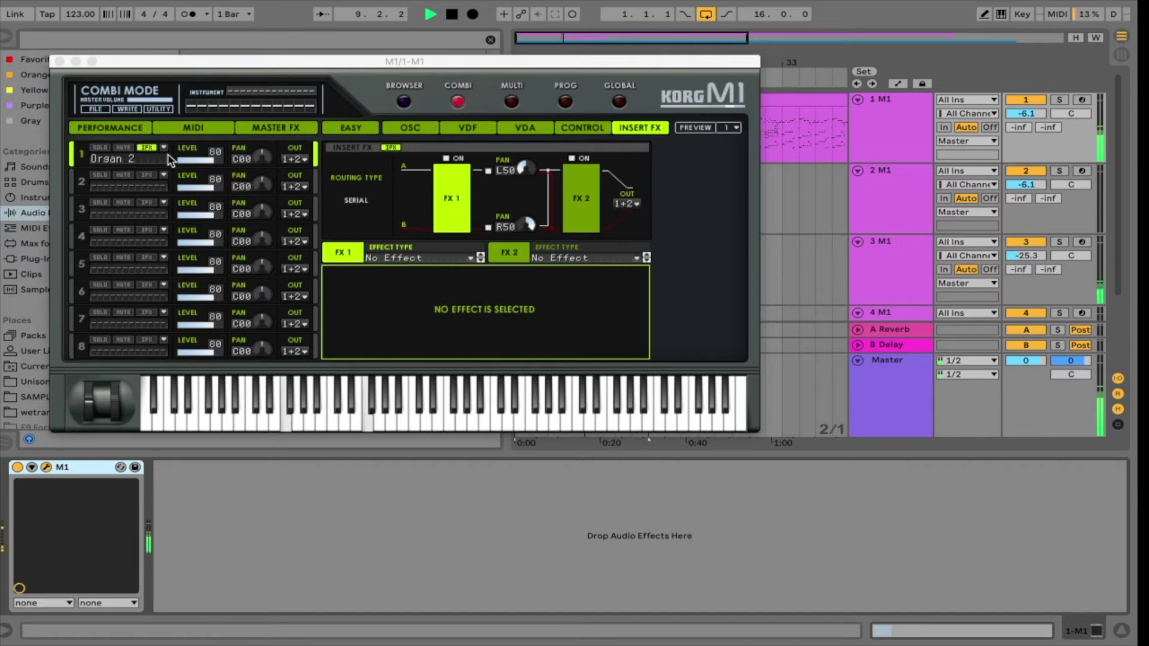
{"action": "key", "text": "XF86AudioRaiseVolume"}
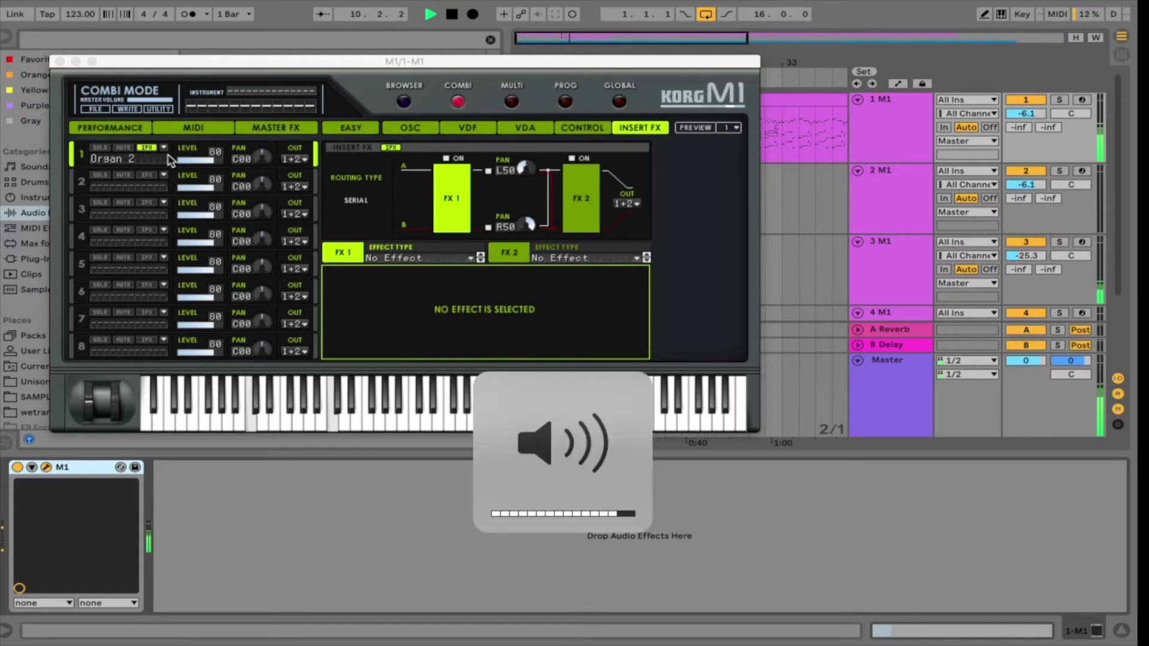
{"action": "left_click", "coordinate": [59, 61]}
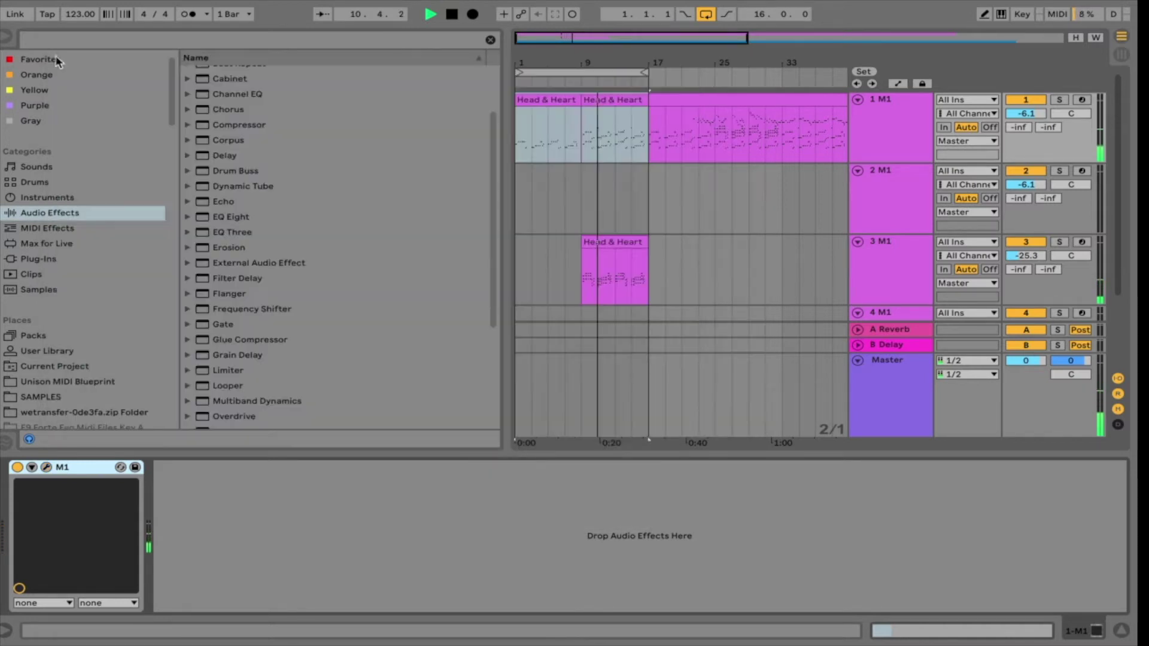
Lower the M1 track volumes together, with tracks 1 and 2 at -9.0 and track 3 at -28.2
{"action": "left_click", "coordinate": [897, 133], "text": "shift"}
{"action": "left_click_drag", "start_coordinate": [1039, 115], "coordinate": [1039, 127]}
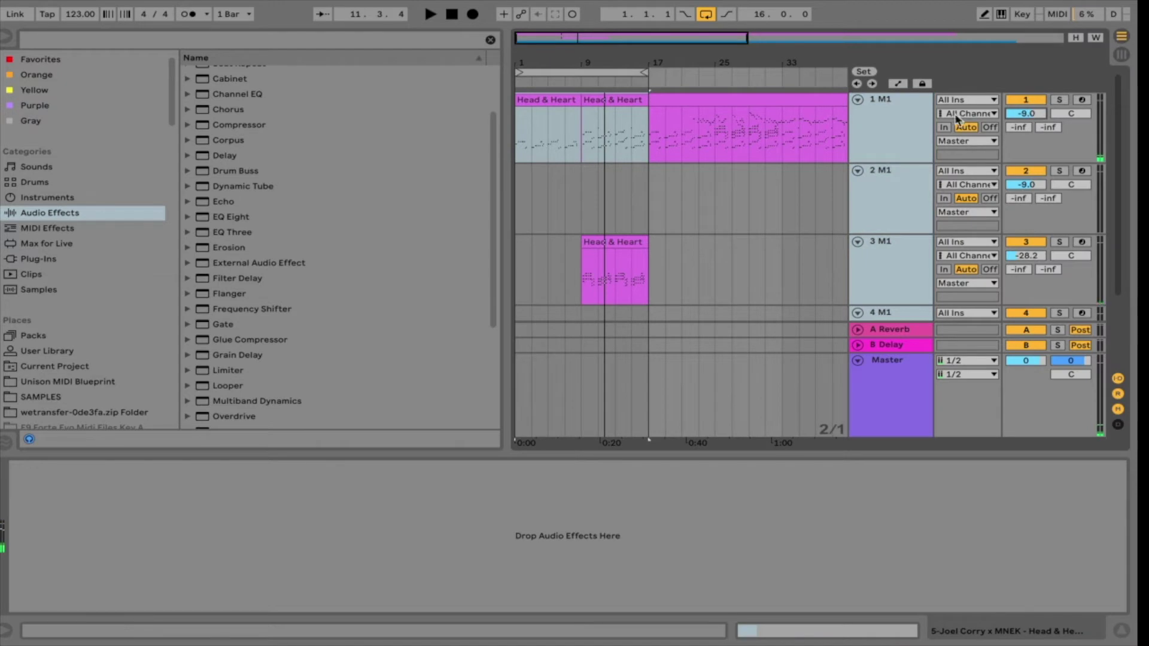
Solo track 1 and play its opening Head & Heart clip from bar 1
{"action": "left_click", "coordinate": [908, 119]}
{"action": "left_click", "coordinate": [1059, 100]}
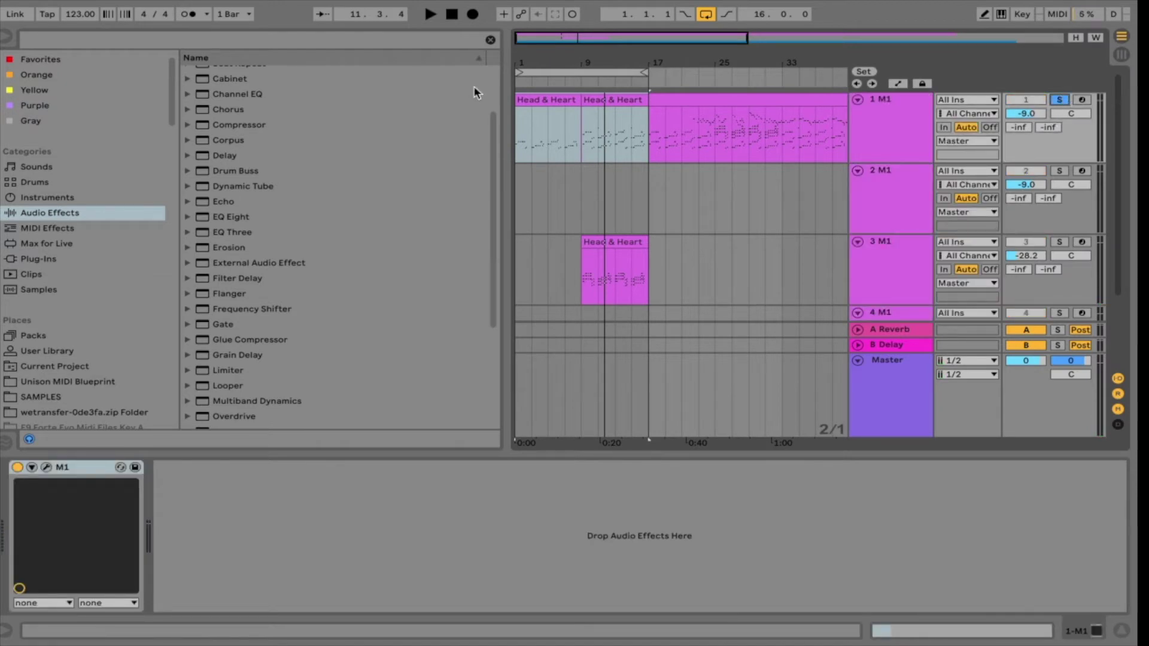
{"action": "left_click", "coordinate": [550, 99]}
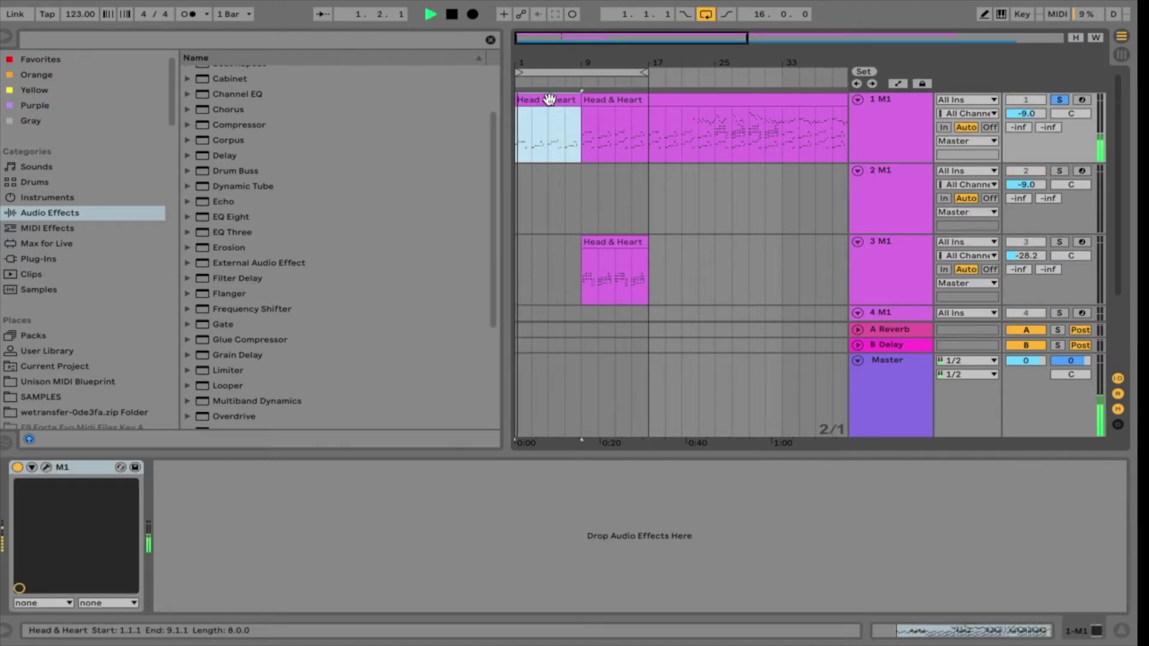
Review the oscillator and VDF filter settings of track 1's M1 Organ 2 sound, and close the plug-in
{"action": "double_click", "coordinate": [868, 118]}
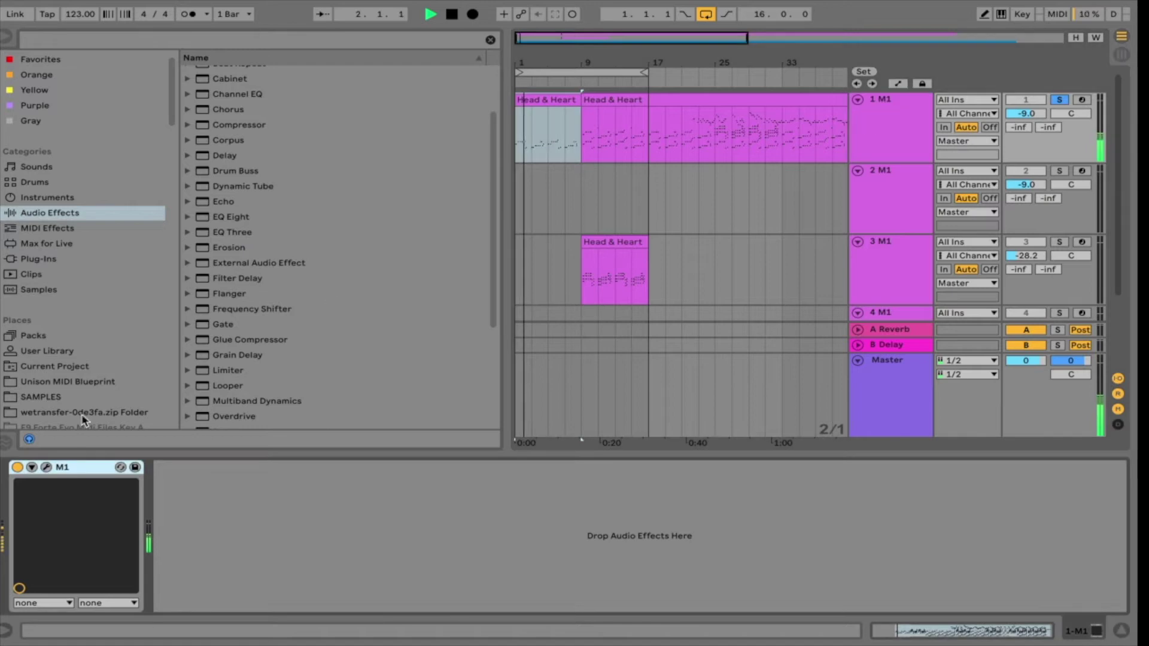
{"action": "left_click", "coordinate": [46, 467]}
{"action": "left_click", "coordinate": [165, 148]}
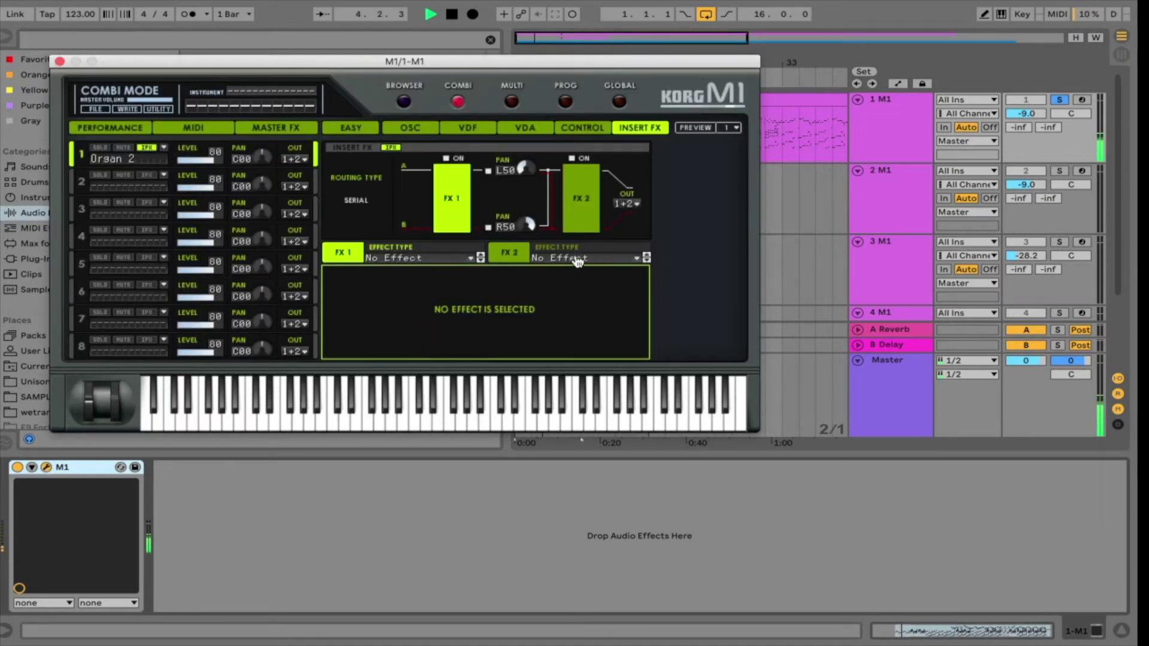
{"action": "left_click", "coordinate": [410, 128]}
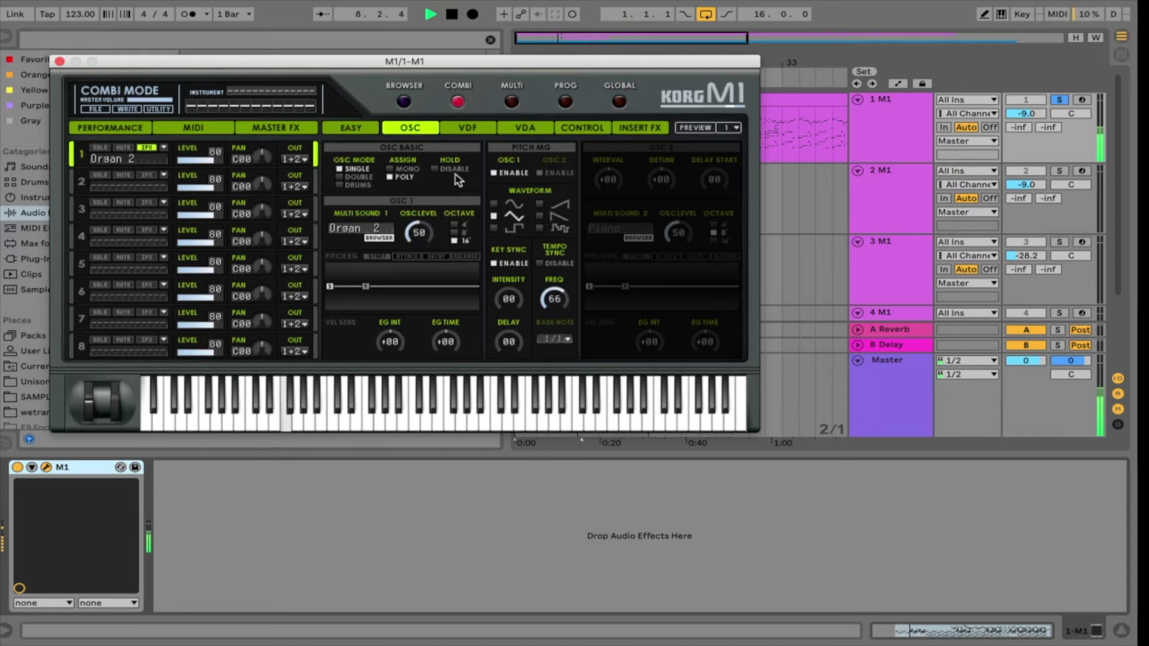
{"action": "left_click", "coordinate": [467, 129]}
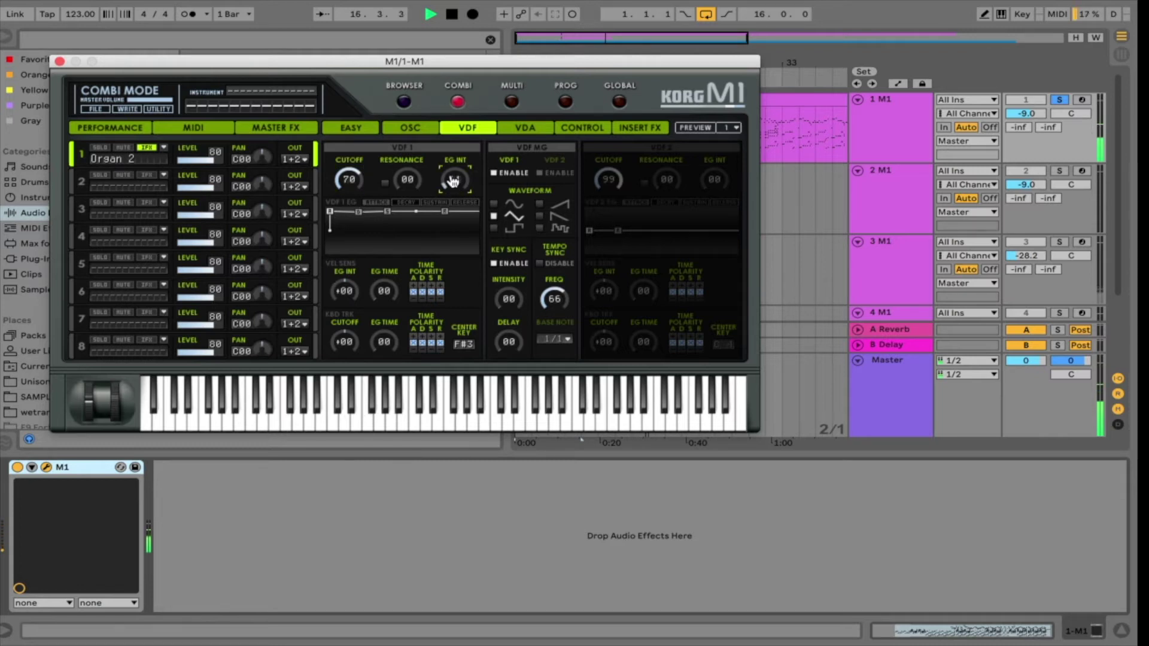
{"action": "left_click", "coordinate": [60, 61]}
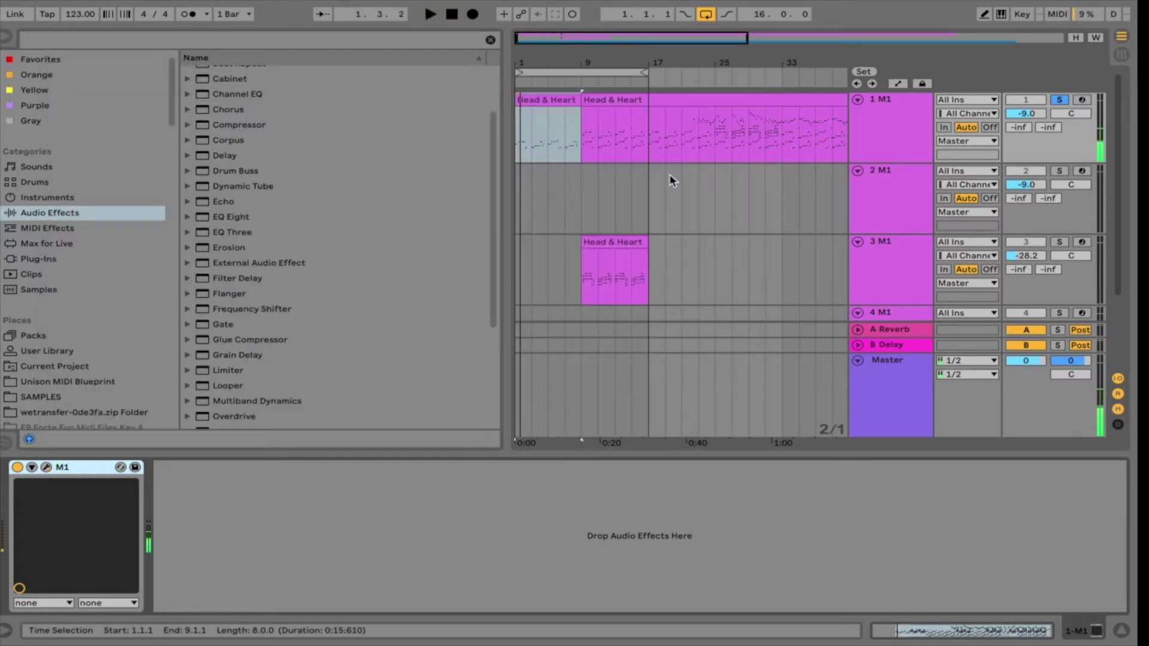
Turn off track 1's solo and select the Head & Heart clip on track 3 with playback stopped
{"action": "key", "text": "space"}
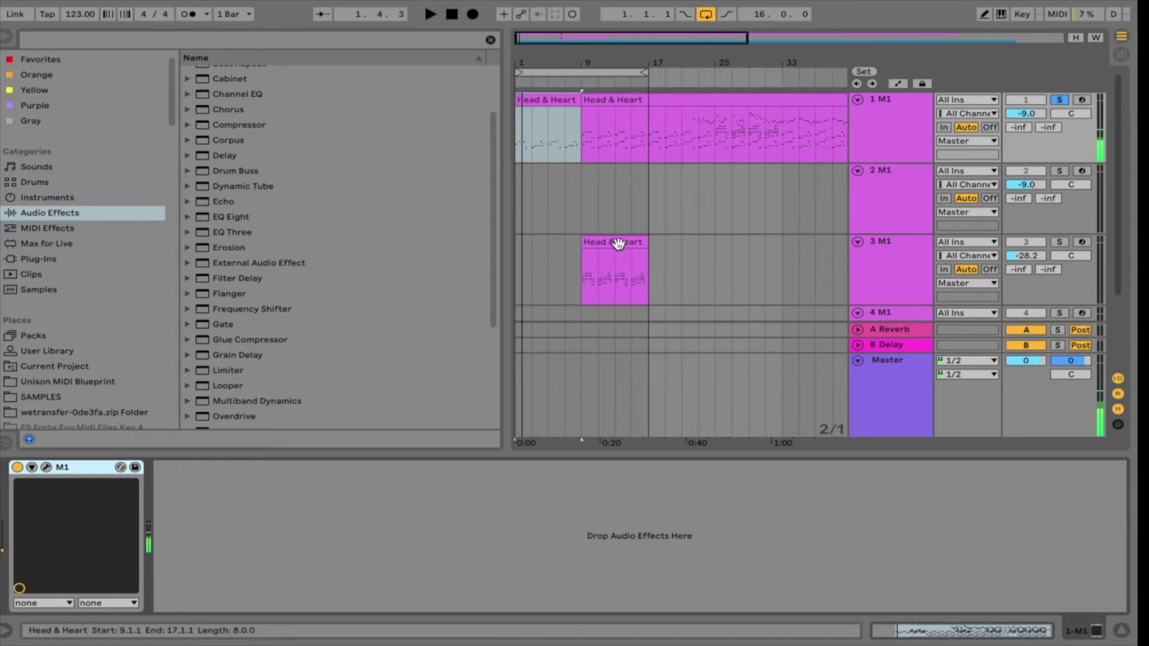
{"action": "left_click", "coordinate": [618, 242]}
{"action": "left_click", "coordinate": [1063, 242]}
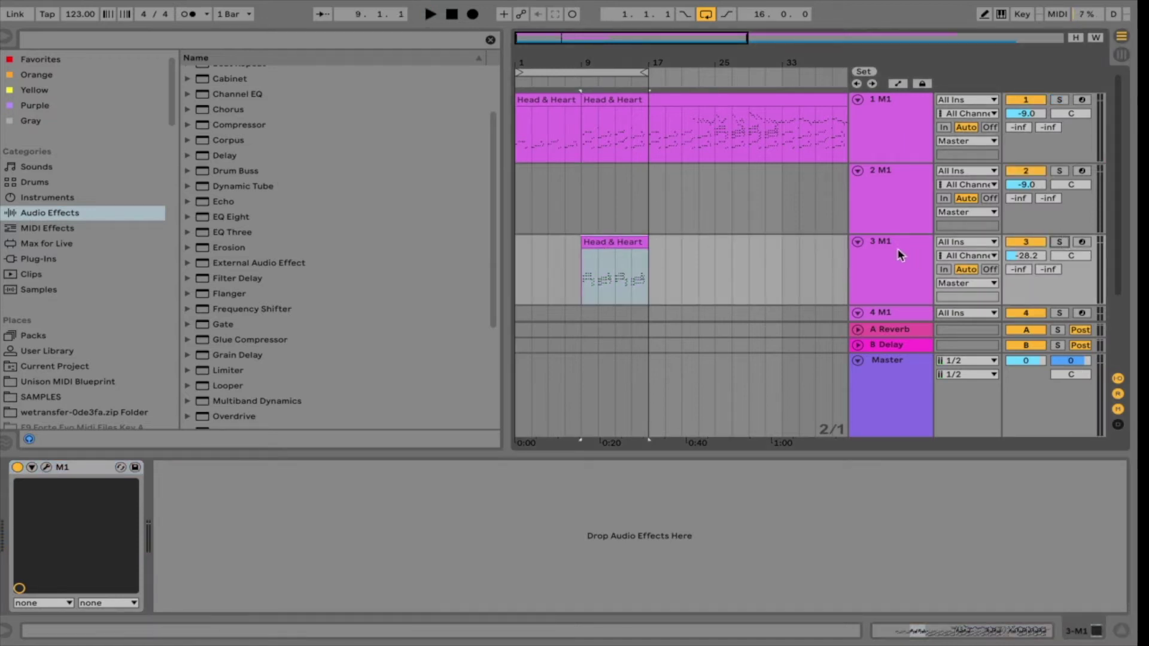
Add the Auto Filter audio effect after the M1 instrument on track 3
{"action": "left_click", "coordinate": [66, 198]}
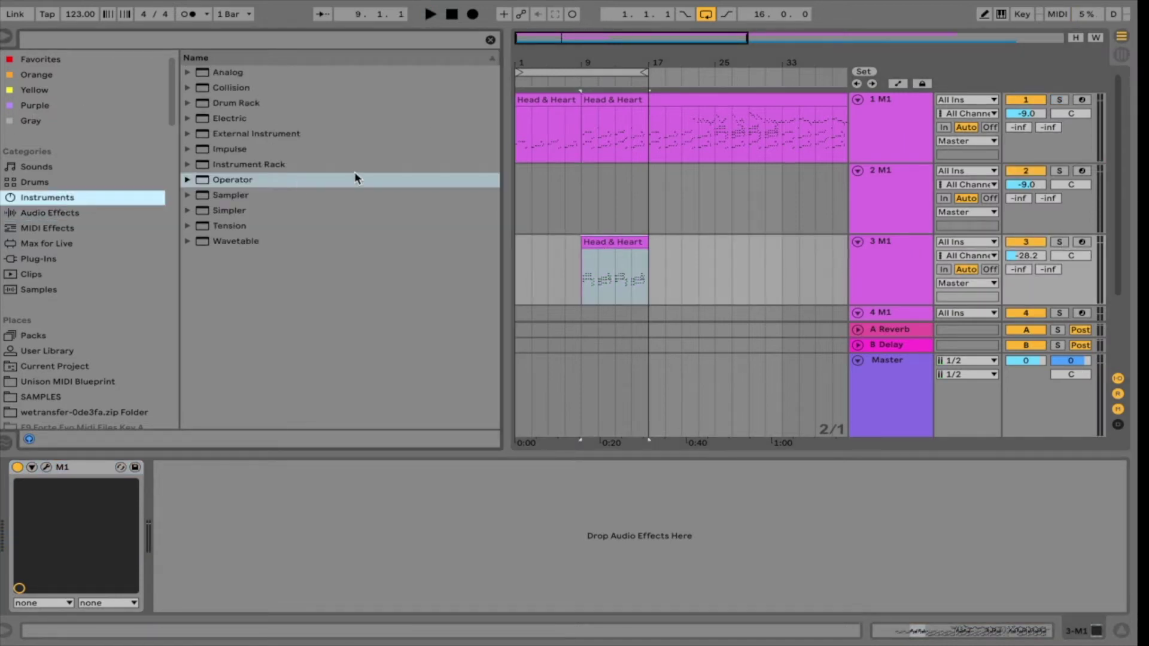
{"action": "left_click", "coordinate": [116, 213]}
{"action": "left_click_drag", "start_coordinate": [236, 103], "coordinate": [528, 464]}
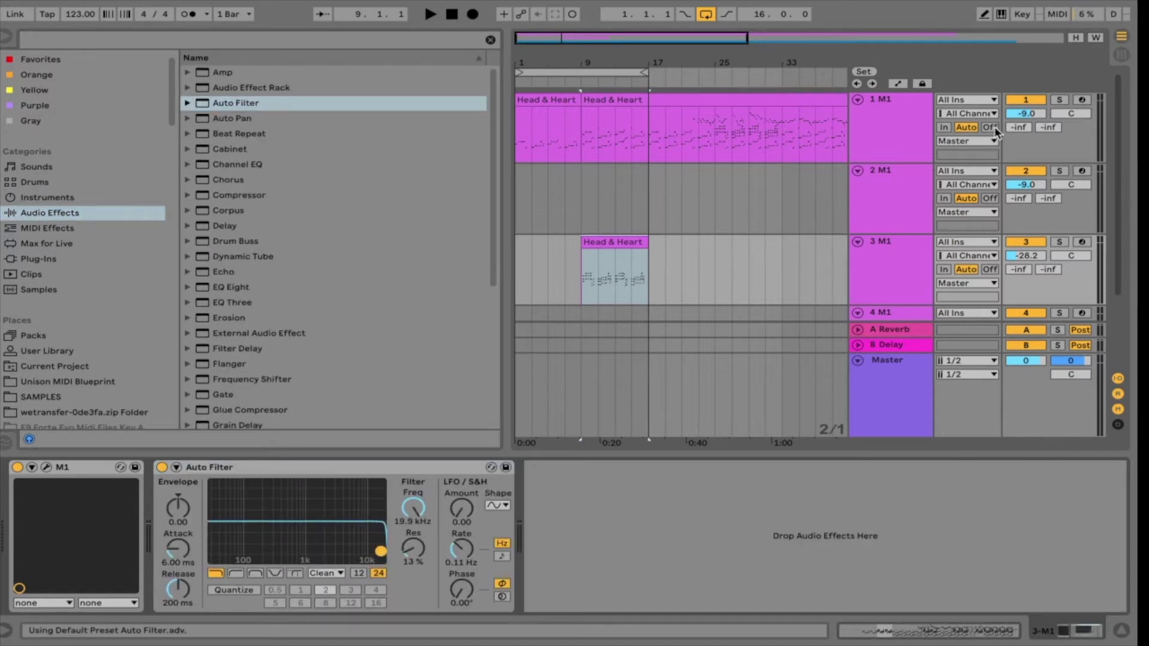
Show the automation lanes and display the Auto Filter's Frequency parameter on track 3
{"action": "key", "text": "a"}
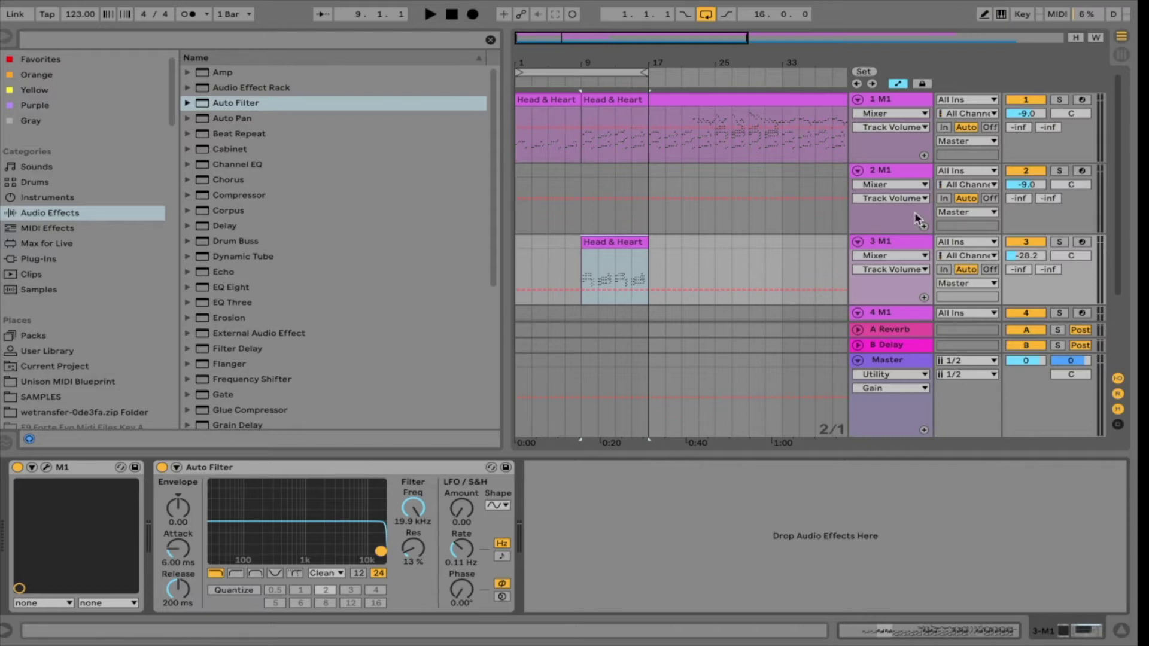
{"action": "left_click", "coordinate": [878, 256]}
{"action": "left_click", "coordinate": [888, 292]}
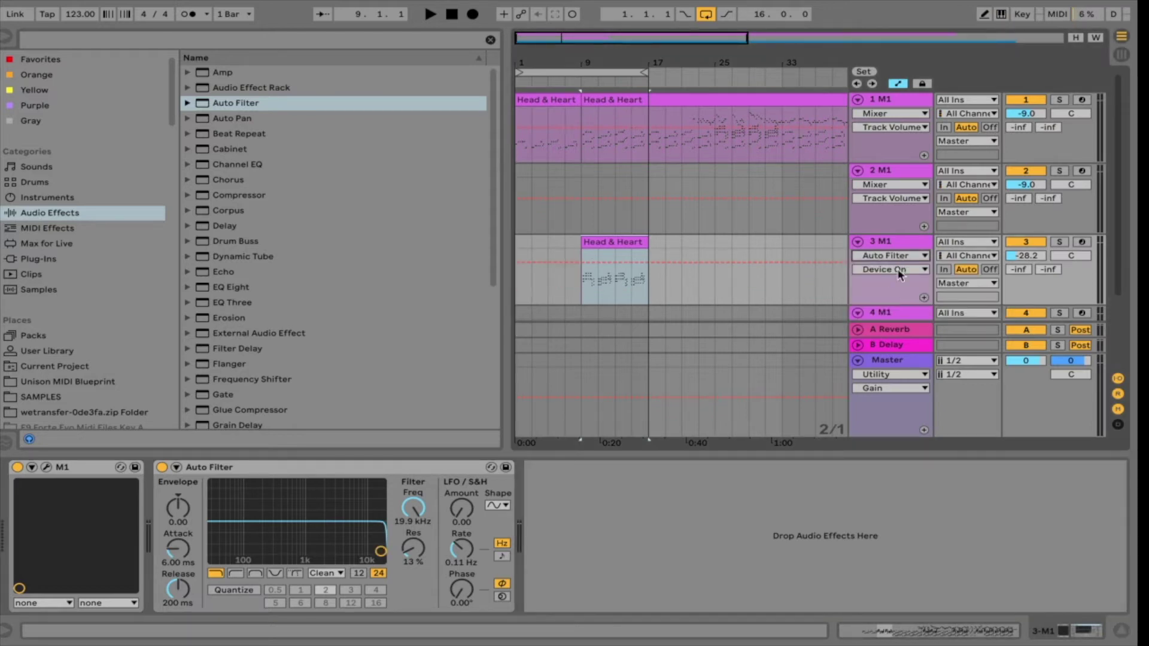
{"action": "left_click", "coordinate": [889, 269]}
{"action": "left_click", "coordinate": [874, 337]}
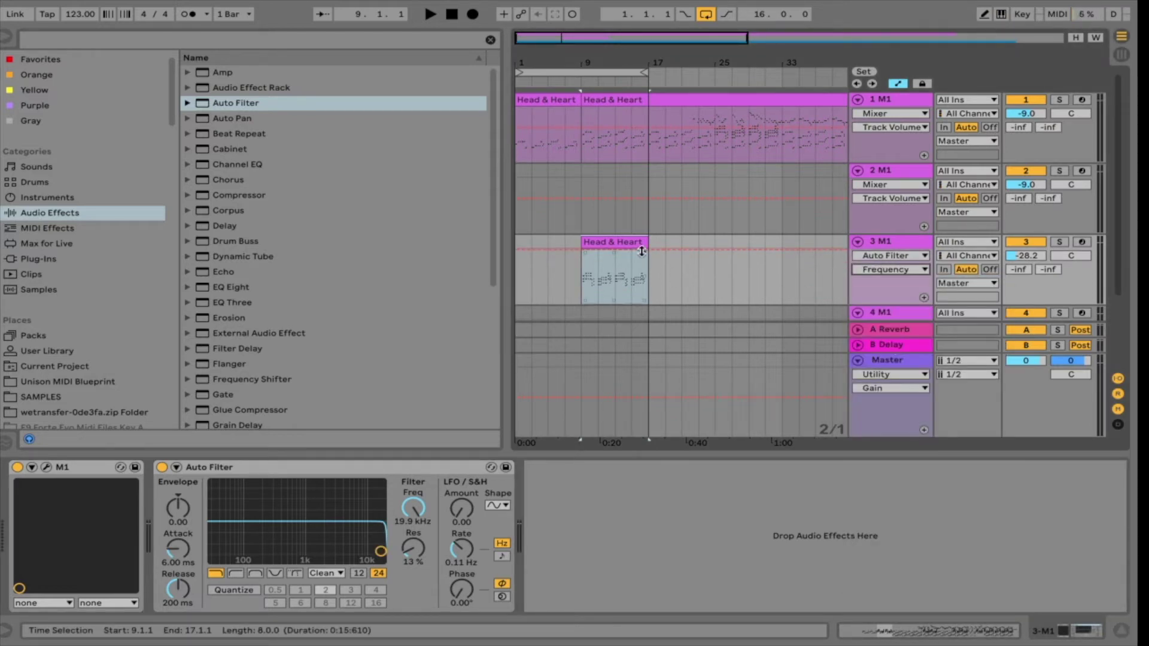
Draw a rising filter frequency ramp on track 3 from about 127 Hz at bar 9 up to the maximum at bar 17
{"action": "left_click", "coordinate": [648, 251]}
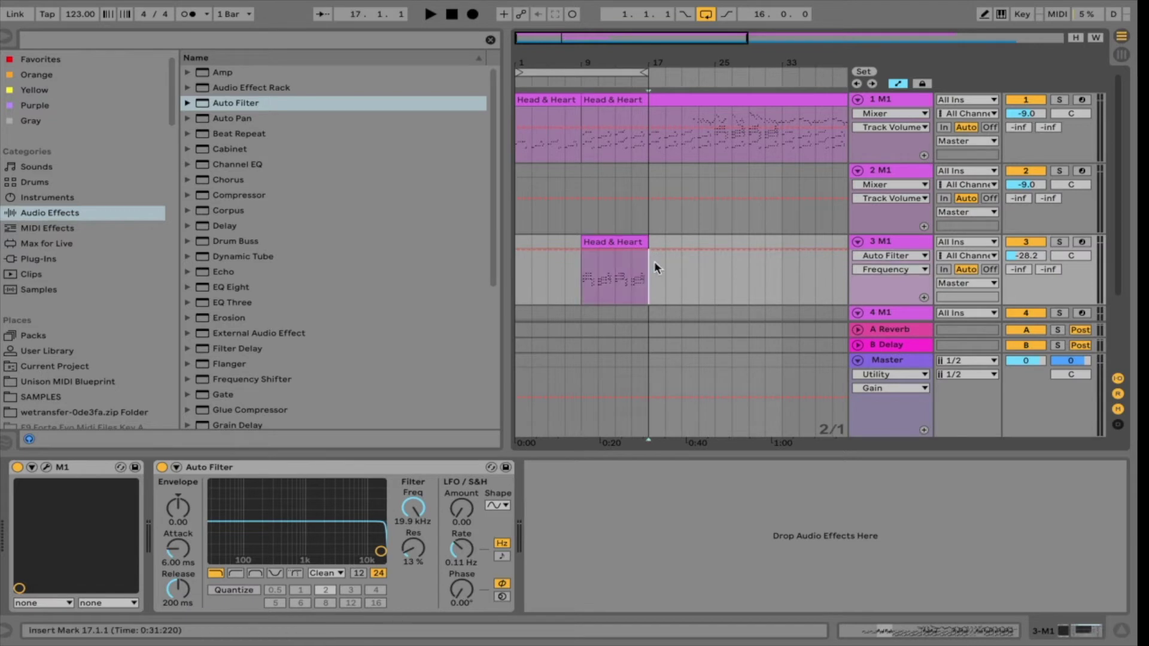
{"action": "left_click_drag", "start_coordinate": [583, 251], "coordinate": [583, 302]}
{"action": "left_click", "coordinate": [583, 303]}
{"action": "left_click_drag", "start_coordinate": [579, 261], "coordinate": [584, 289]}
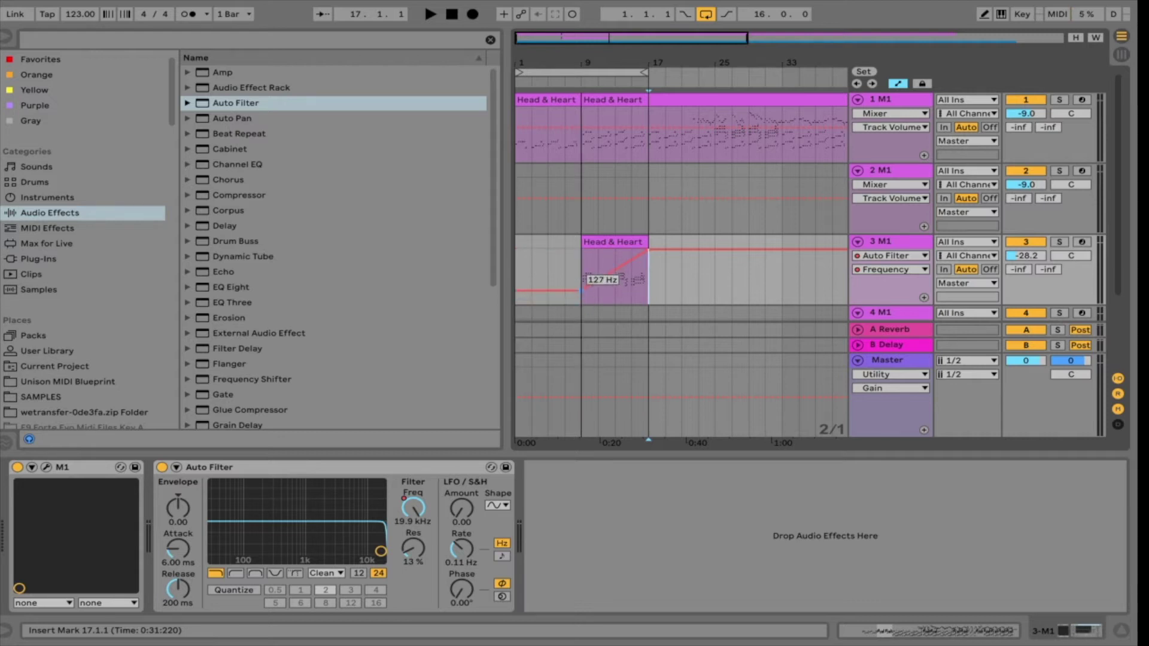
Play the arrangement from bar 9 to hear the filter sweep on track 3
{"action": "key", "text": "space"}
{"action": "left_click", "coordinate": [582, 275]}
{"action": "key", "text": "space"}
{"action": "key", "text": "space"}
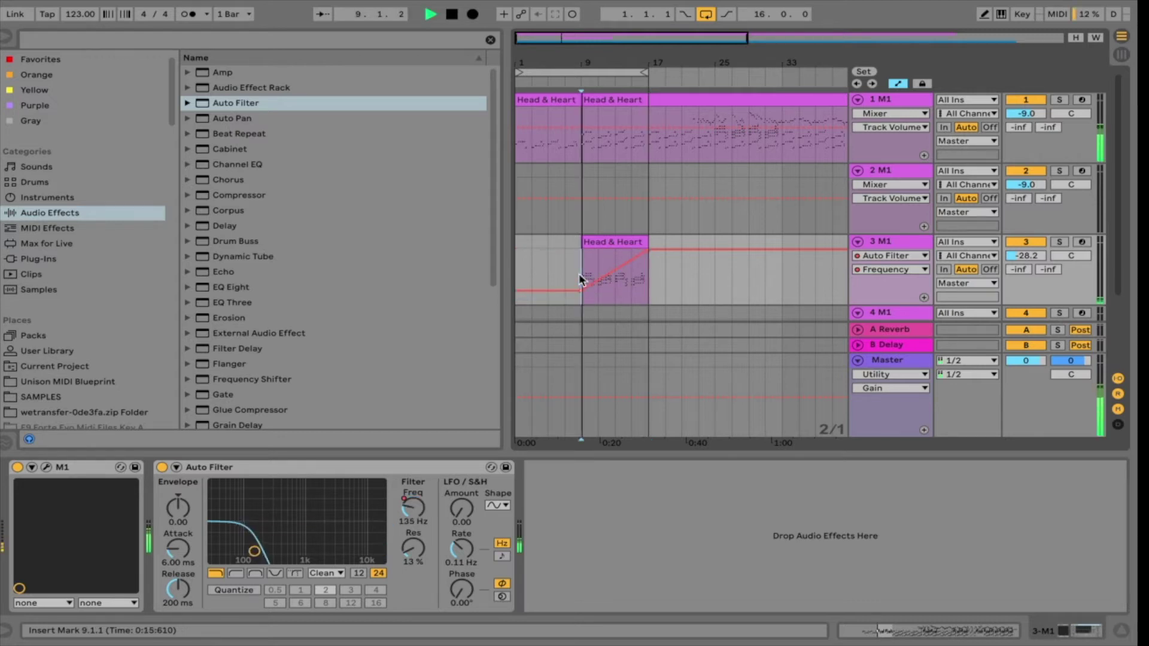
Raise the start of track 3's filter frequency ramp to about 230 Hz and set the track's volume to -25.0
{"action": "key", "text": "a"}
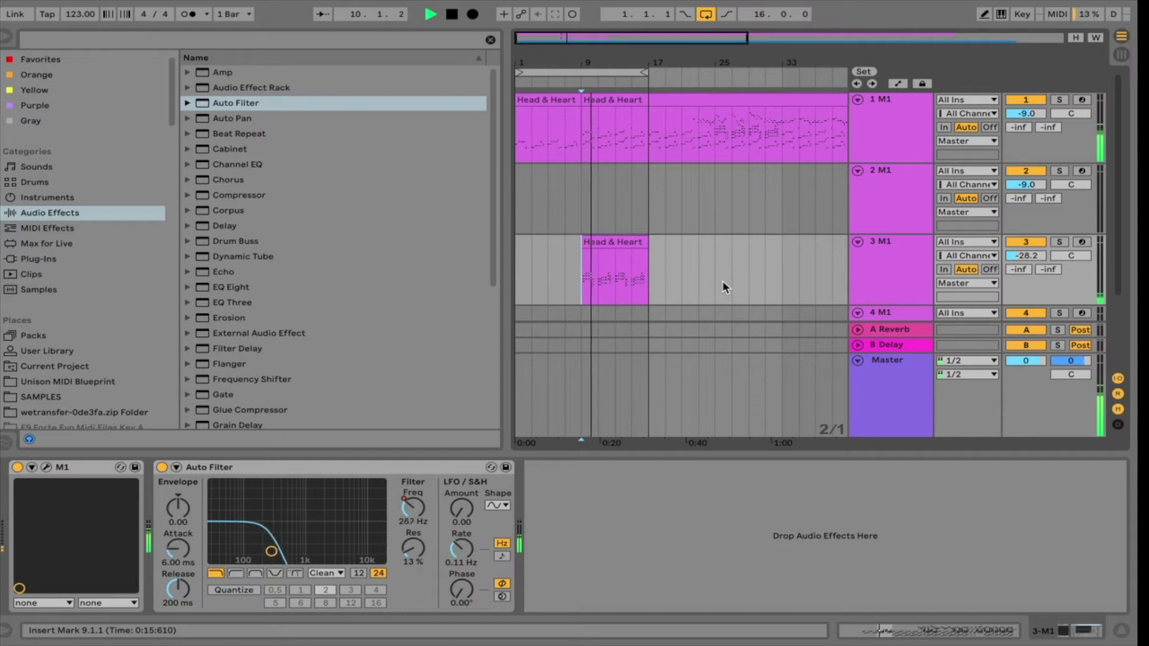
{"action": "key", "text": "a"}
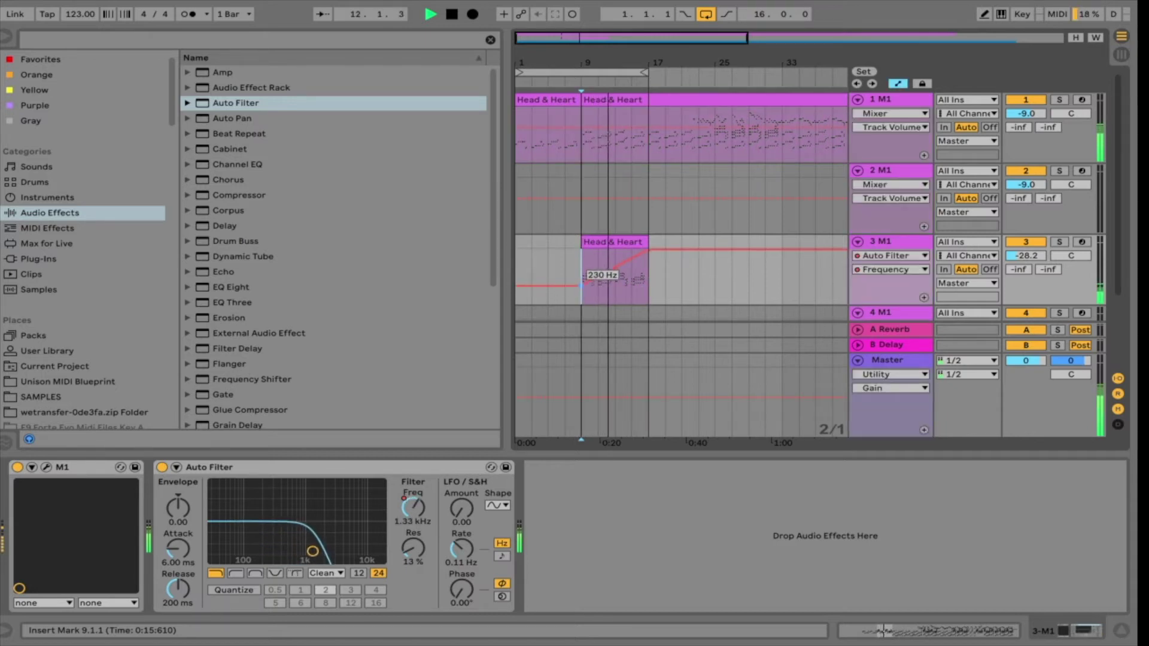
{"action": "key", "text": "a"}
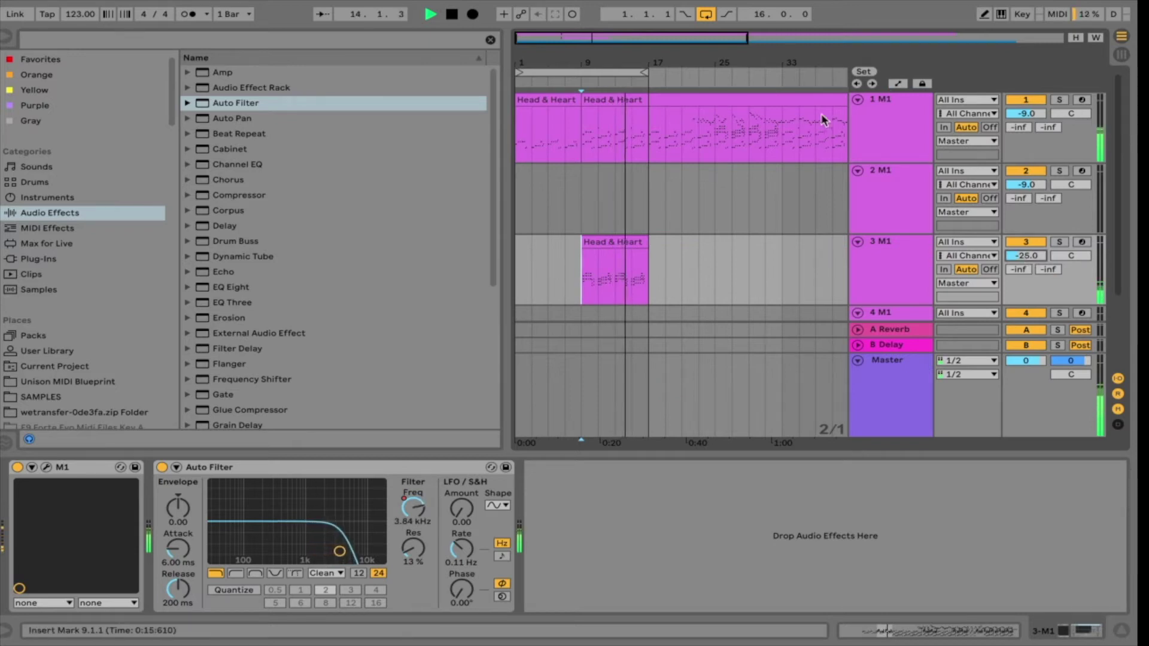
Stop playback and place the insert marker at bar 17 on track 1
{"action": "mouse_move", "coordinate": [638, 70]}
{"action": "left_mouse_down"}
{"action": "mouse_move", "coordinate": [748, 72]}
{"action": "mouse_move", "coordinate": [648, 77]}
{"action": "left_mouse_up"}
{"action": "key", "text": "space"}
{"action": "left_click_drag", "start_coordinate": [652, 146], "coordinate": [582, 149]}
{"action": "key", "text": "z"}
{"action": "left_click_drag", "start_coordinate": [588, 36], "coordinate": [588, 9]}
{"action": "left_click", "coordinate": [640, 213]}
{"action": "key", "text": "x"}
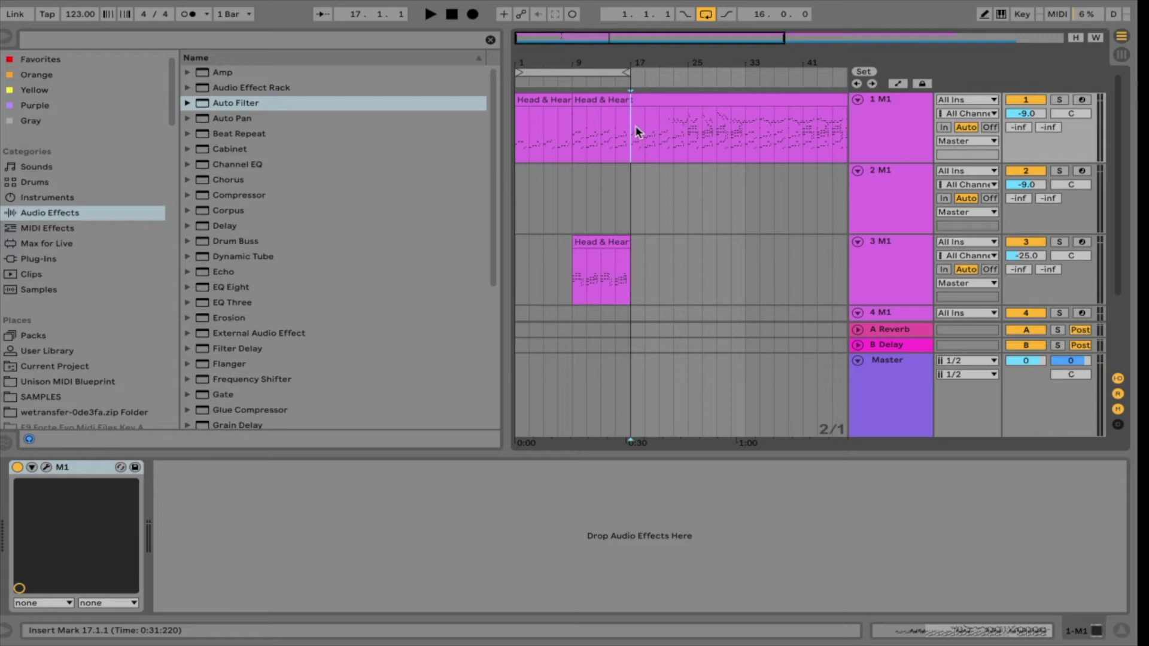
Copy track 1's opening eight-bar clip so the long clip starts at bar 17, and play with the loop extended to 24 bars
{"action": "left_click", "coordinate": [607, 99]}
{"action": "right_click", "coordinate": [554, 100]}
{"action": "left_click", "coordinate": [654, 94]}
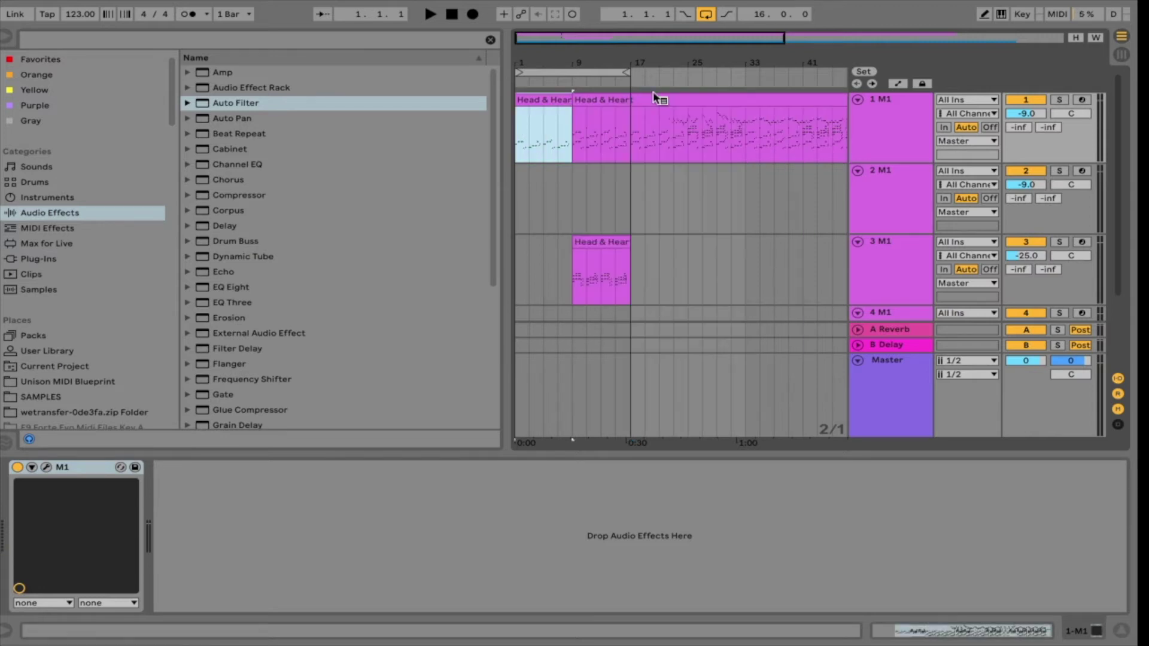
{"action": "left_click", "coordinate": [598, 103]}
{"action": "left_click_drag", "start_coordinate": [609, 100], "coordinate": [627, 62]}
{"action": "left_click", "coordinate": [594, 145]}
{"action": "key", "text": "space"}
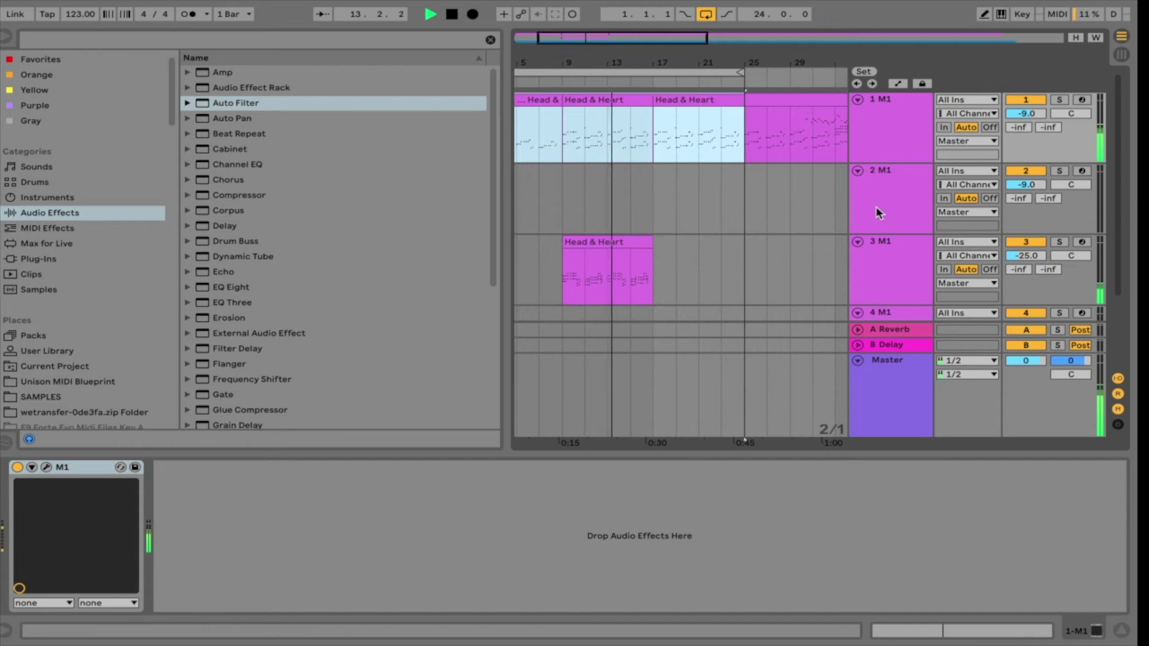
Insert a new audio track and move it above the M1 tracks as track 1
{"action": "left_click", "coordinate": [901, 135]}
{"action": "right_click", "coordinate": [898, 127]}
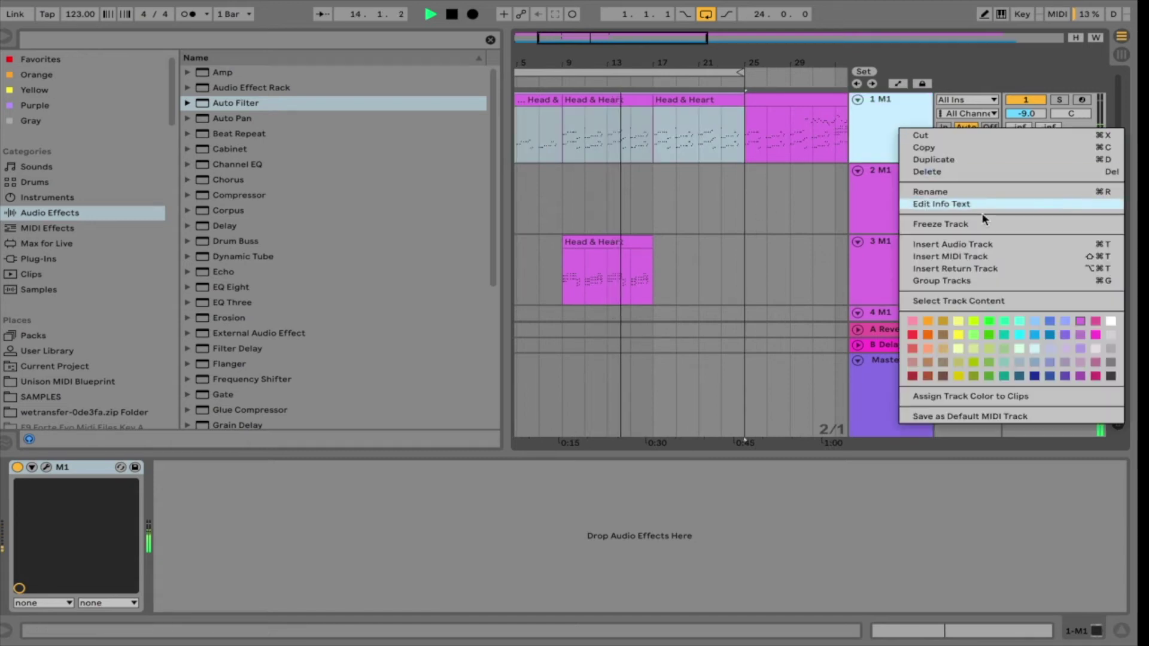
{"action": "left_click", "coordinate": [951, 246]}
{"action": "left_click_drag", "start_coordinate": [890, 169], "coordinate": [886, 101]}
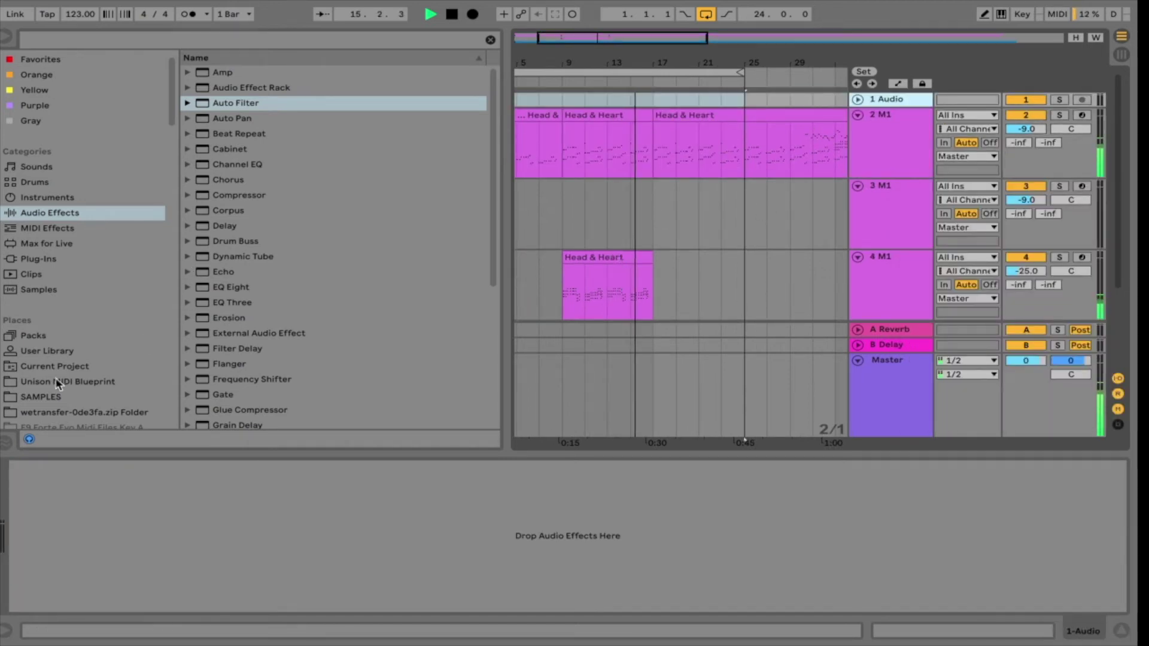
Browse the SAMPLES folder and expand the Bingoshakerz - Tech-Funk House 2 by Earth N Days pack to its WAV loop folders
{"action": "left_click", "coordinate": [54, 397]}
{"action": "scroll", "coordinate": [317, 150], "scroll_direction": "down", "scroll_amount": 5}
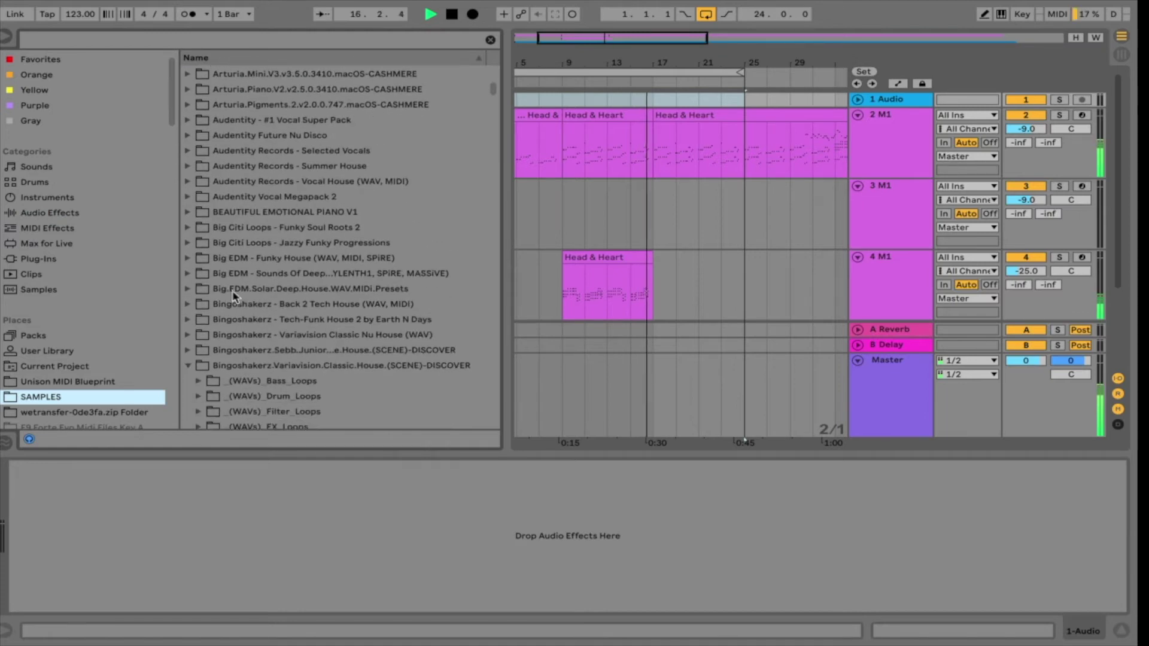
{"action": "left_click", "coordinate": [188, 319]}
{"action": "scroll", "coordinate": [277, 300], "scroll_direction": "down", "scroll_amount": 3}
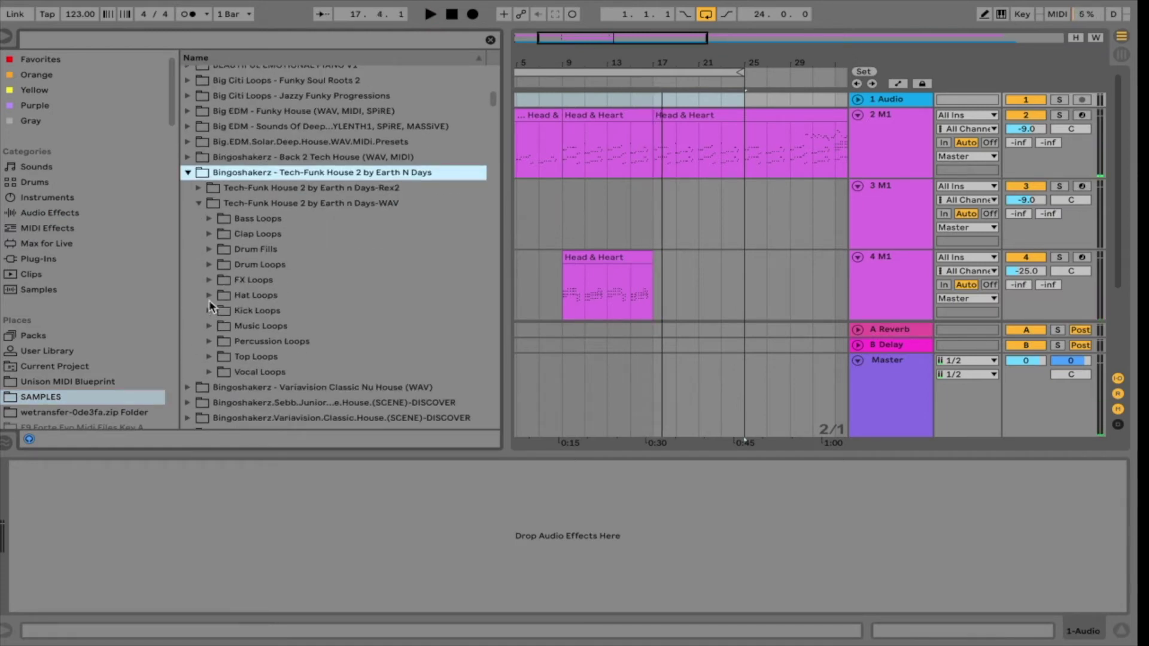
Insert a MIDI track below the first M1 track and load the Operator instrument on it
{"action": "right_click", "coordinate": [915, 144]}
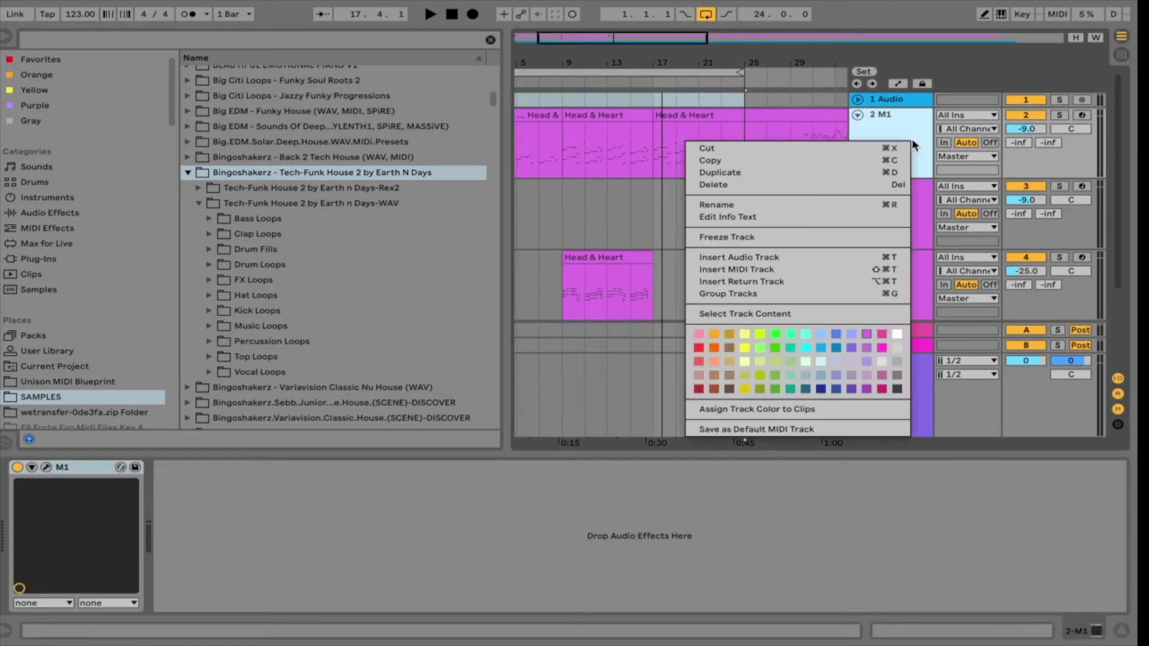
{"action": "left_click", "coordinate": [759, 276]}
{"action": "left_click", "coordinate": [120, 208]}
{"action": "left_click", "coordinate": [48, 198]}
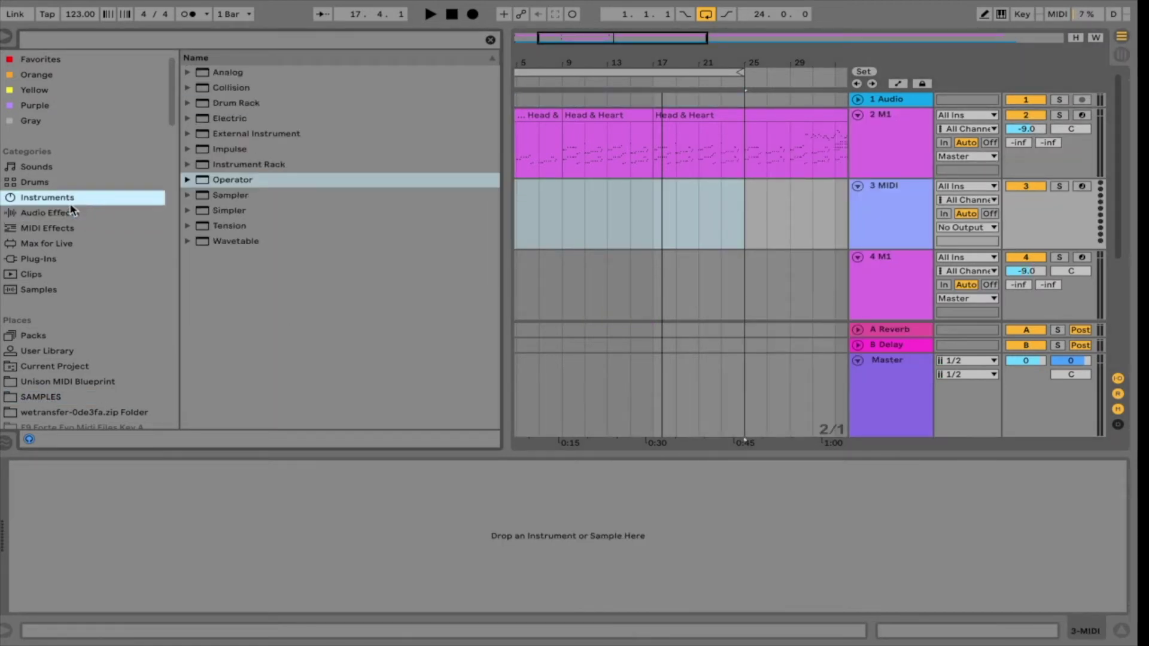
{"action": "double_click", "coordinate": [249, 181]}
Copy track 2's opening eight-bar clip to the Operator track at bar 17, solo that track and play it
{"action": "left_click", "coordinate": [543, 114]}
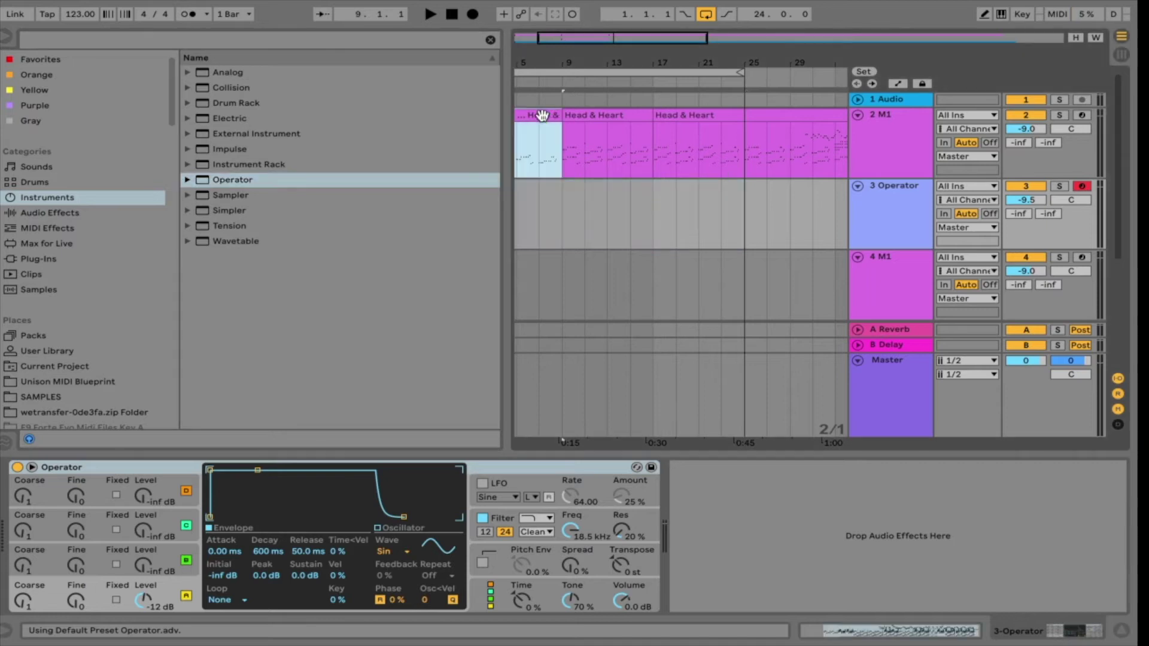
{"action": "left_click", "coordinate": [664, 219]}
{"action": "key", "text": "ctrl+v"}
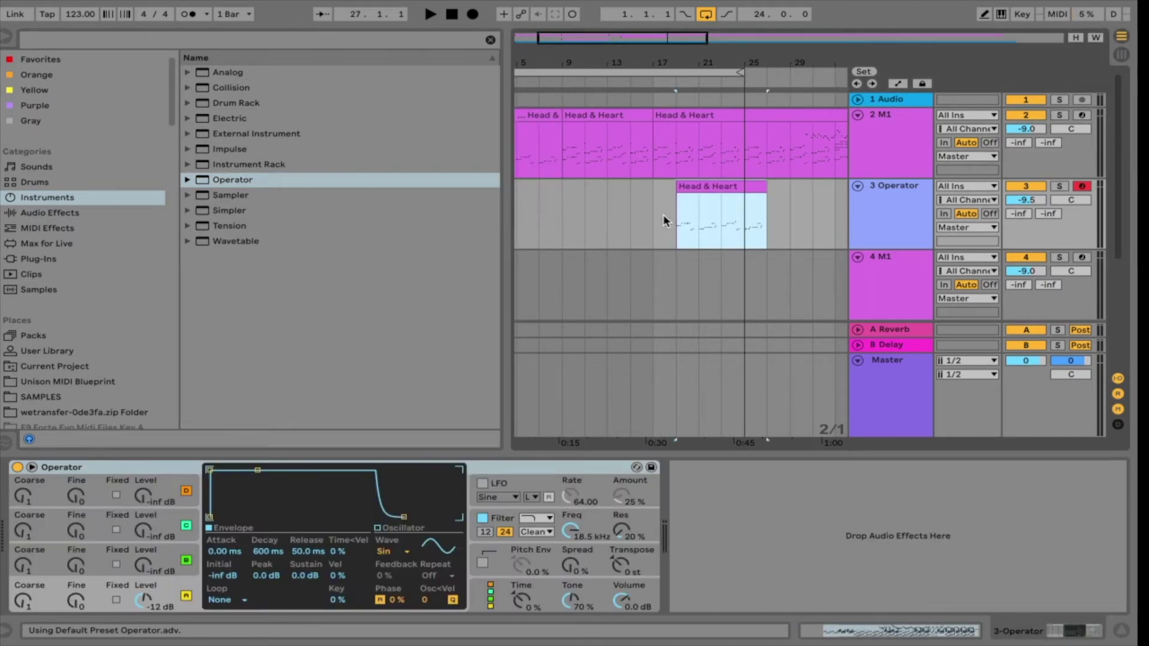
{"action": "left_click", "coordinate": [1060, 186]}
{"action": "left_click", "coordinate": [698, 186]}
{"action": "key", "text": "space"}
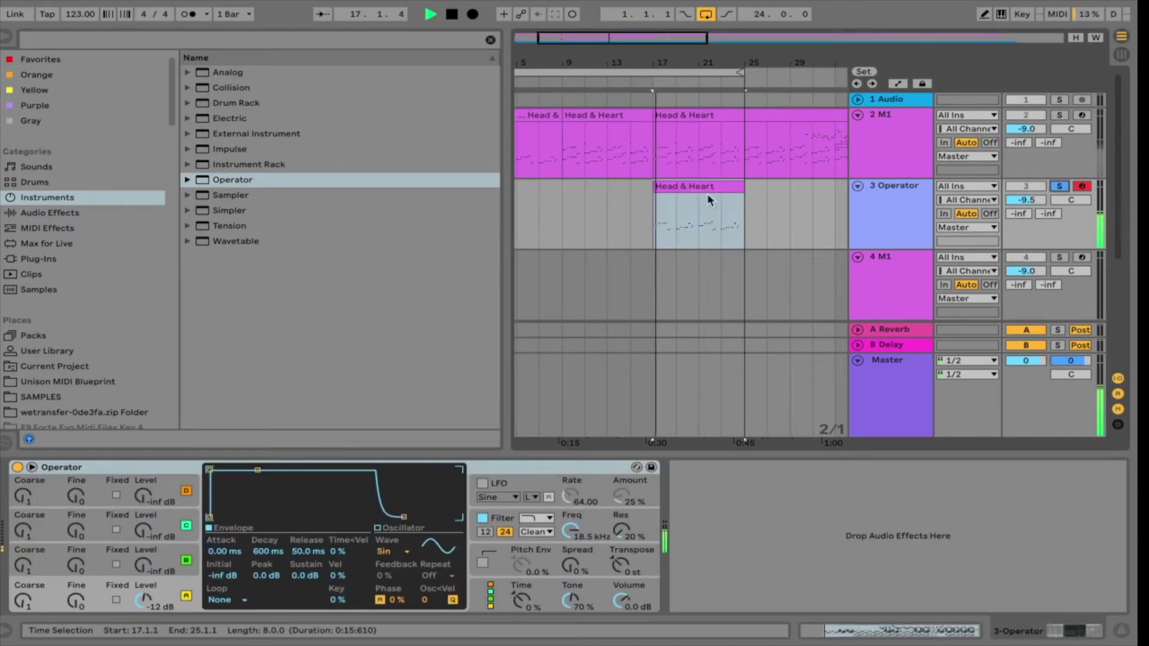
Shape Operator's oscillator B with sustain at -inf dB, coarse tuning at 2 and level at -23 dB
{"action": "left_click_drag", "start_coordinate": [144, 564], "coordinate": [144, 544]}
{"action": "left_click_drag", "start_coordinate": [305, 575], "coordinate": [305, 625]}
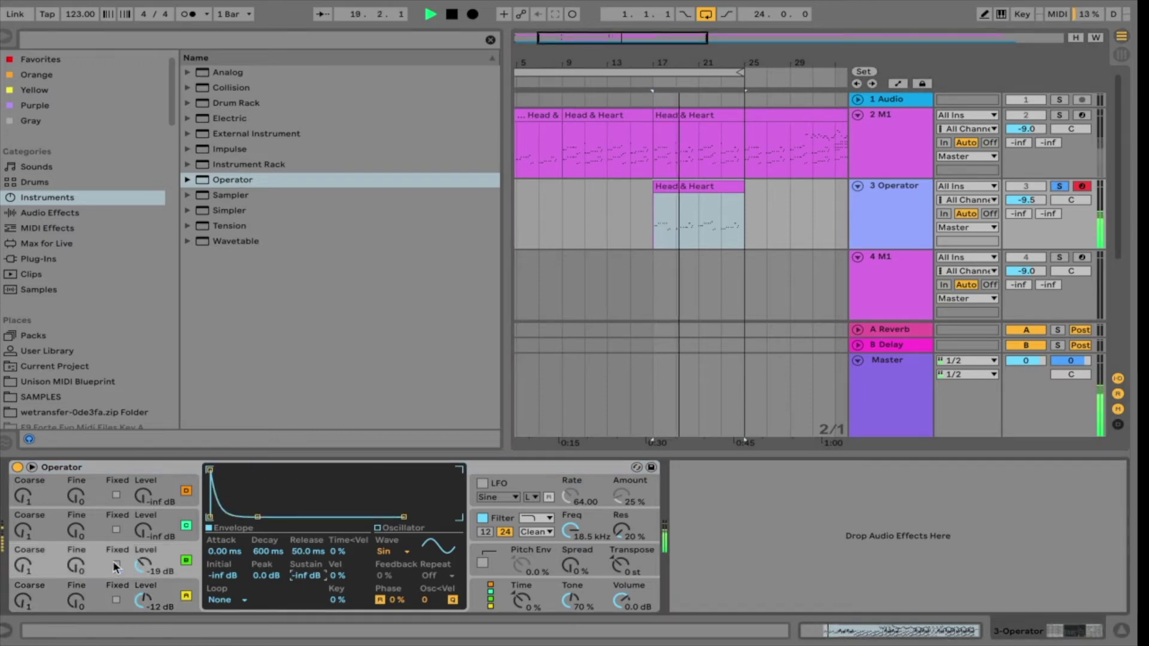
{"action": "left_click_drag", "start_coordinate": [22, 566], "coordinate": [22, 558]}
{"action": "left_click_drag", "start_coordinate": [143, 561], "coordinate": [143, 568]}
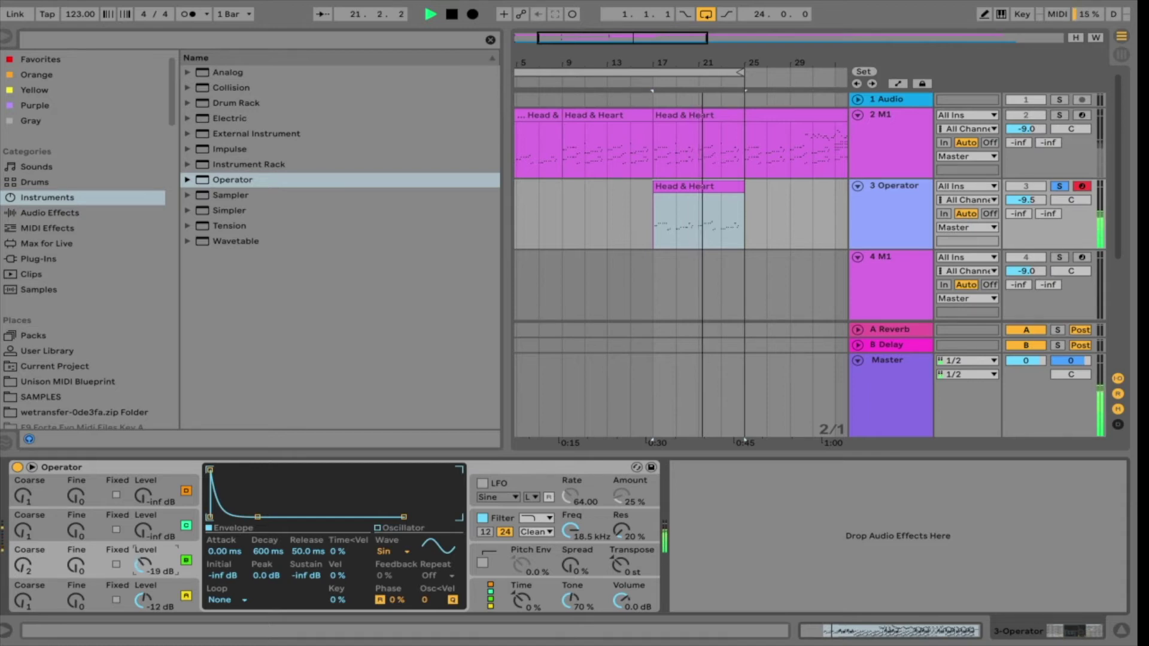
{"action": "left_click_drag", "start_coordinate": [143, 570], "coordinate": [143, 565]}
{"action": "left_click_drag", "start_coordinate": [23, 569], "coordinate": [23, 561]}
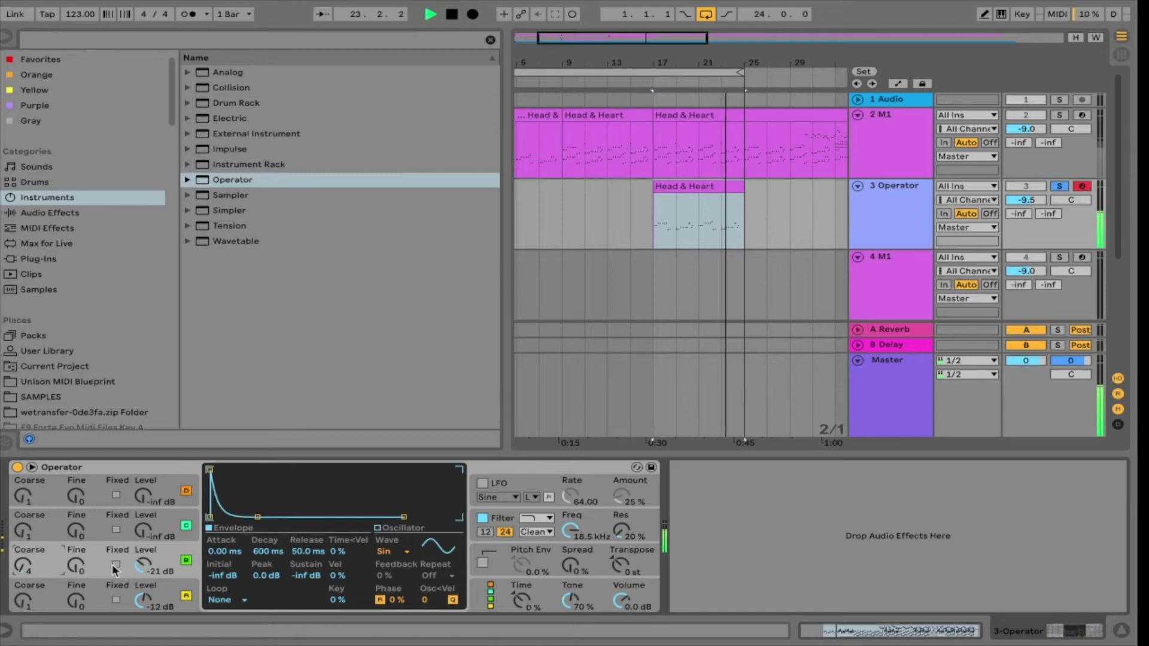
{"action": "left_click_drag", "start_coordinate": [144, 565], "coordinate": [144, 571]}
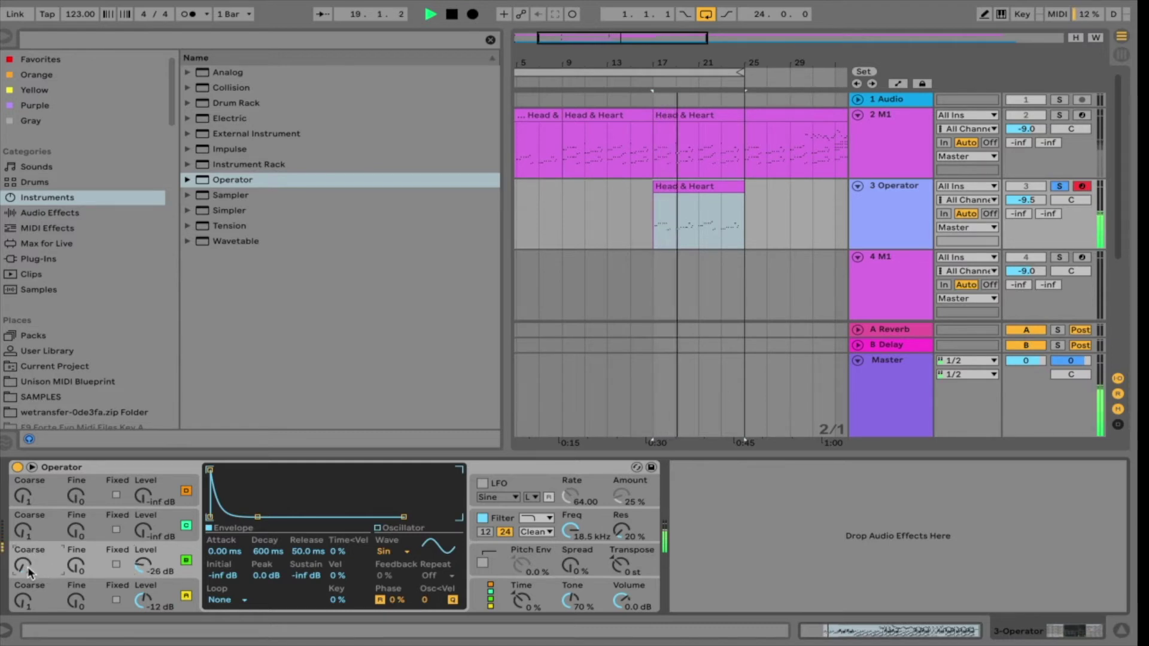
Set oscillator C's coarse tuning to 4, sustain to -inf dB and level to -40 dB, and stop playback
{"action": "left_click_drag", "start_coordinate": [144, 571], "coordinate": [144, 520]}
{"action": "left_click", "coordinate": [23, 534]}
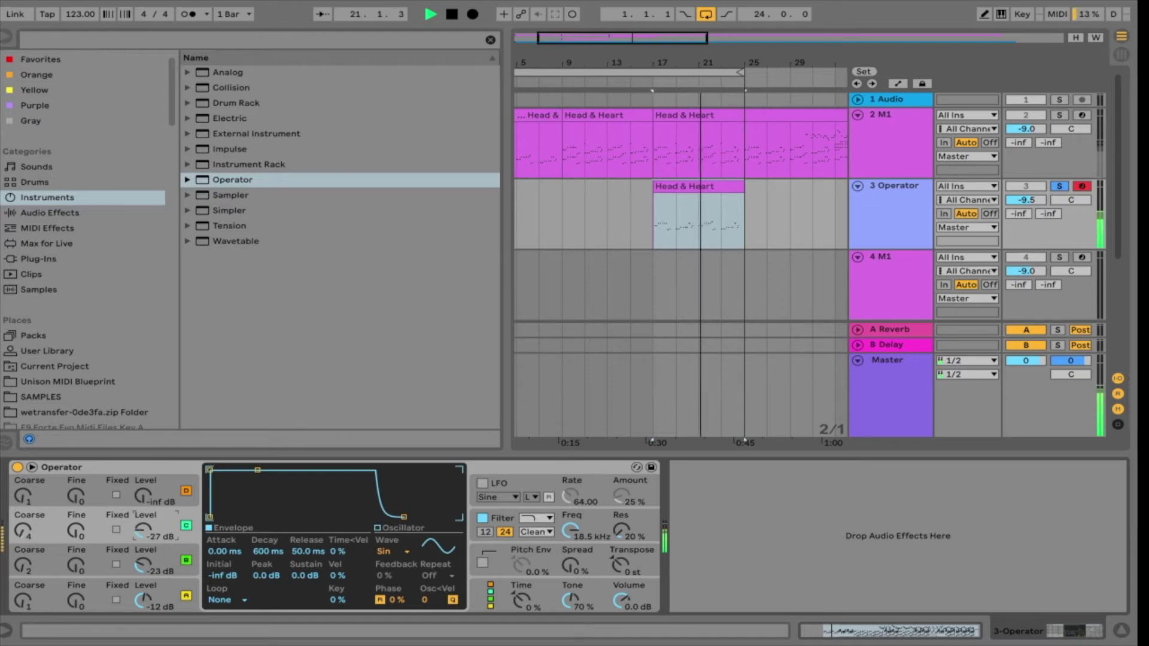
{"action": "left_click_drag", "start_coordinate": [305, 576], "coordinate": [306, 629]}
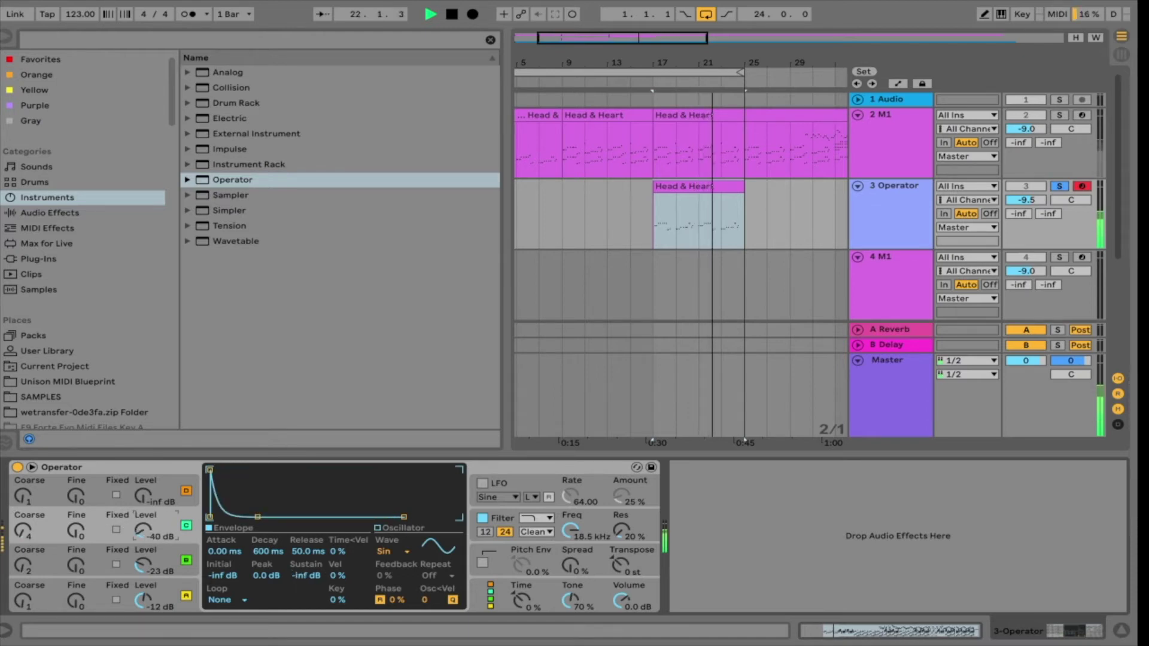
{"action": "key", "text": "space"}
Enlarge the arrangement, unfold the Joel Corry reference track, set its volume to -30 dB and play it soloed from bar 11
{"action": "left_click_drag", "start_coordinate": [817, 455], "coordinate": [818, 539]}
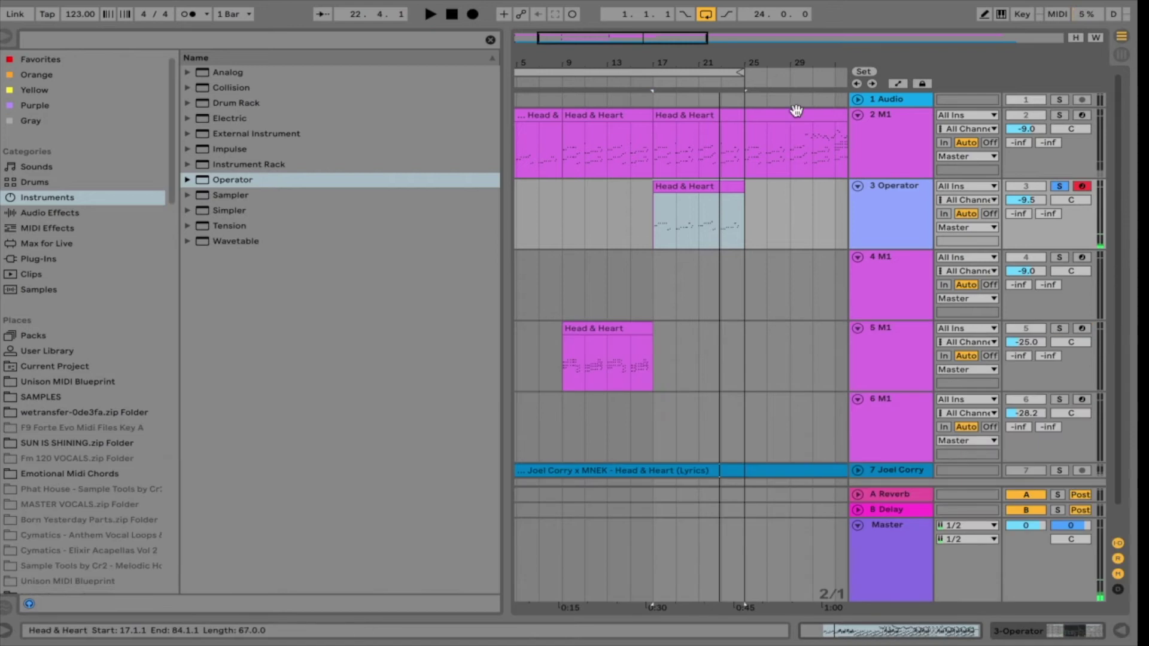
{"action": "left_click", "coordinate": [601, 333]}
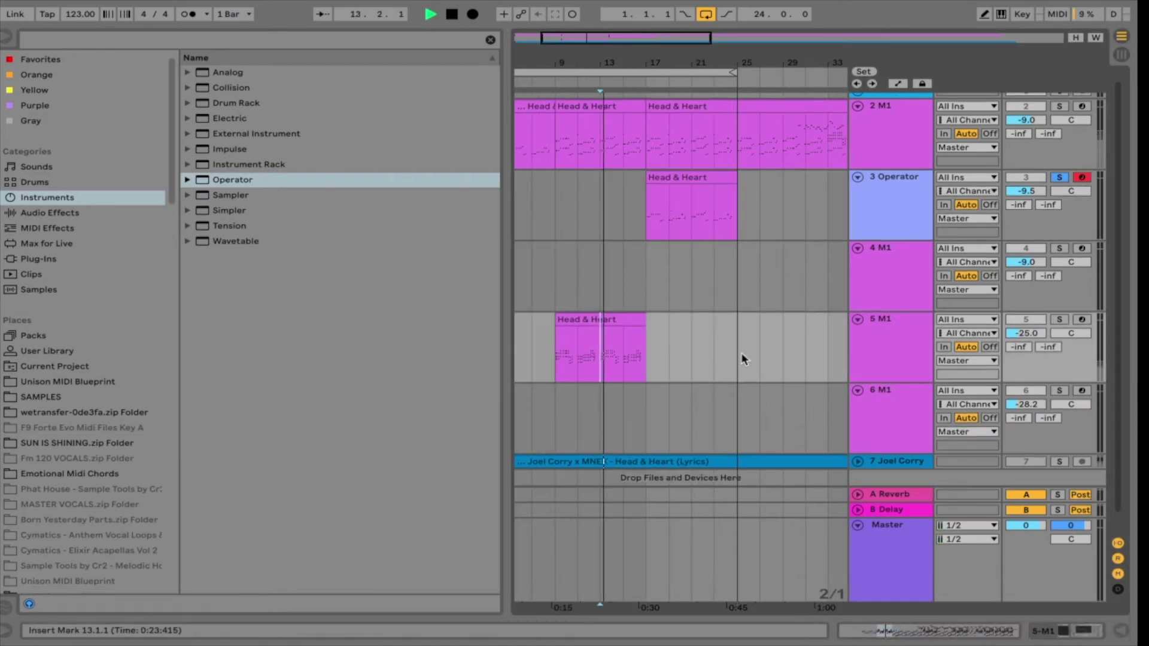
{"action": "left_click", "coordinate": [859, 463]}
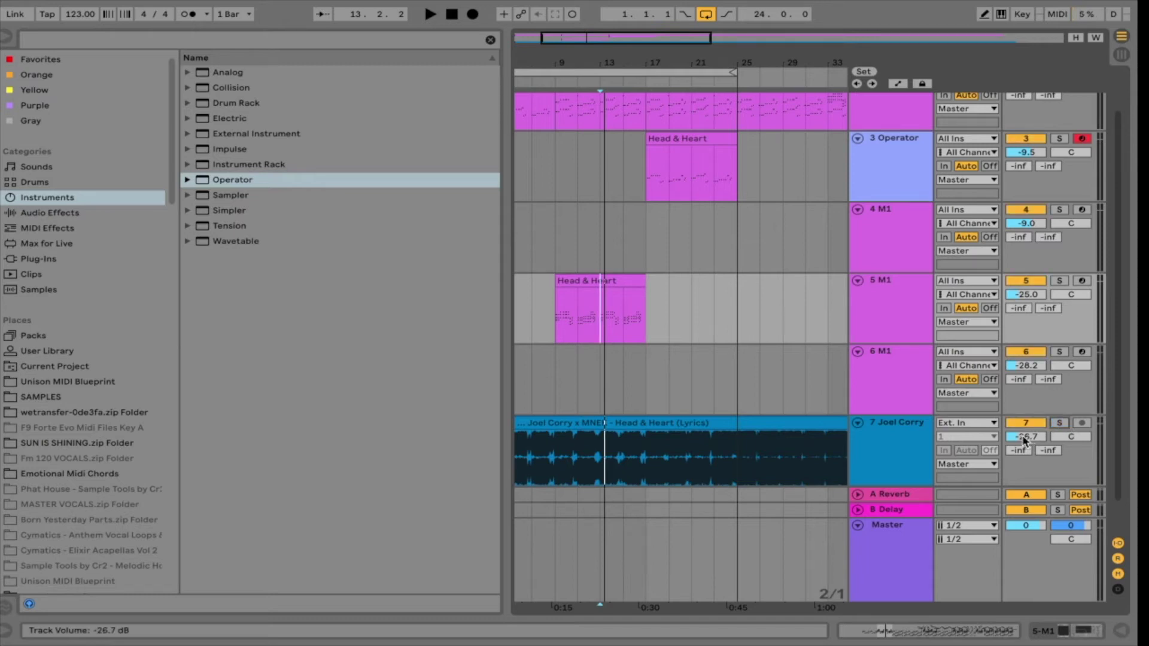
{"action": "left_click", "coordinate": [578, 394]}
{"action": "key", "text": "space"}
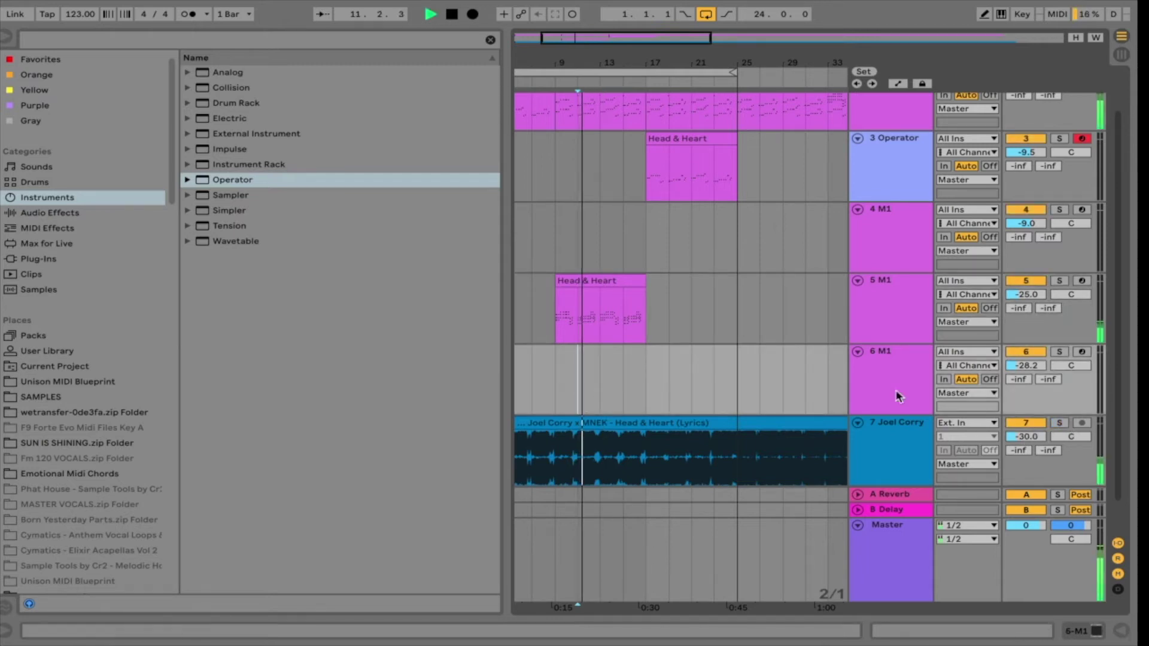
{"action": "left_click", "coordinate": [1060, 424]}
{"action": "key", "text": "XF86AudioRaiseVolume"}
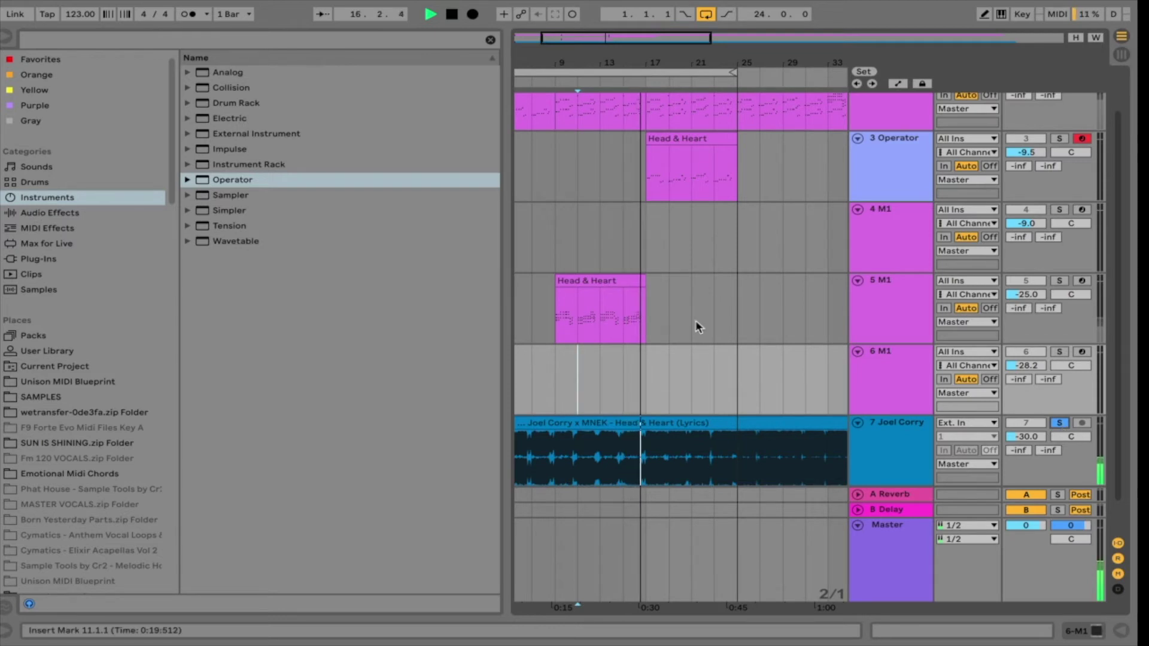
Move the Operator clip and track 2's long clip four bars later to bar 21, and stop playback
{"action": "scroll", "coordinate": [695, 321], "scroll_direction": "up", "scroll_amount": 3}
{"action": "left_click", "coordinate": [717, 242]}
{"action": "left_click_drag", "start_coordinate": [639, 184], "coordinate": [685, 191]}
{"action": "left_click_drag", "start_coordinate": [634, 114], "coordinate": [687, 117]}
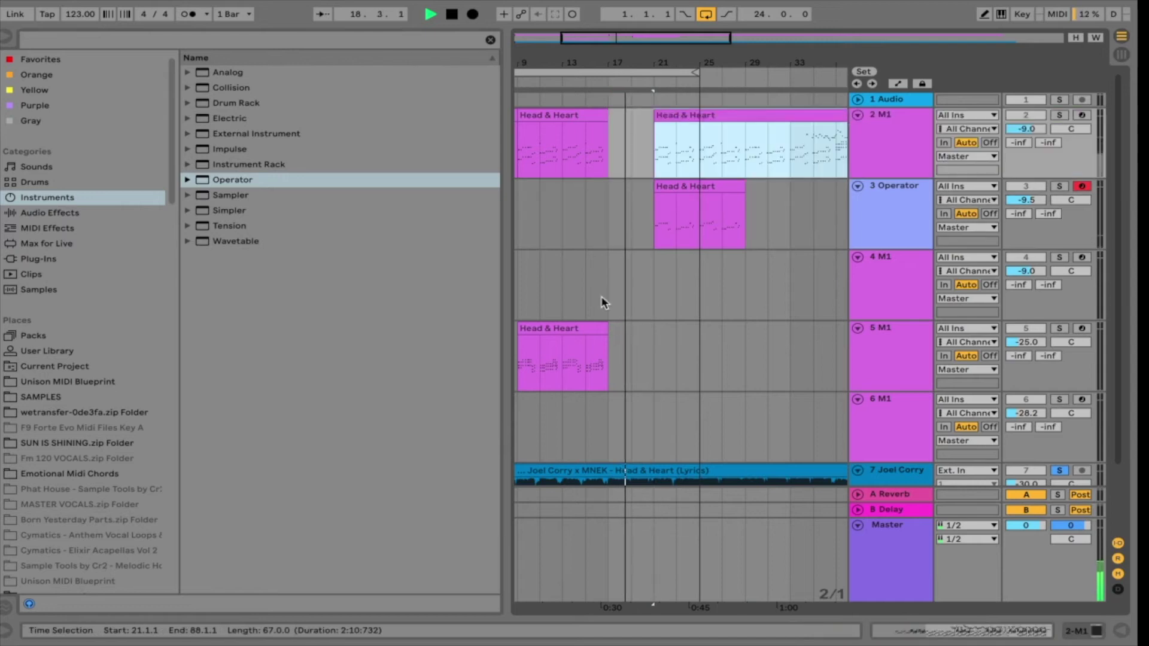
{"action": "scroll", "coordinate": [579, 293], "scroll_direction": "left", "scroll_amount": 2}
{"action": "key", "text": "space"}
Move track 5's clip and track 2's second clip to bar 13, and track 2's opening clip to bar 5
{"action": "left_click_drag", "start_coordinate": [590, 325], "coordinate": [637, 326]}
{"action": "left_click_drag", "start_coordinate": [603, 111], "coordinate": [648, 112]}
{"action": "left_click", "coordinate": [540, 109]}
{"action": "scroll", "coordinate": [540, 108], "scroll_direction": "left", "scroll_amount": 2}
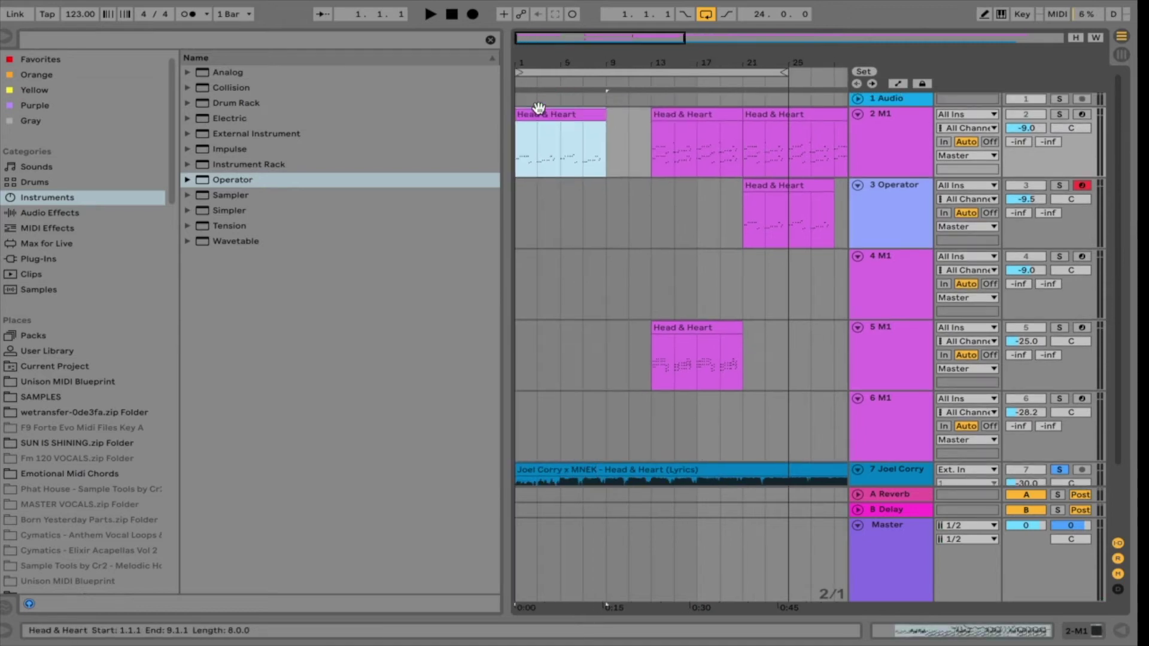
{"action": "left_click_drag", "start_coordinate": [540, 116], "coordinate": [596, 133]}
Play the soloed reference track from bar 5 and from bar 13 to check the clip alignment
{"action": "key", "text": "space"}
{"action": "scroll", "coordinate": [597, 180], "scroll_direction": "down", "scroll_amount": 3}
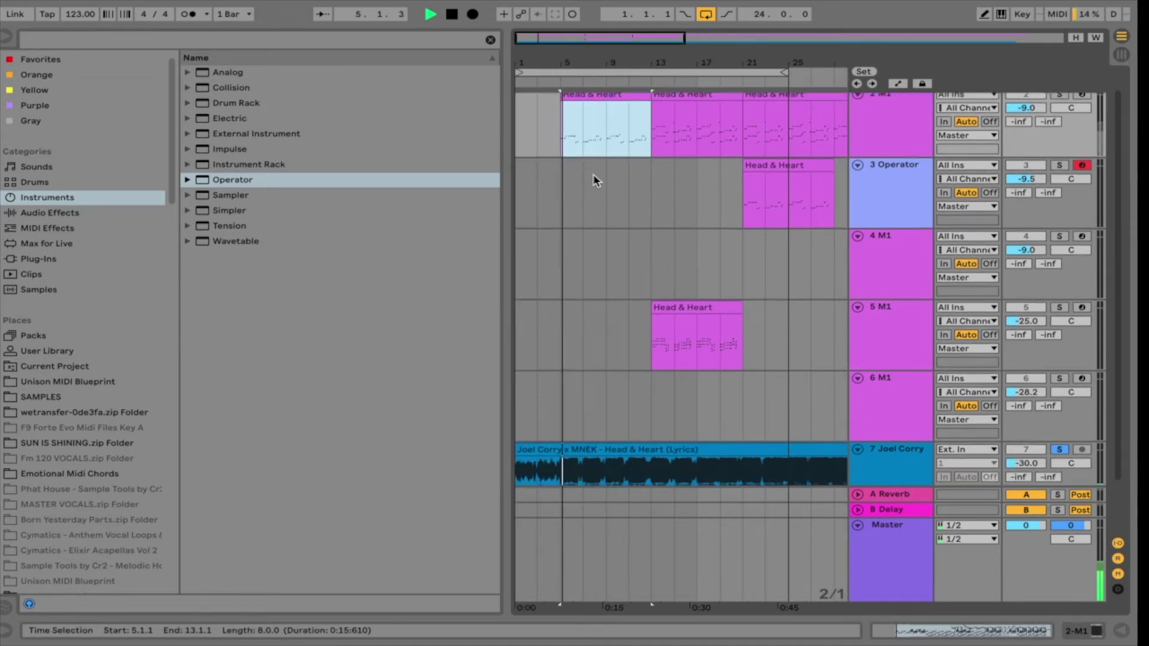
{"action": "left_click", "coordinate": [658, 222]}
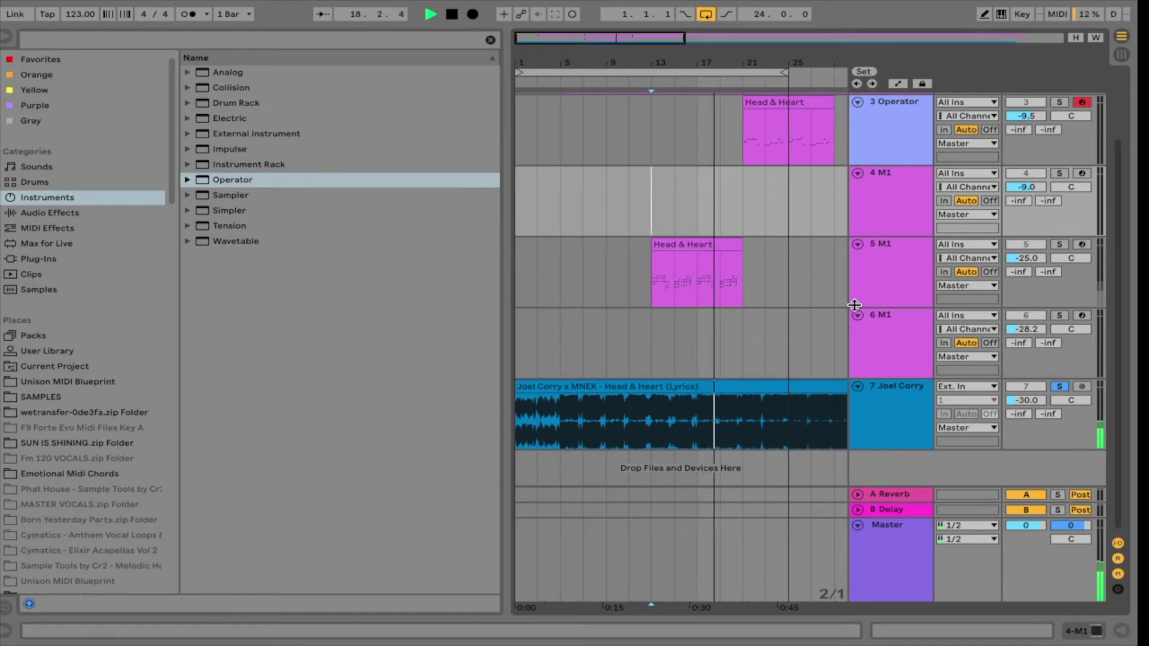
Extend the loop to 32 bars and set the playback position to bar 21 on track 1
{"action": "scroll", "coordinate": [788, 285], "scroll_direction": "up", "scroll_amount": 3}
{"action": "scroll", "coordinate": [787, 285], "scroll_direction": "right", "scroll_amount": 3}
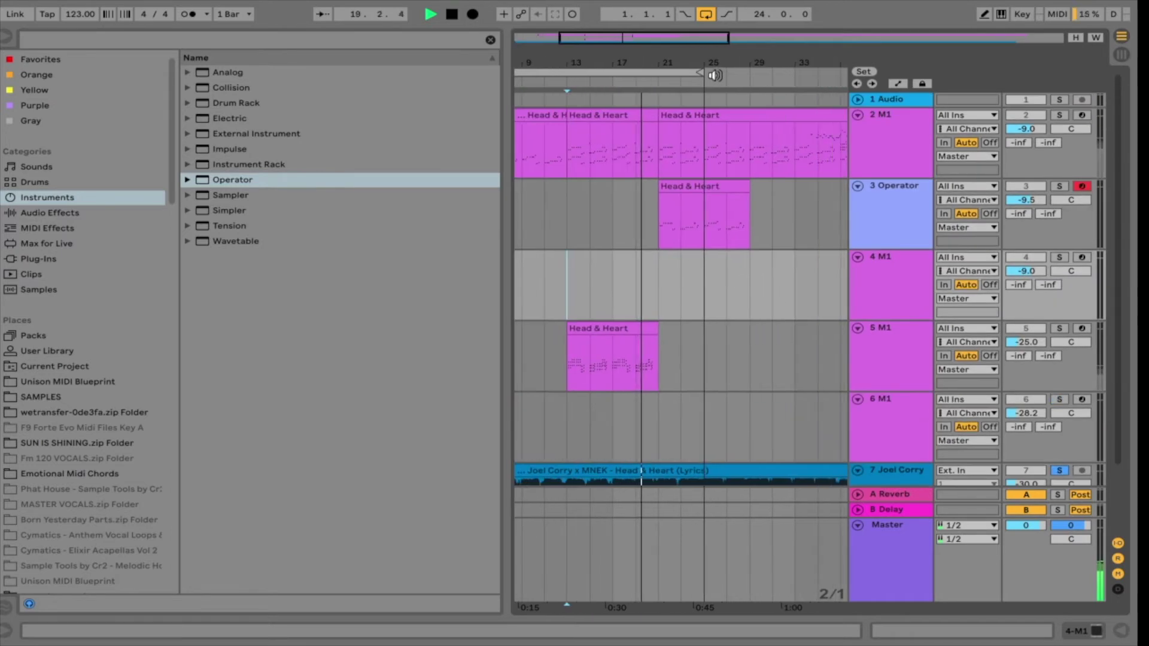
{"action": "left_click_drag", "start_coordinate": [698, 68], "coordinate": [786, 68]}
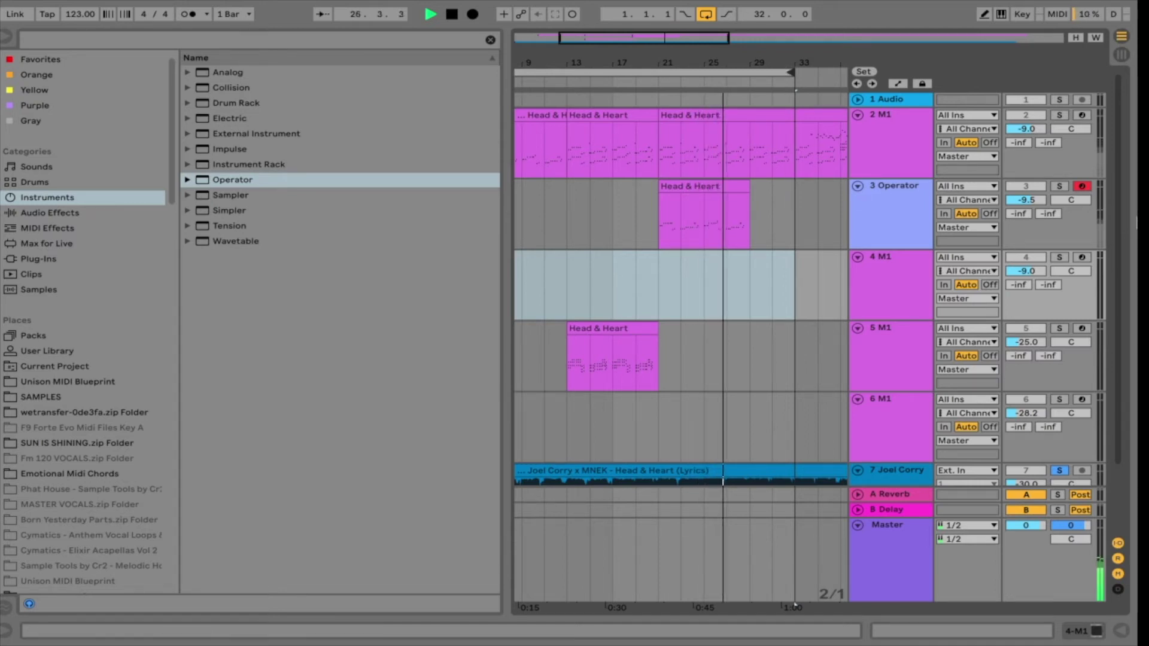
{"action": "left_click", "coordinate": [659, 93]}
{"action": "key", "text": "space"}
Browse the saved sample places, reopen the SAMPLES folder and collapse the Bingoshakerz - Tech-Funk House 2 pack
{"action": "scroll", "coordinate": [70, 461], "scroll_direction": "down", "scroll_amount": 10}
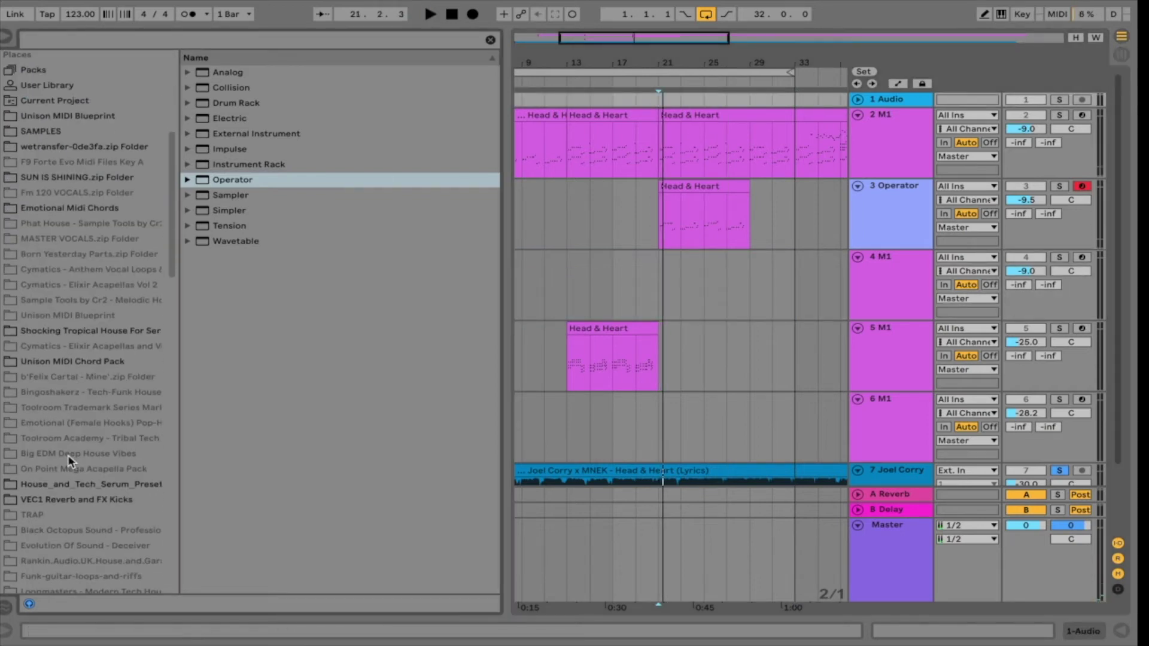
{"action": "scroll", "coordinate": [70, 461], "scroll_direction": "down", "scroll_amount": 14}
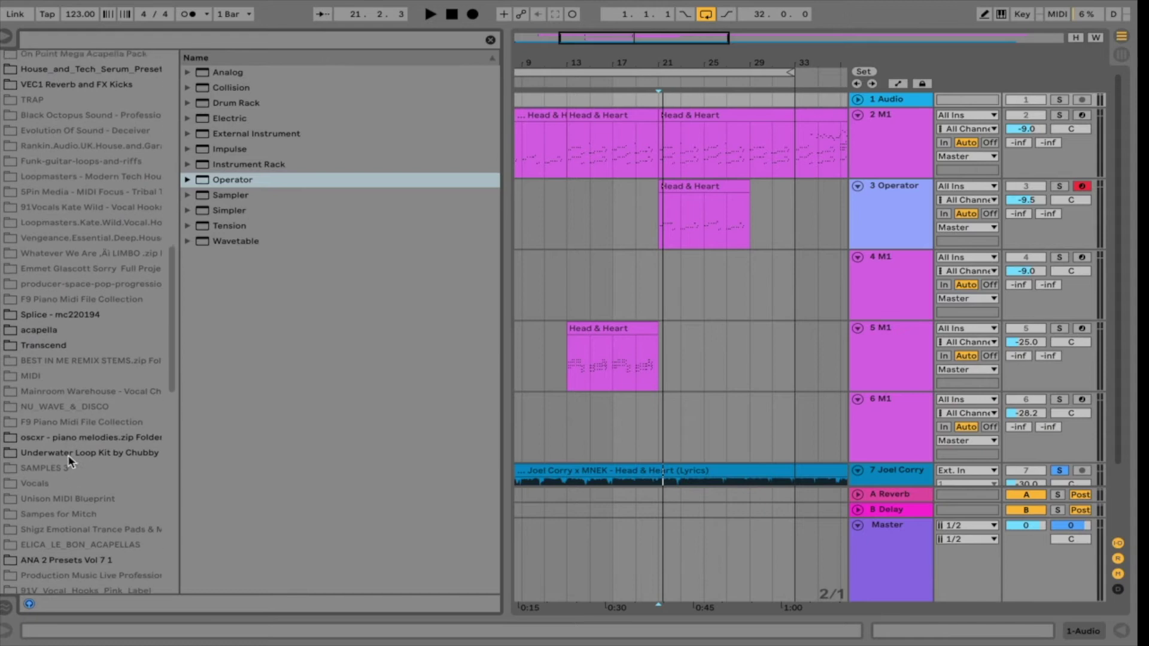
{"action": "scroll", "coordinate": [70, 461], "scroll_direction": "down", "scroll_amount": 7}
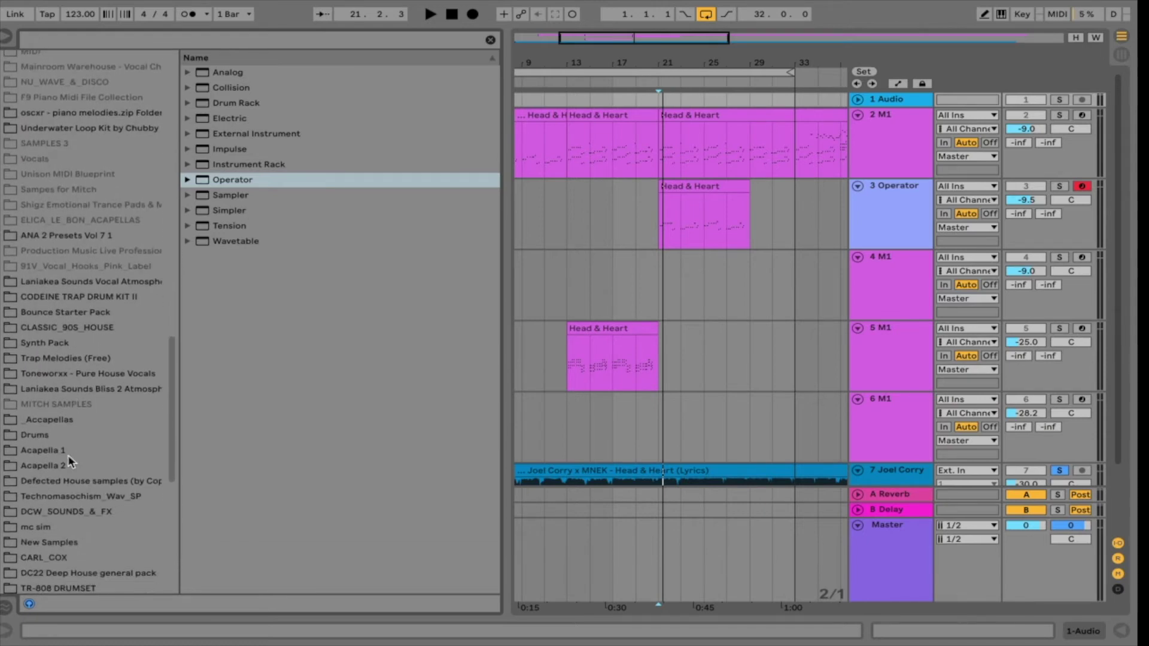
{"action": "scroll", "coordinate": [70, 461], "scroll_direction": "down", "scroll_amount": 2}
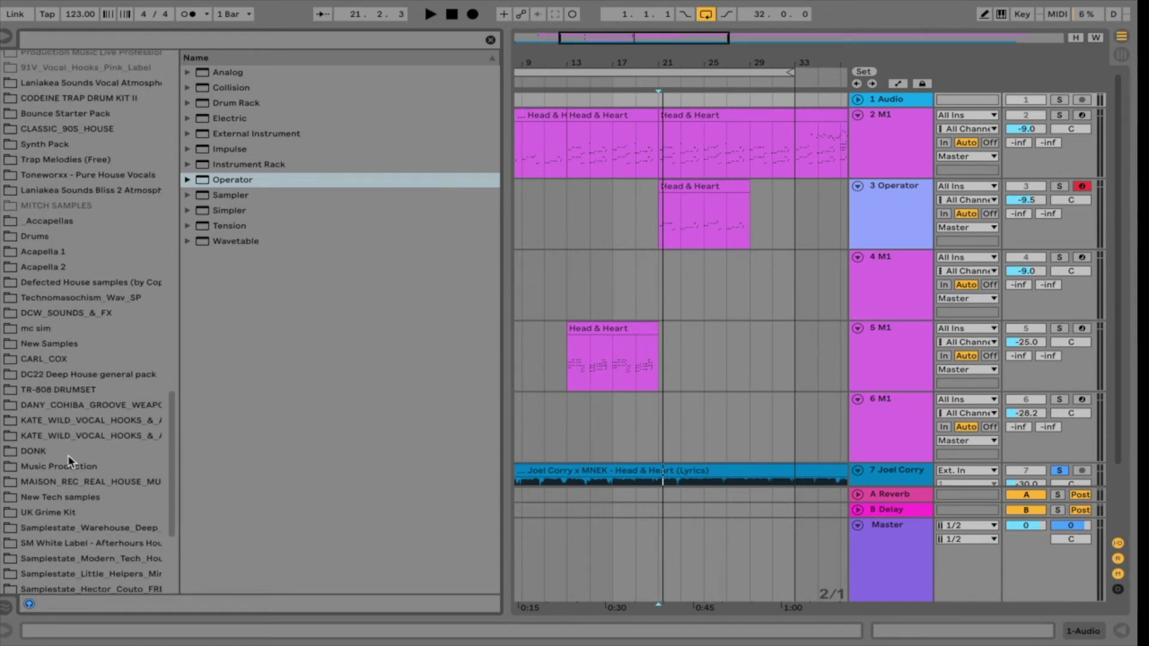
{"action": "scroll", "coordinate": [71, 461], "scroll_direction": "down", "scroll_amount": 5}
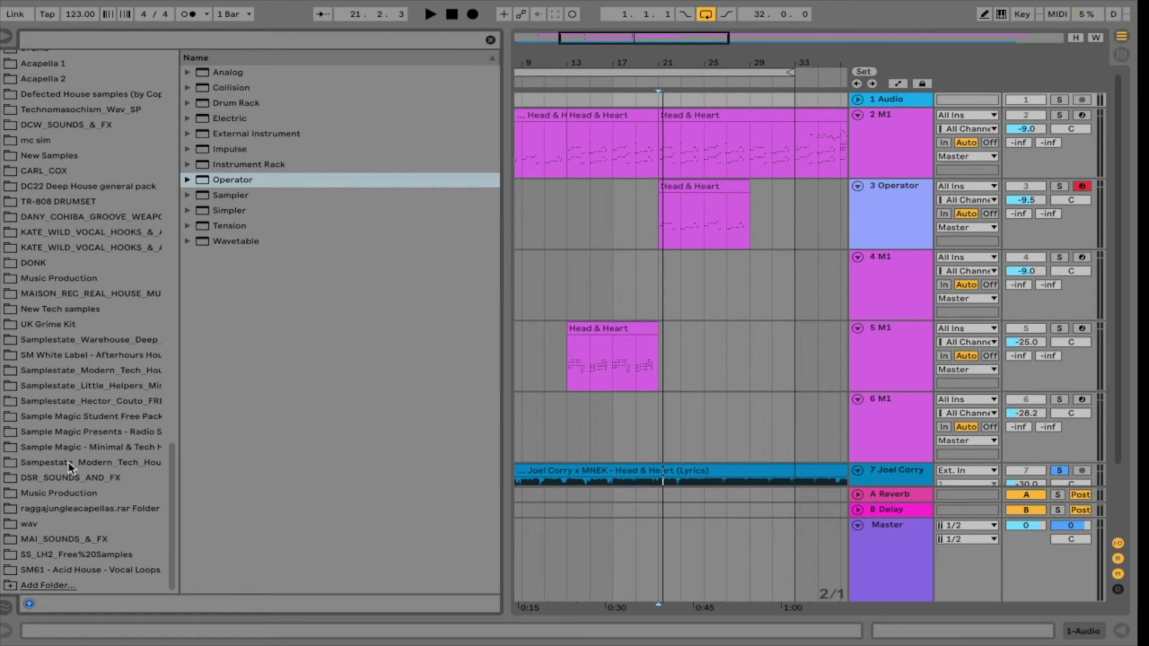
{"action": "scroll", "coordinate": [70, 466], "scroll_direction": "up", "scroll_amount": 20}
{"action": "left_click", "coordinate": [36, 410]}
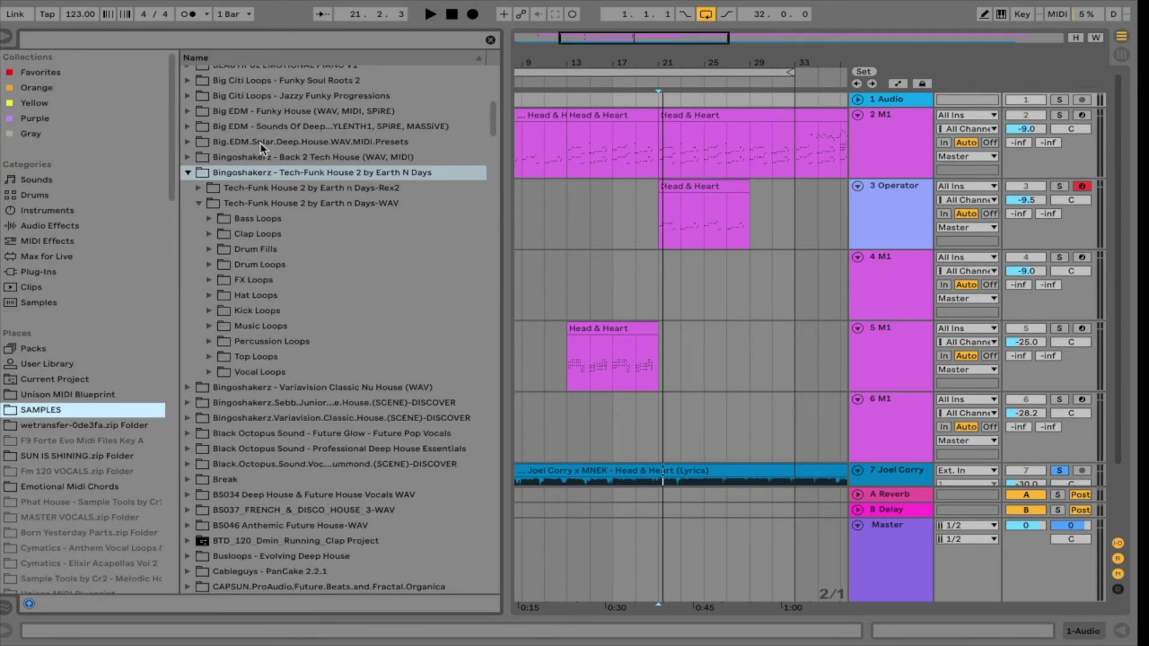
{"action": "left_click", "coordinate": [187, 173]}
Search the SAMPLES folder for "head an" and select the head and heart by pianoflps folder
{"action": "left_click", "coordinate": [294, 44]}
{"action": "type", "text": "he"}
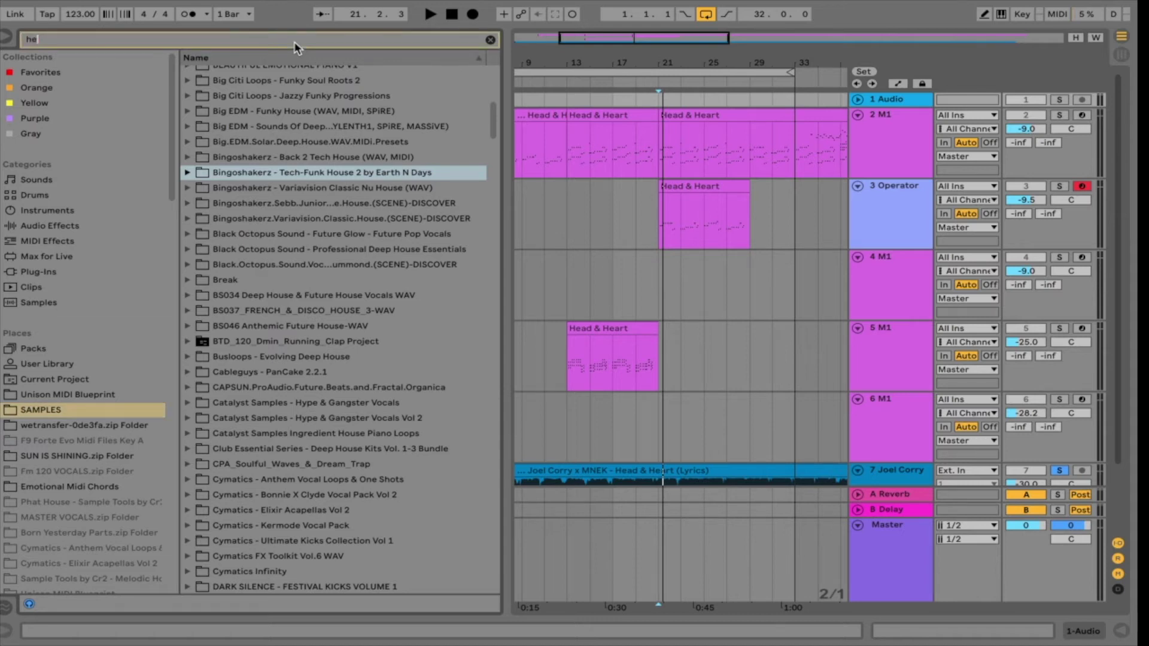
{"action": "type", "text": "ad and heart"}
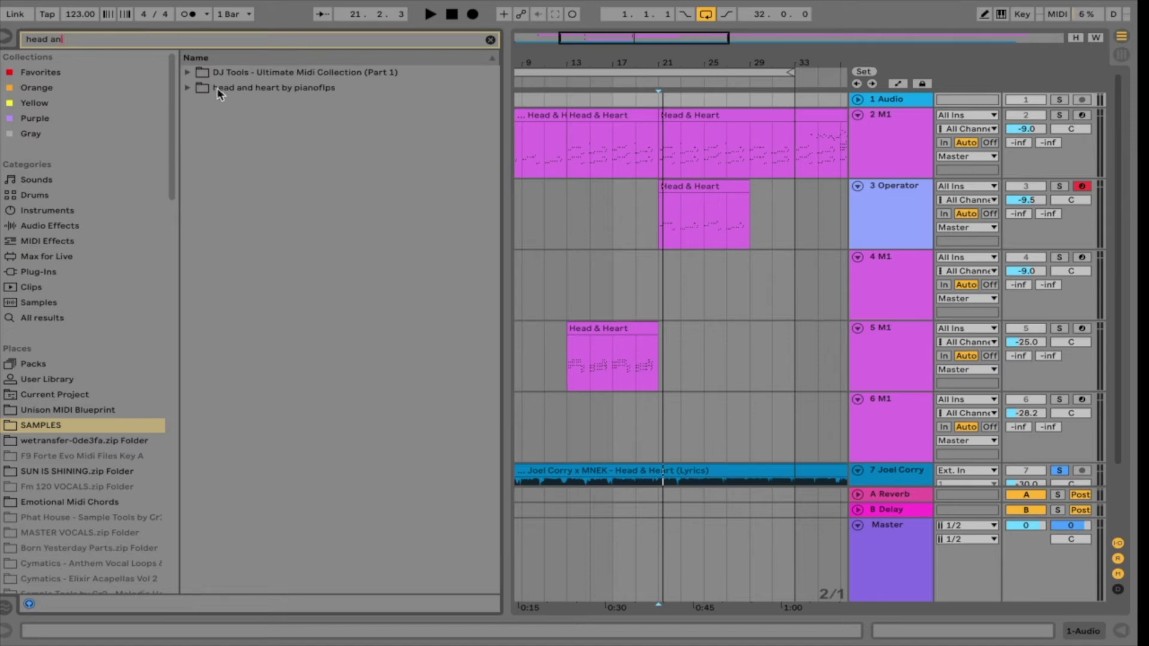
{"action": "left_click", "coordinate": [189, 88]}
Clear the search text to restore the full SAMPLES folder list
{"action": "left_click", "coordinate": [197, 41]}
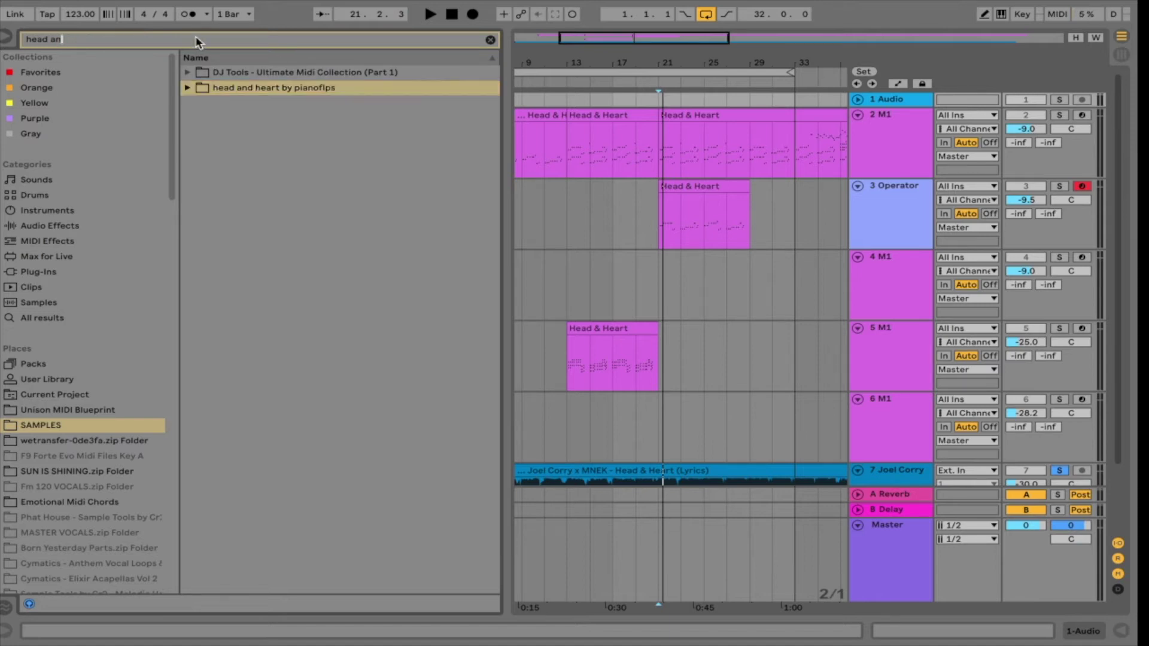
{"action": "key", "text": "BackSpace"}
{"action": "key", "text": "BackSpace"}
{"action": "key", "text": "BackSpace"}
{"action": "key", "text": "BackSpace"}
{"action": "key", "text": "BackSpace"}
{"action": "key", "text": "BackSpace"}
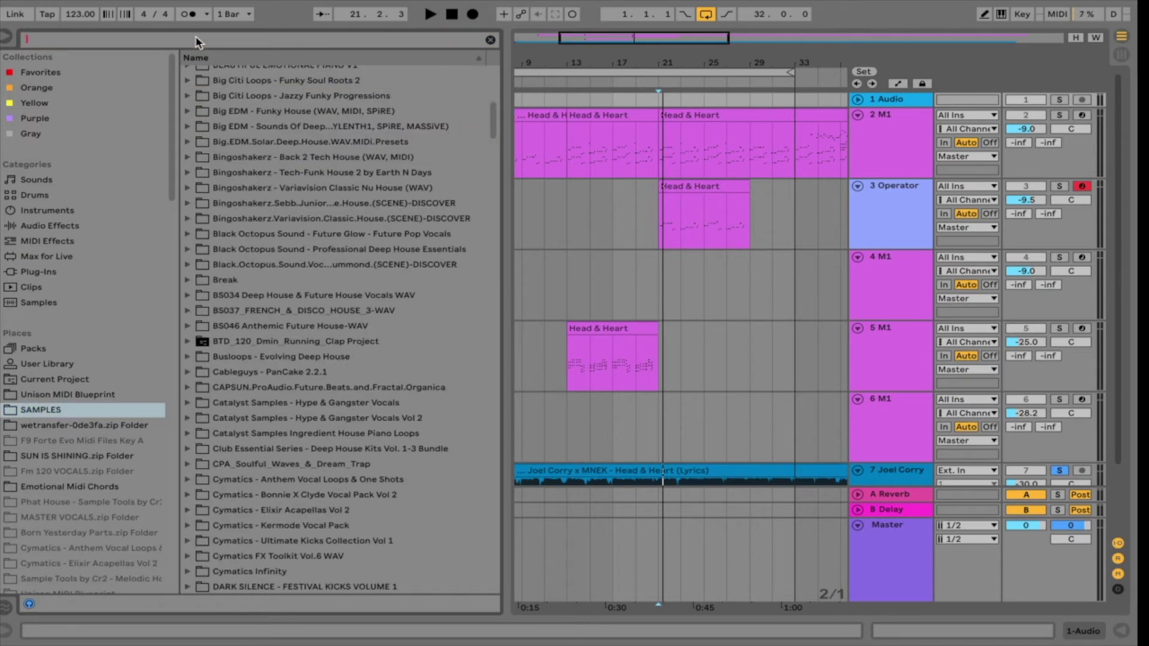
Place the insert marker at bar 21 on track 6 and listen to the soloed reference track from there
{"action": "scroll", "coordinate": [350, 255], "scroll_direction": "up", "scroll_amount": 2}
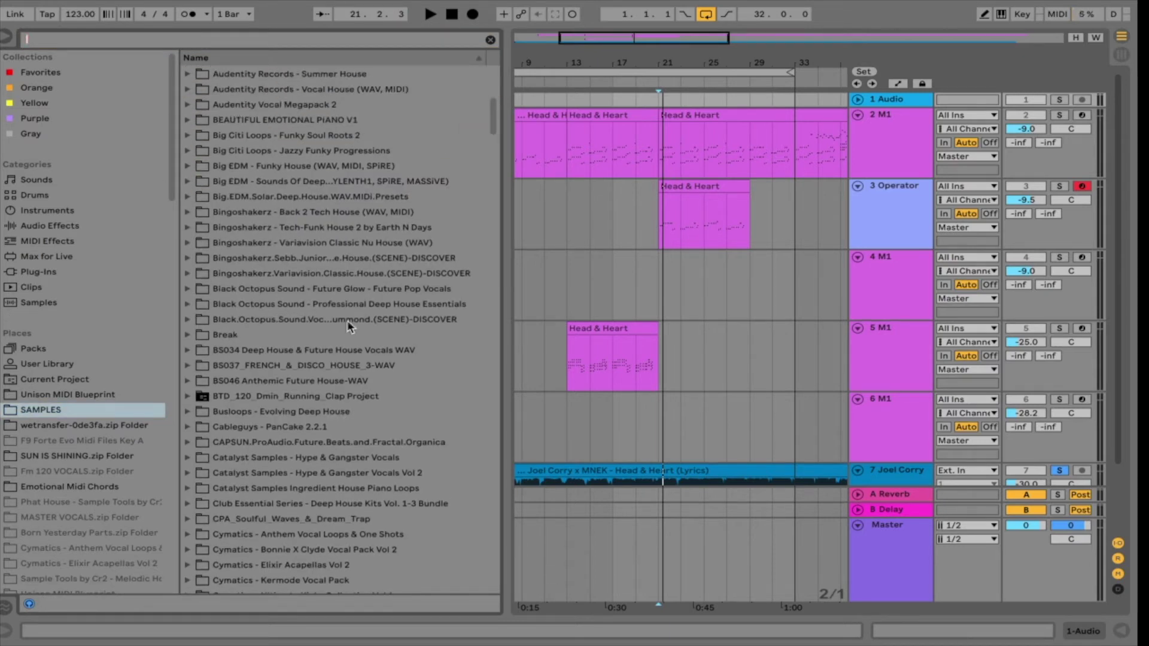
{"action": "left_click", "coordinate": [660, 446]}
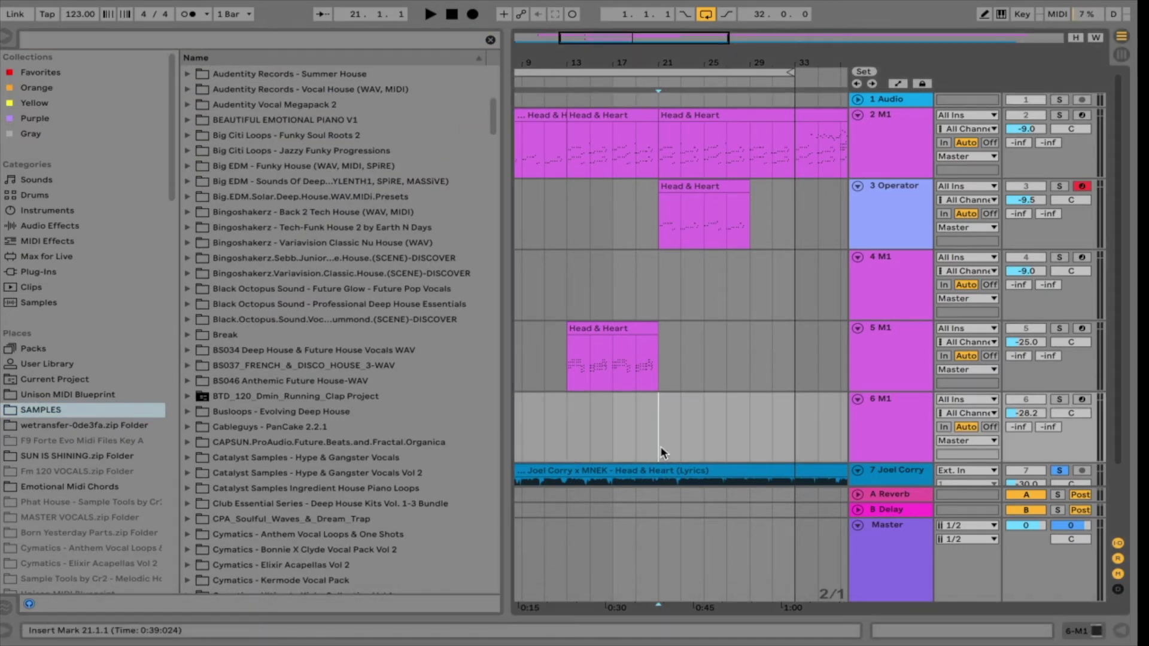
{"action": "key", "text": "space"}
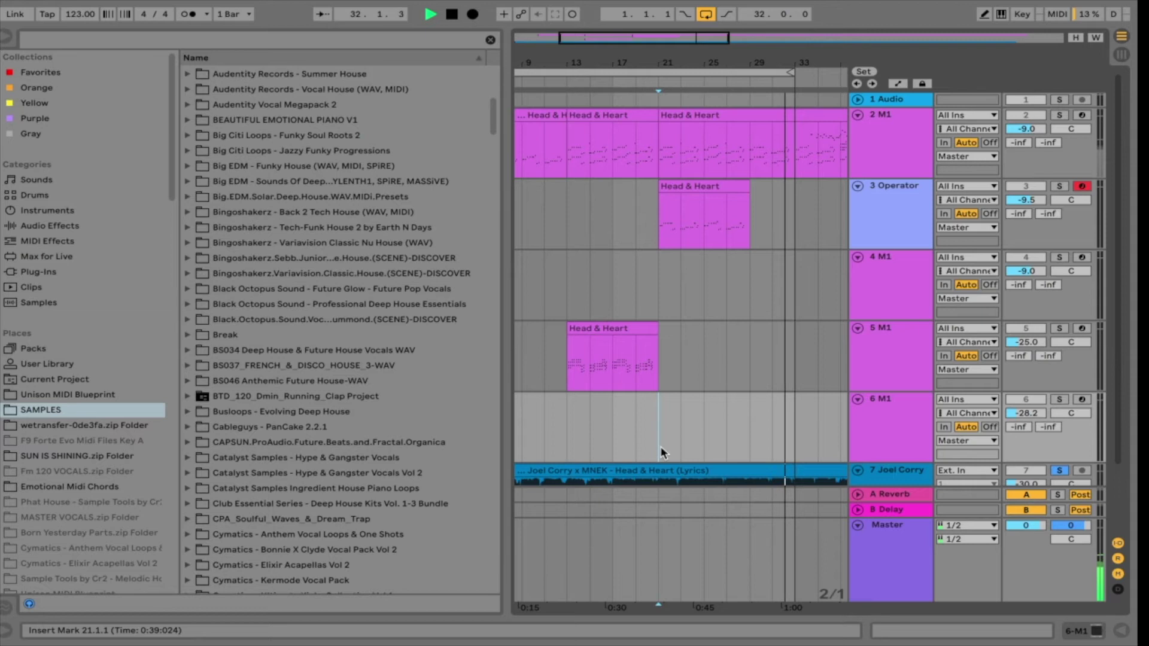
Replay the soloed reference track from bar 21 while looking through the SAMPLES folder, and stop playback
{"action": "key", "text": "space"}
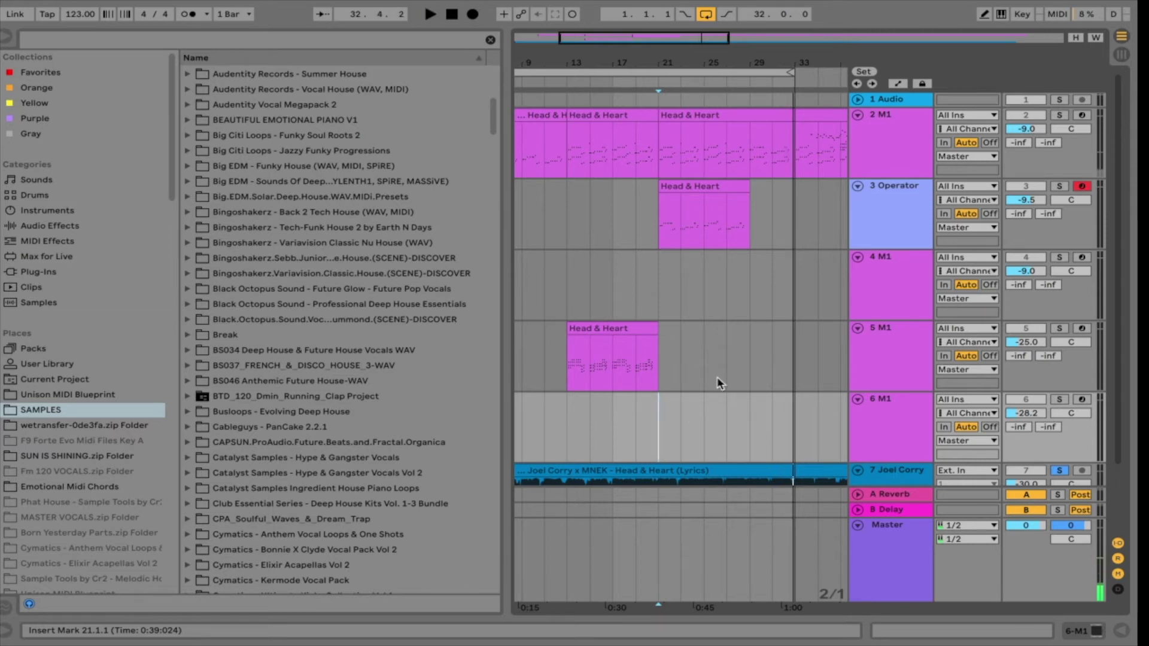
{"action": "left_click", "coordinate": [659, 265]}
{"action": "key", "text": "space"}
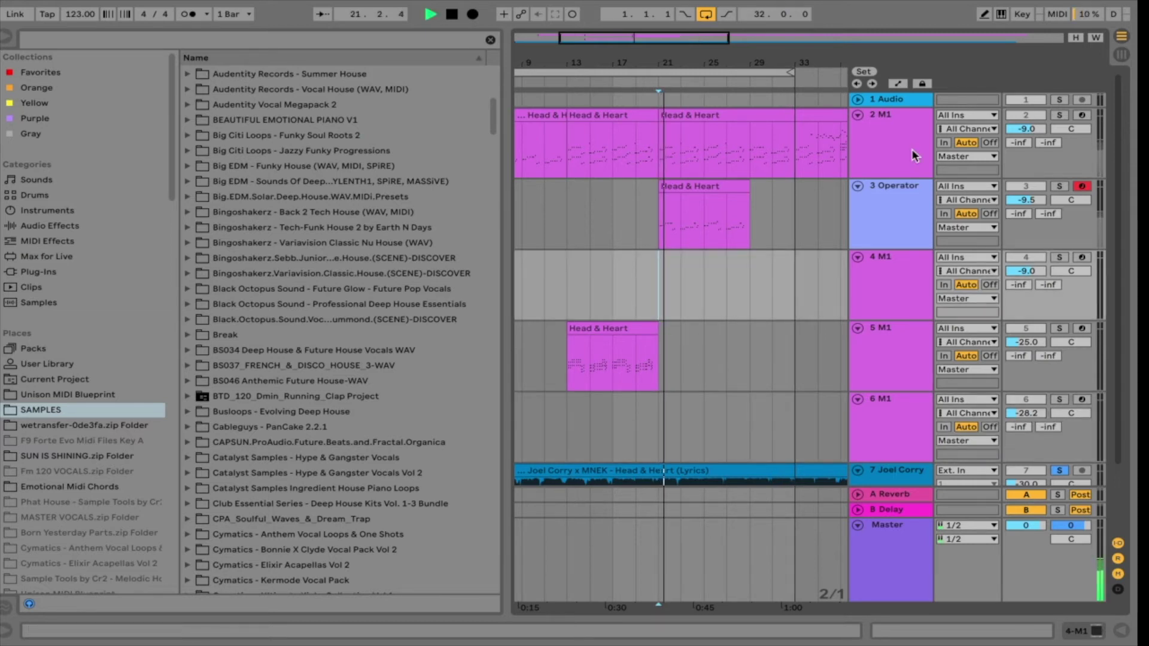
{"action": "scroll", "coordinate": [214, 279], "scroll_direction": "up", "scroll_amount": 4}
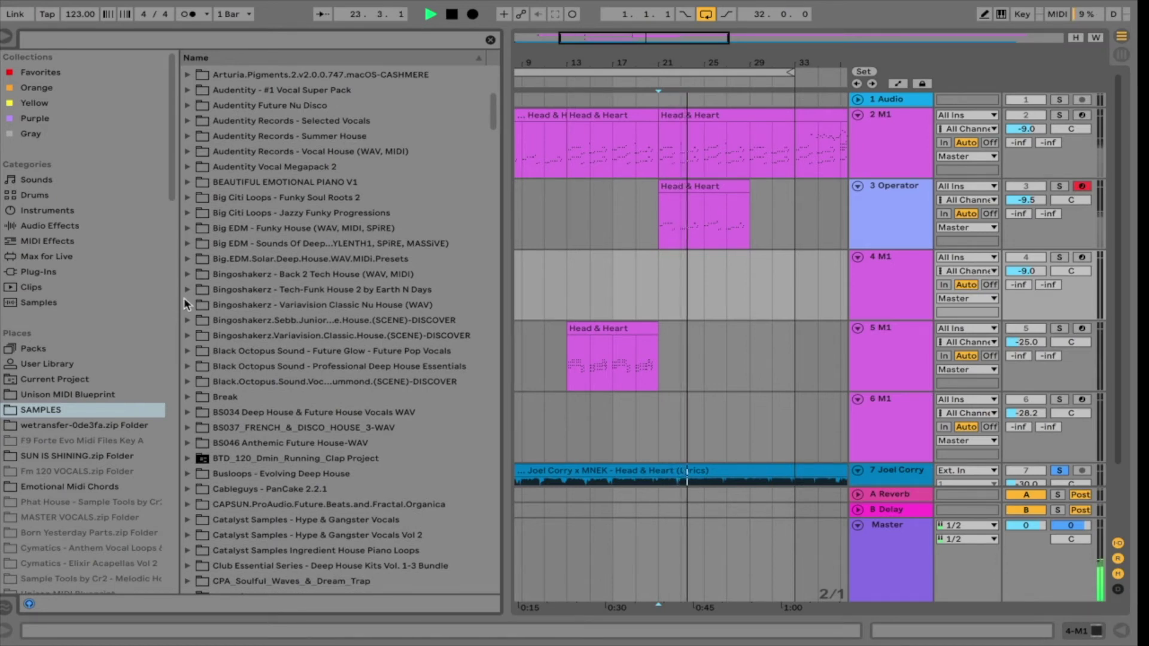
{"action": "scroll", "coordinate": [197, 325], "scroll_direction": "up", "scroll_amount": 7}
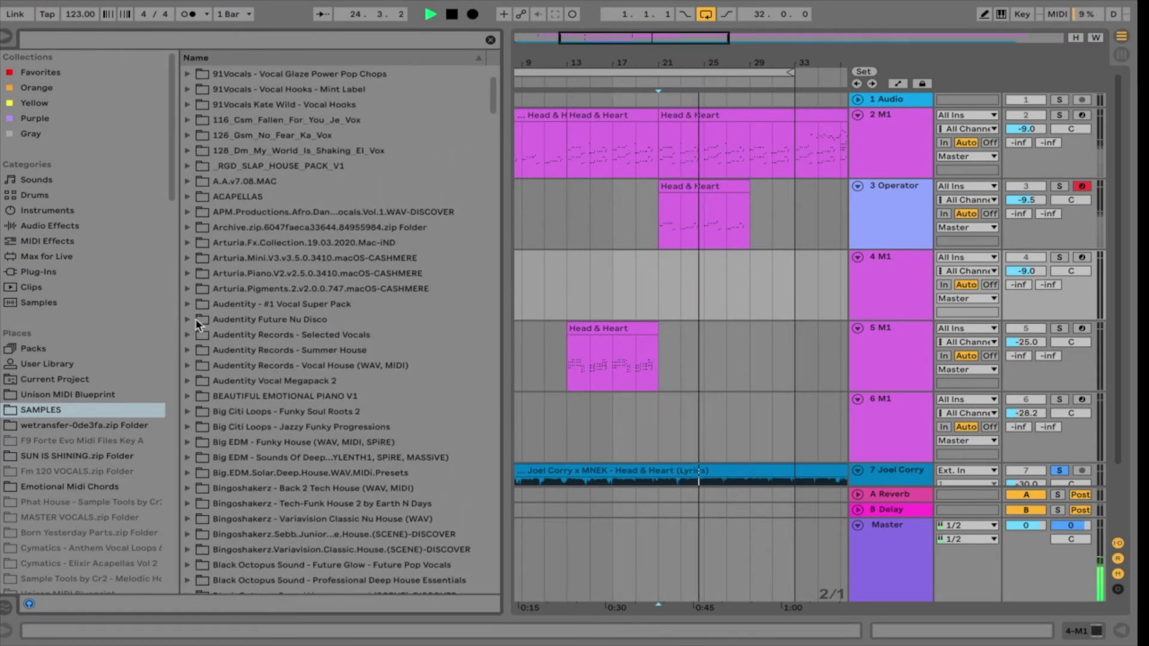
{"action": "scroll", "coordinate": [198, 325], "scroll_direction": "up", "scroll_amount": 2}
{"action": "scroll", "coordinate": [197, 325], "scroll_direction": "up", "scroll_amount": 2}
{"action": "key", "text": "space"}
Open the Kick Loops folder inside the WAV folder of the Bingoshakerz - Tech-Funk House 2 pack
{"action": "scroll", "coordinate": [256, 179], "scroll_direction": "down", "scroll_amount": 8}
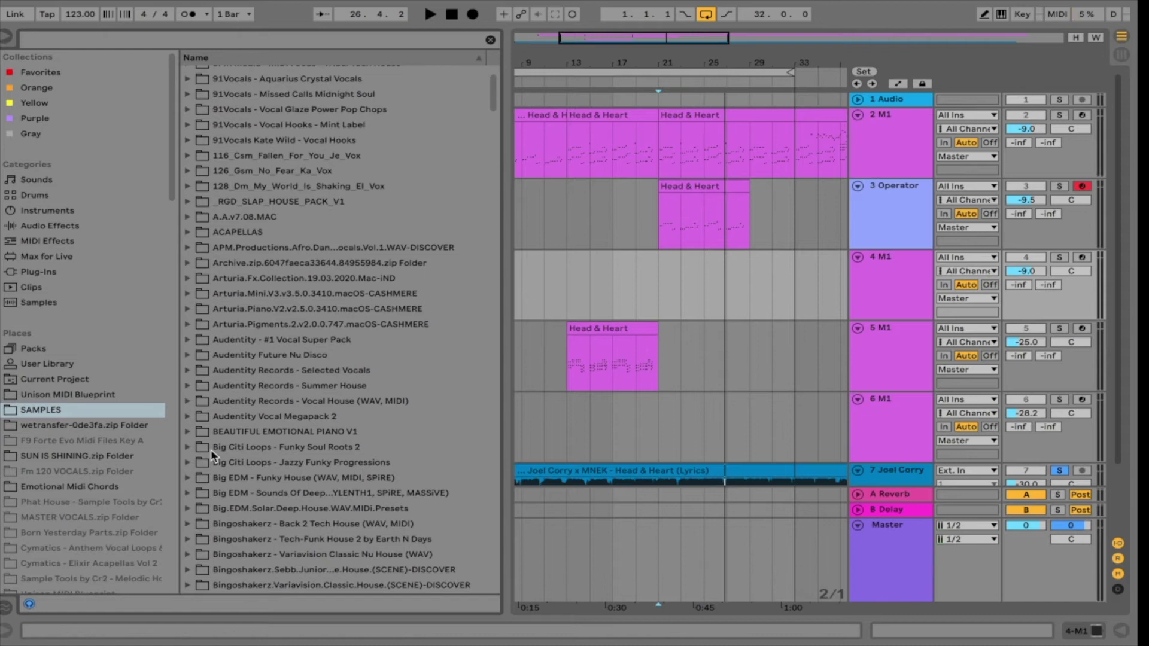
{"action": "scroll", "coordinate": [236, 406], "scroll_direction": "down", "scroll_amount": 1}
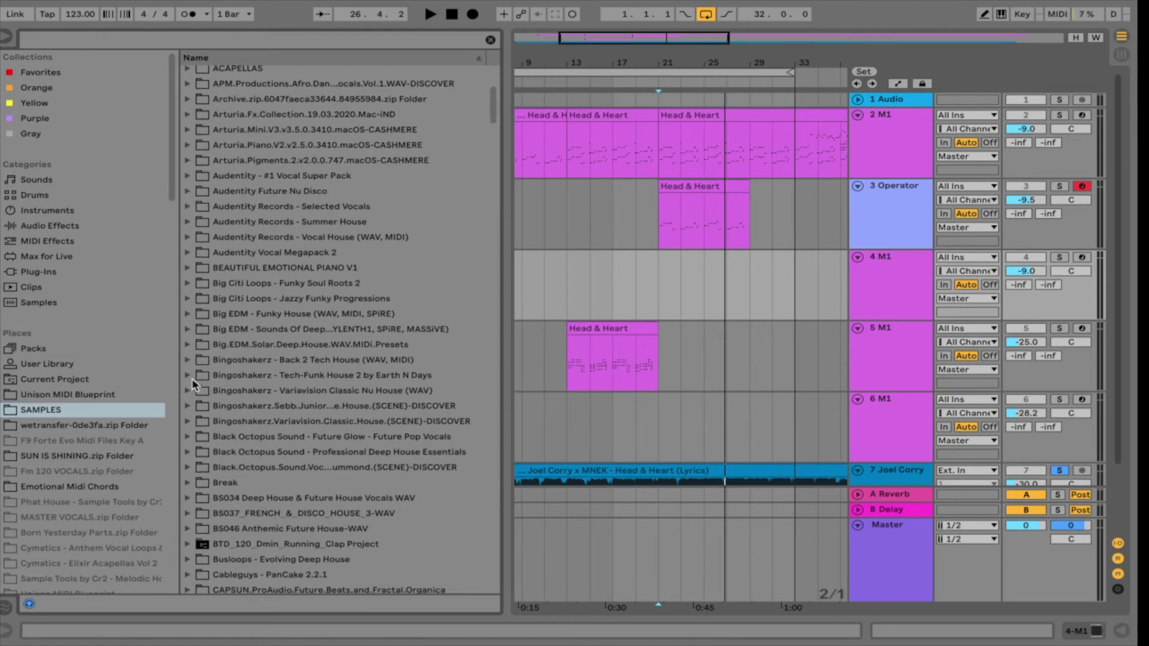
{"action": "left_click", "coordinate": [188, 379]}
{"action": "key", "text": "Down"}
{"action": "key", "text": "Down"}
{"action": "key", "text": "Down"}
{"action": "key", "text": "Down"}
{"action": "key", "text": "Down"}
{"action": "key", "text": "Down"}
{"action": "key", "text": "Down"}
{"action": "key", "text": "Down"}
{"action": "key", "text": "Down"}
{"action": "key", "text": "Down"}
{"action": "key", "text": "Right"}
{"action": "key", "text": "Left"}
{"action": "key", "text": "Up"}
{"action": "key", "text": "Right"}
{"action": "scroll", "coordinate": [317, 455], "scroll_direction": "down", "scroll_amount": 2}
Audition kick loops 11 to 14 and place TFH2_Kick_Loop_14_124 on track 1 at bar 21
{"action": "left_click", "coordinate": [317, 455]}
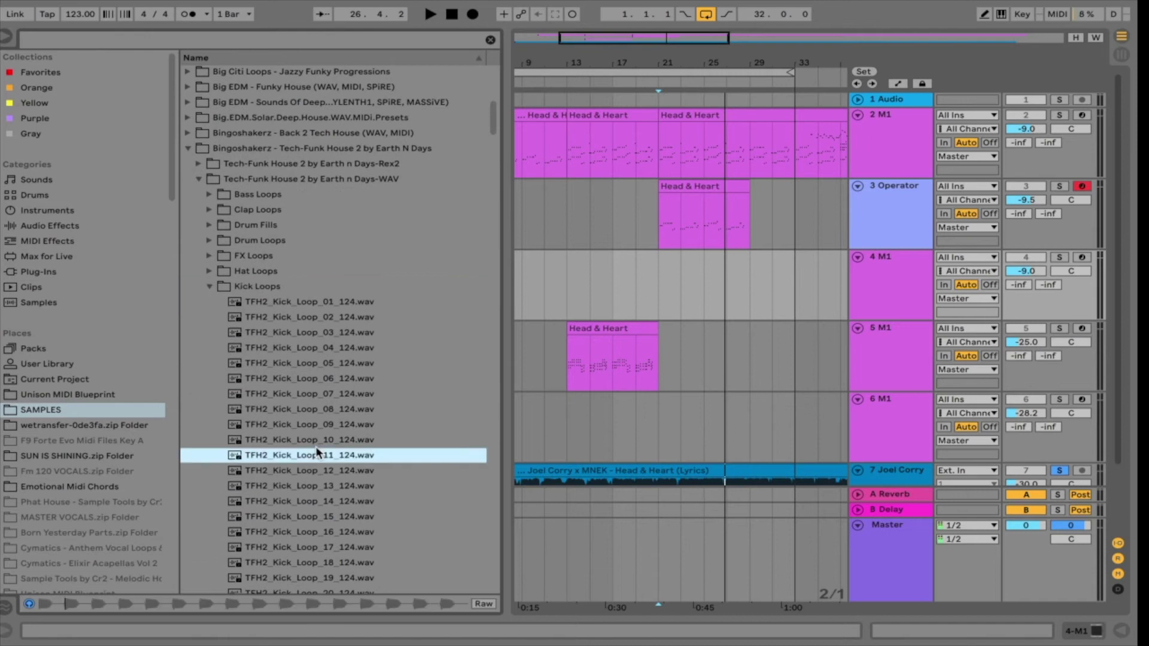
{"action": "key", "text": "Down"}
{"action": "key", "text": "Down"}
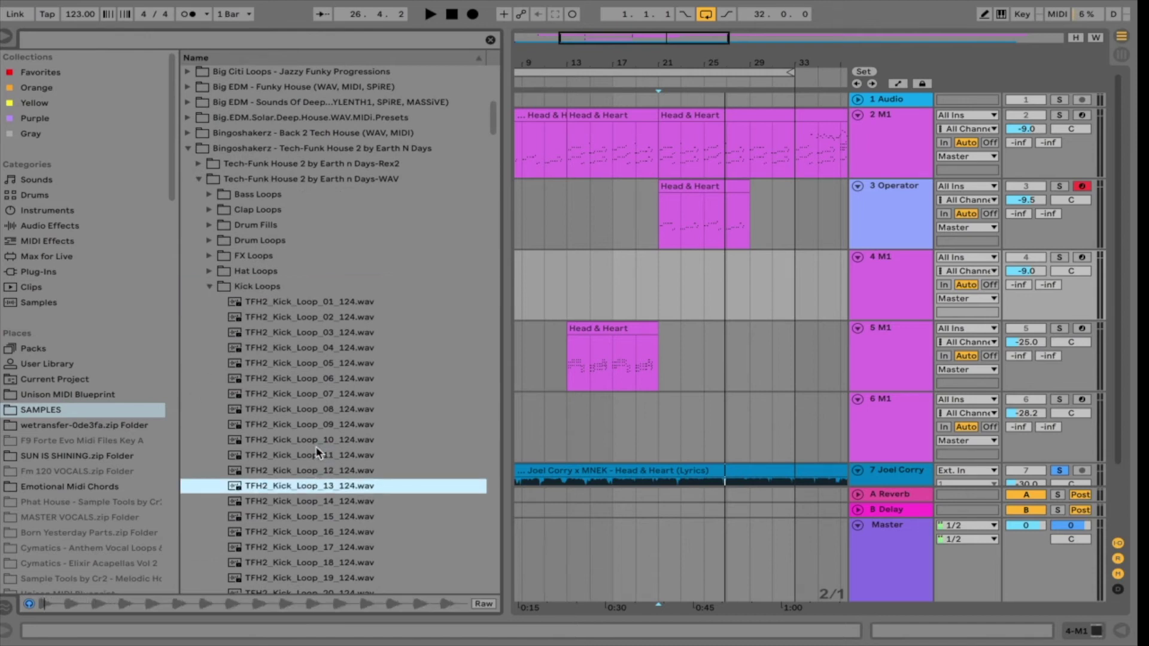
{"action": "key", "text": "XF86AudioRaiseVolume"}
{"action": "key", "text": "Down"}
{"action": "key", "text": "Down"}
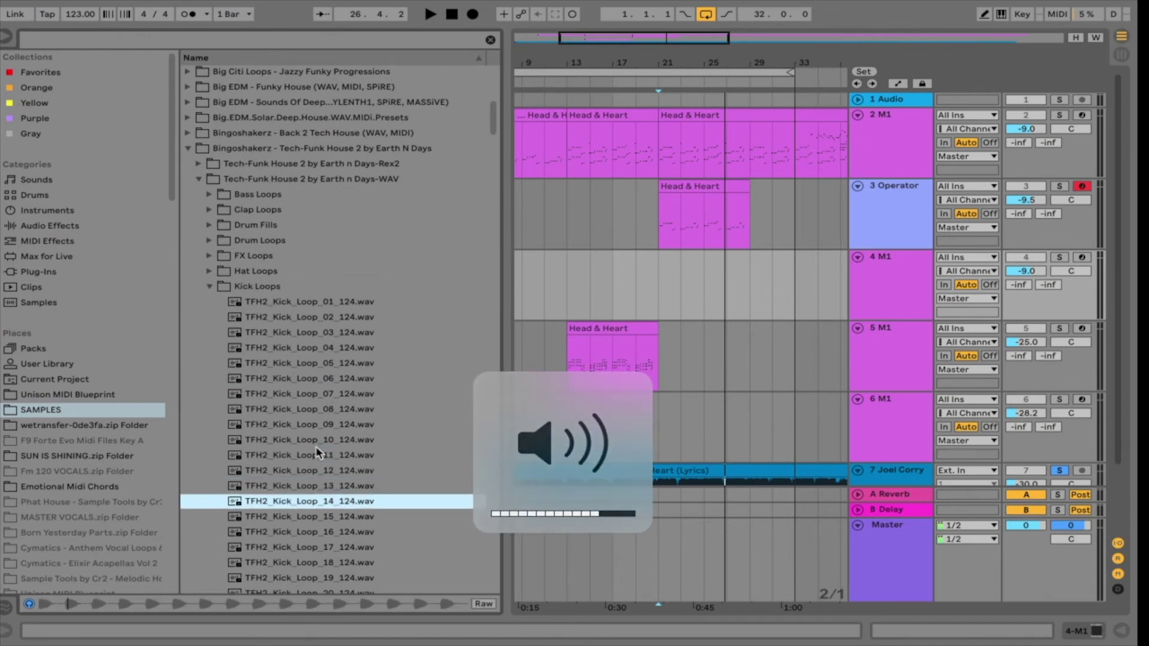
{"action": "left_click", "coordinate": [317, 455]}
{"action": "key", "text": "Down"}
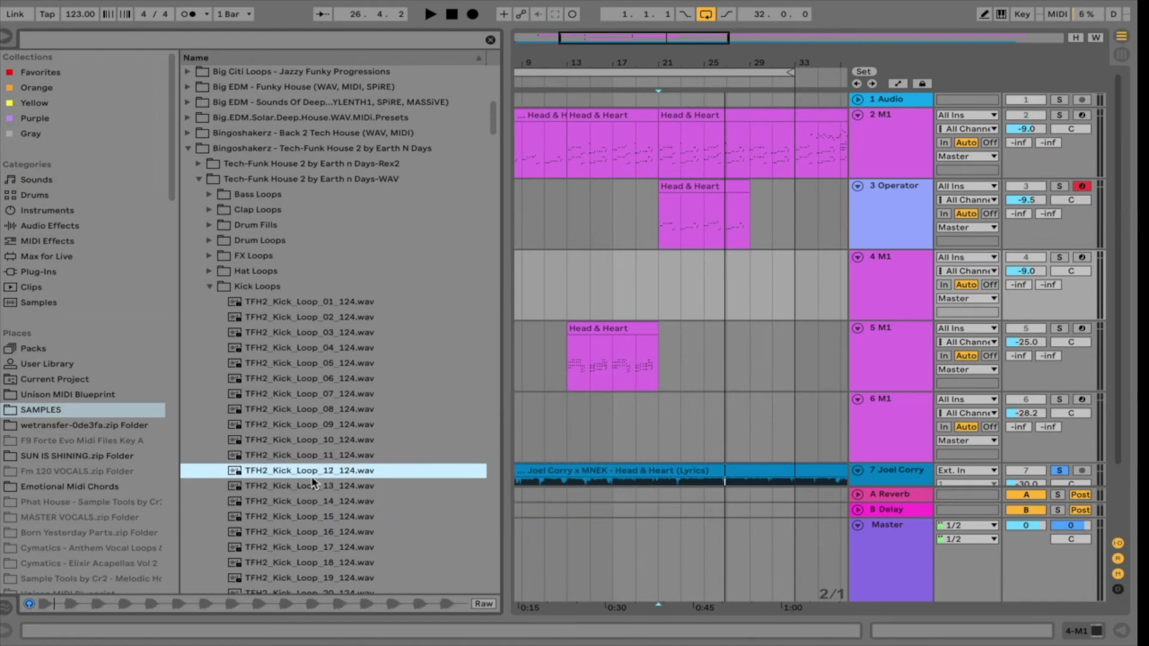
{"action": "key", "text": "Down"}
{"action": "key", "text": "Down"}
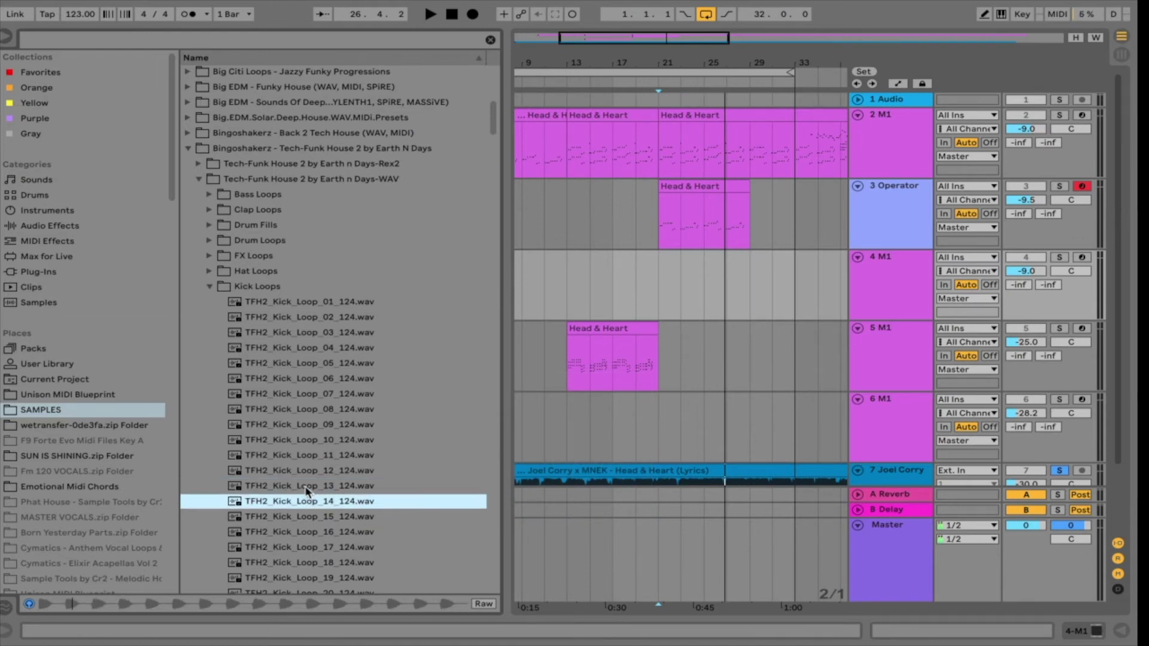
{"action": "left_click_drag", "start_coordinate": [281, 510], "coordinate": [751, 100]}
Group the three instrument tracks that hold Head & Heart clips: M1 on track 2, Operator on track 3 and M1 on track 5
{"action": "double_click", "coordinate": [900, 150]}
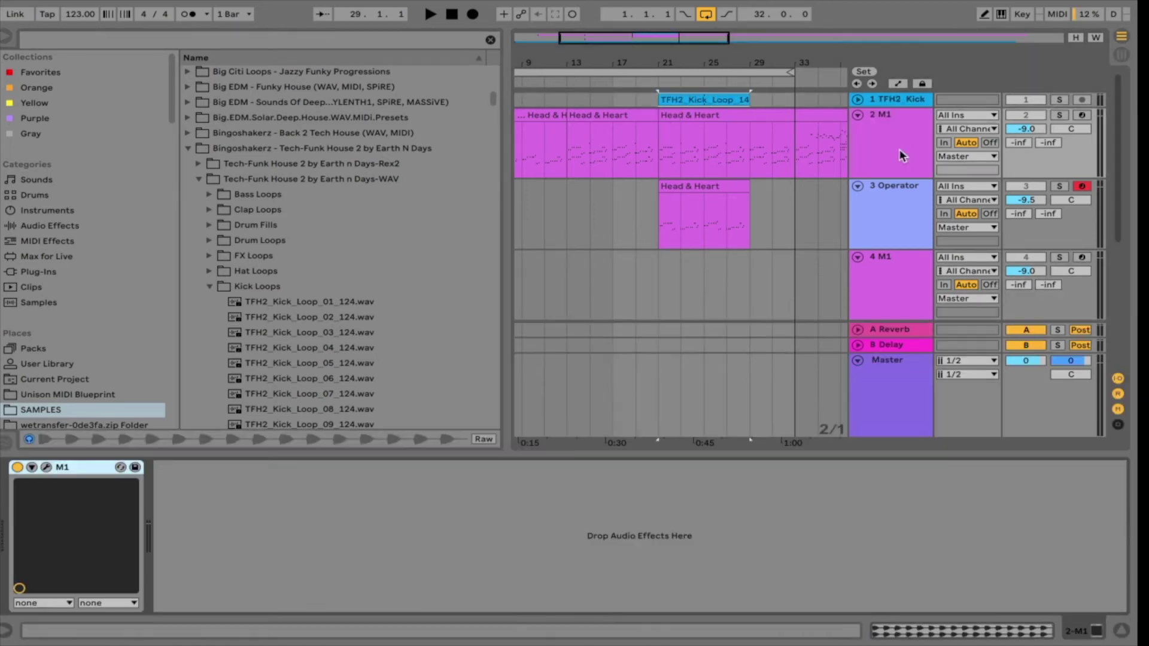
{"action": "left_click", "coordinate": [38, 271]}
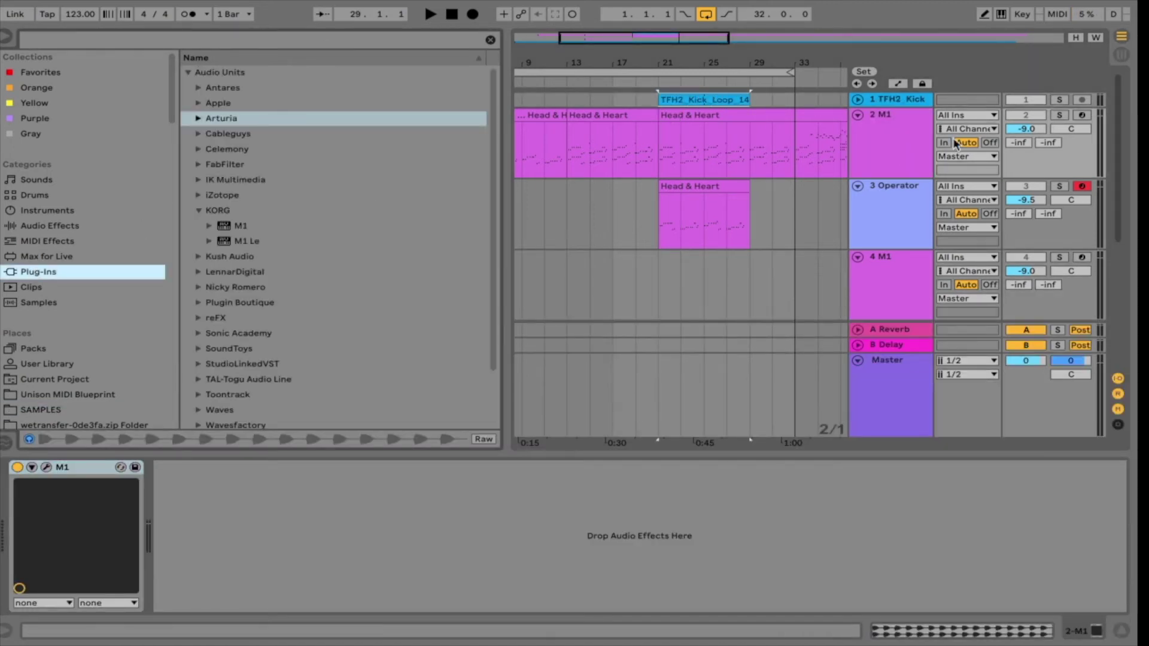
{"action": "left_click", "coordinate": [903, 198]}
{"action": "scroll", "coordinate": [903, 225], "scroll_direction": "down", "scroll_amount": 3}
{"action": "left_click", "coordinate": [888, 267]}
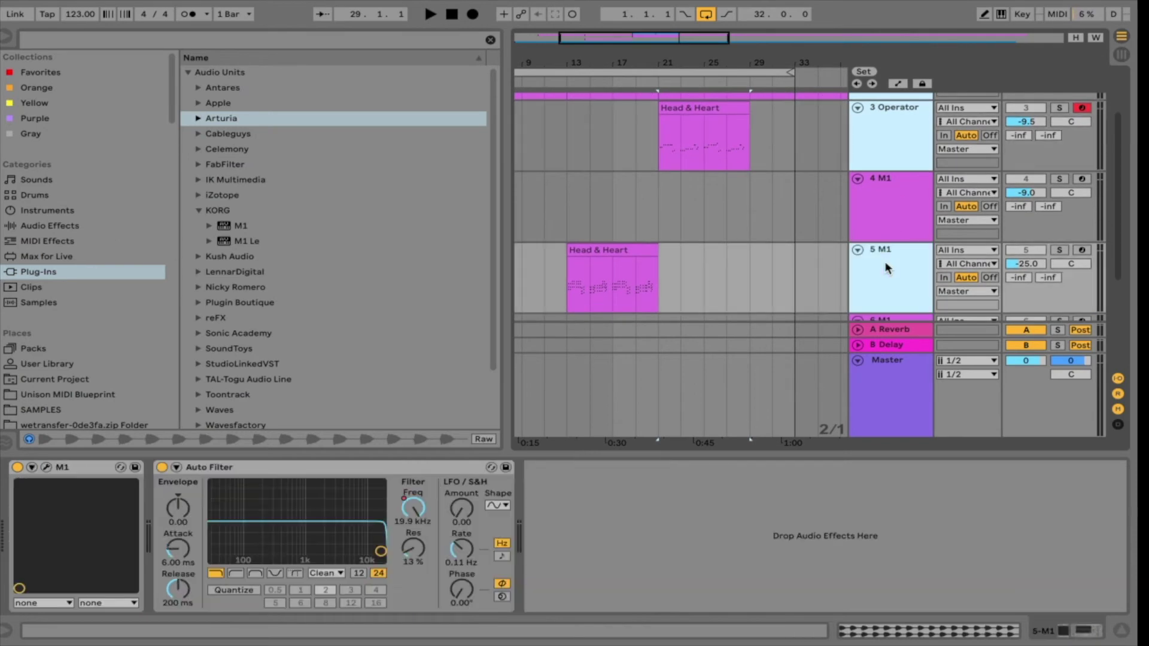
{"action": "scroll", "coordinate": [890, 252], "scroll_direction": "down", "scroll_amount": 2}
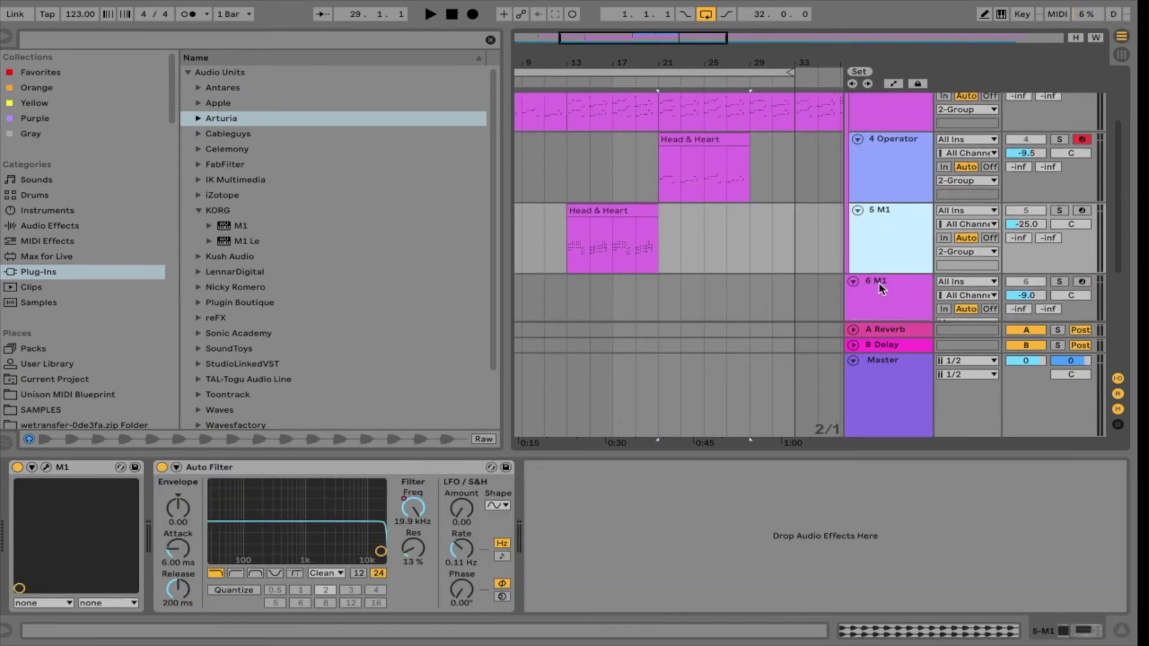
Delete the two empty M1 tracks between the group and the reference track
{"action": "left_click", "coordinate": [880, 289]}
{"action": "scroll", "coordinate": [881, 278], "scroll_direction": "down", "scroll_amount": 3}
{"action": "scroll", "coordinate": [884, 245], "scroll_direction": "up", "scroll_amount": 6}
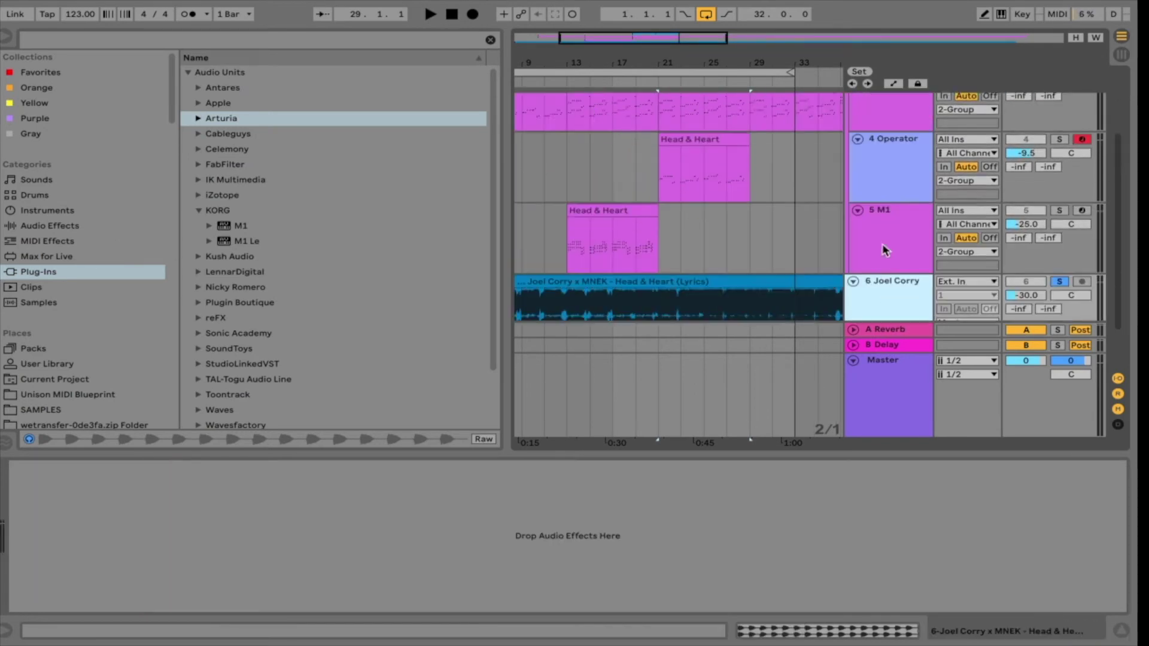
Check the device chains of the grouped M1 and Operator tracks
{"action": "left_click", "coordinate": [567, 217]}
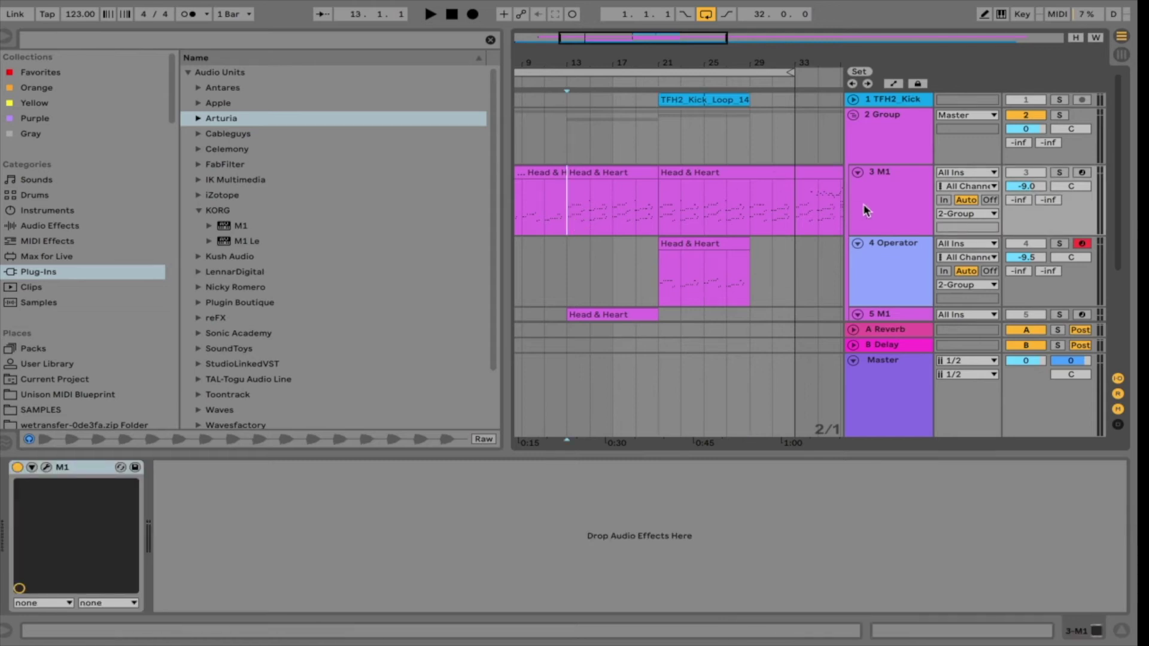
{"action": "left_click", "coordinate": [885, 281]}
{"action": "left_click", "coordinate": [883, 315]}
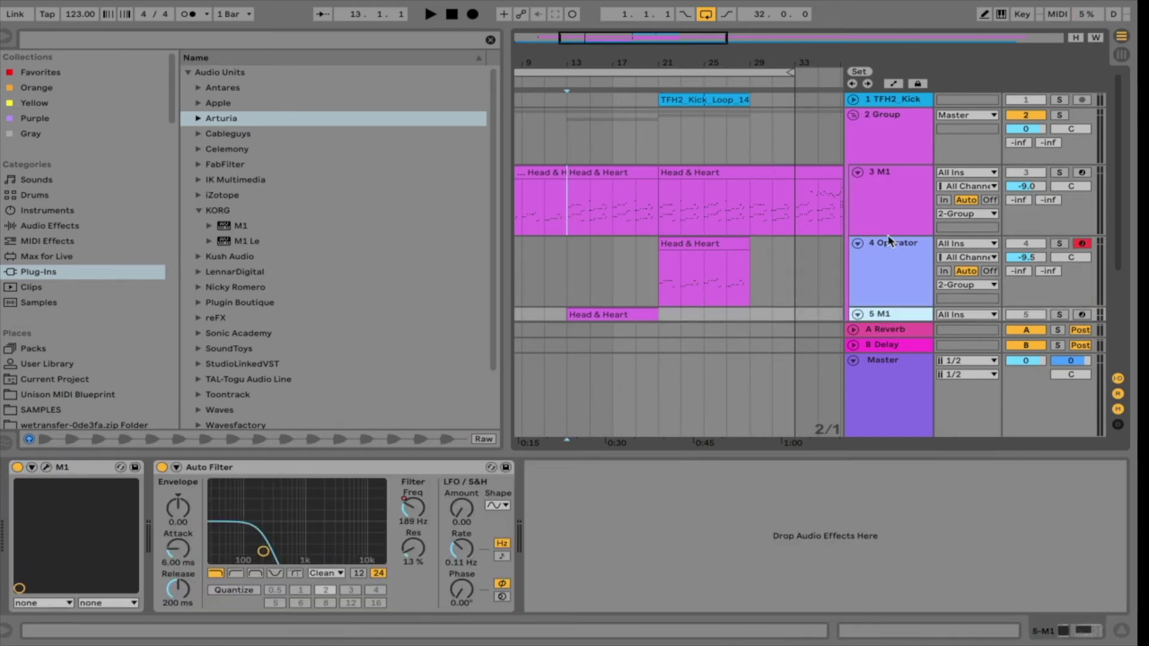
{"action": "left_click", "coordinate": [892, 205]}
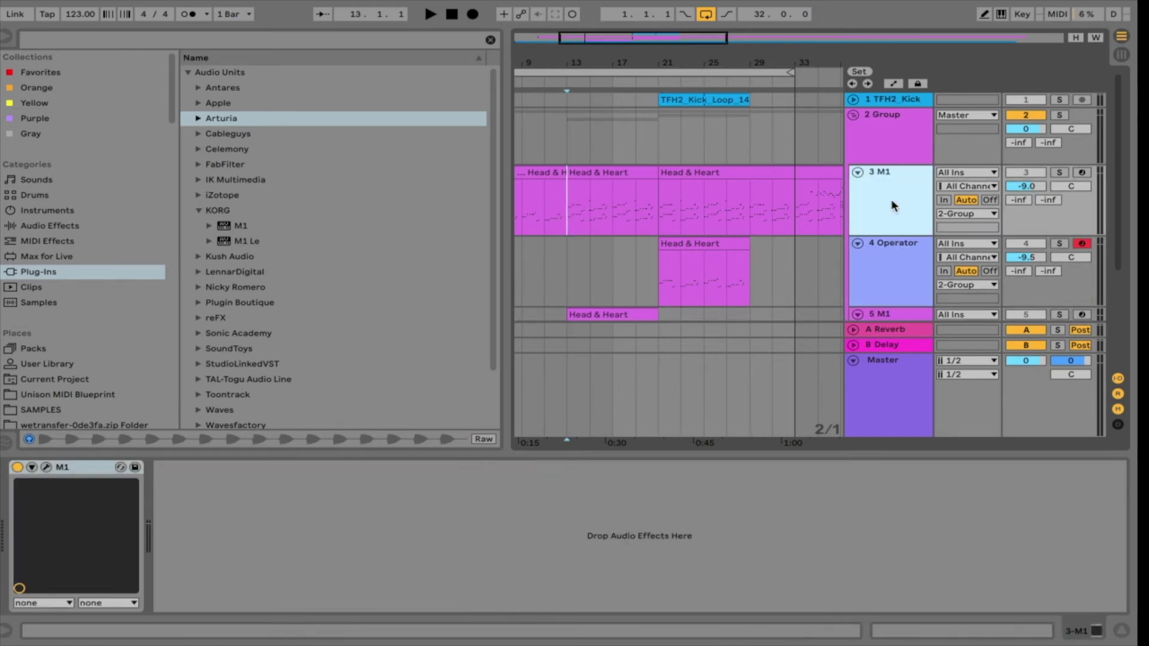
Turn off the reference track's solo and play the arrangement from bar 13 to compare the parts together with the reference
{"action": "left_click", "coordinate": [573, 154]}
{"action": "key", "text": "space"}
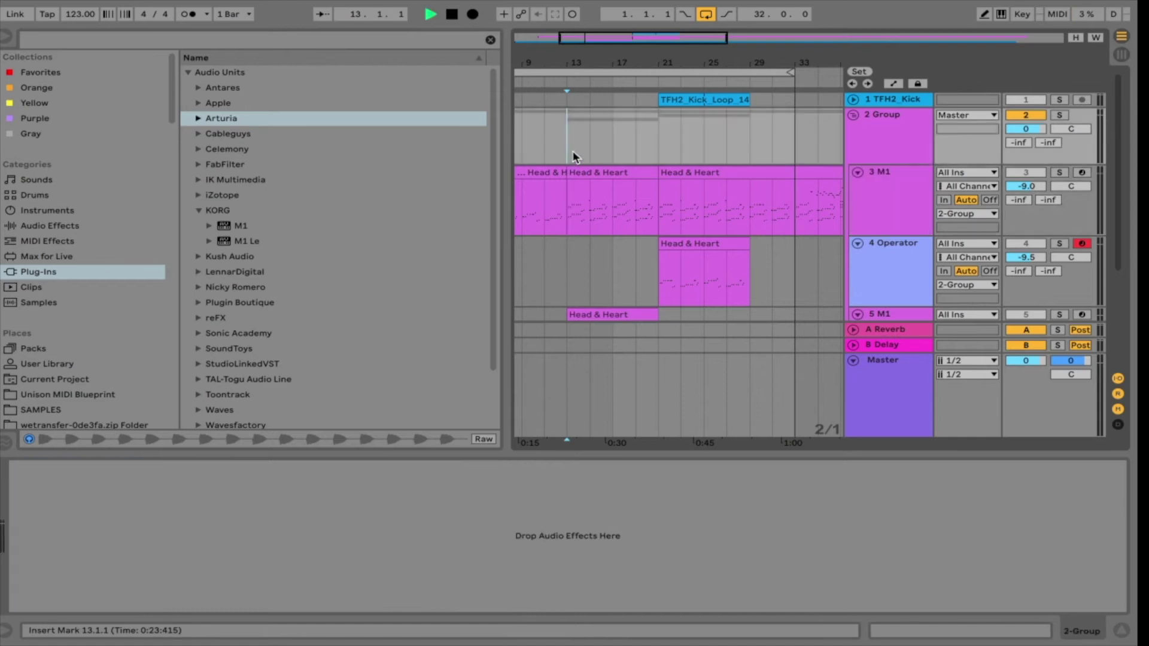
{"action": "left_click", "coordinate": [1067, 117]}
{"action": "key", "text": "space"}
{"action": "scroll", "coordinate": [886, 228], "scroll_direction": "down", "scroll_amount": 5}
{"action": "left_click", "coordinate": [1026, 221]}
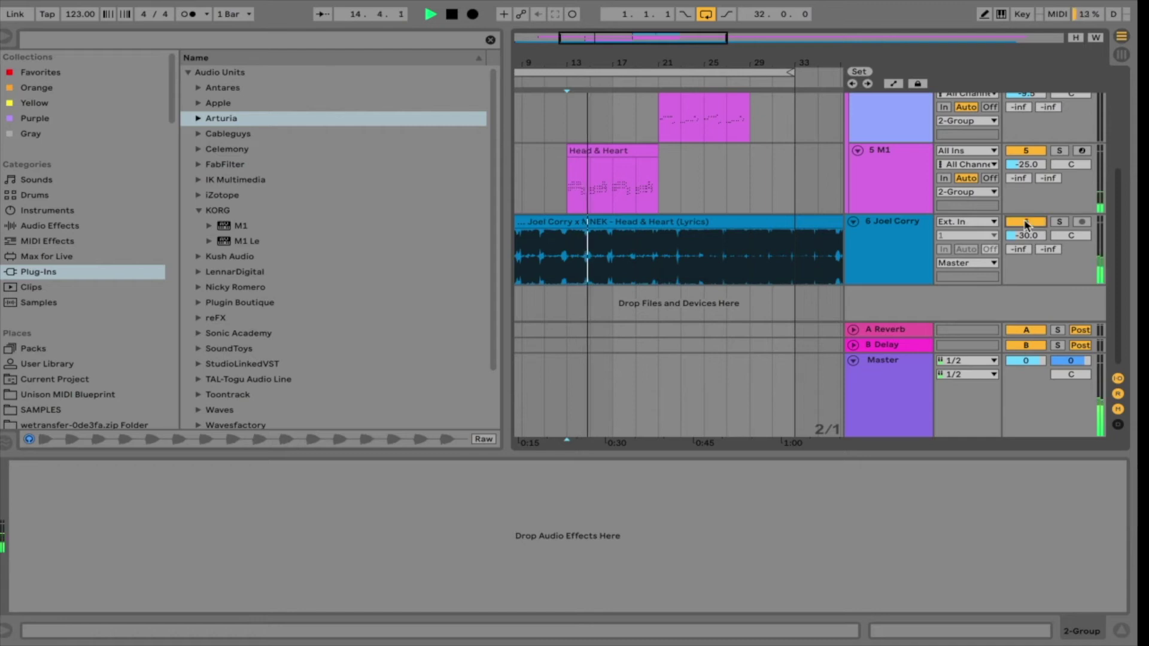
{"action": "key", "text": "XF86AudioRaiseVolume"}
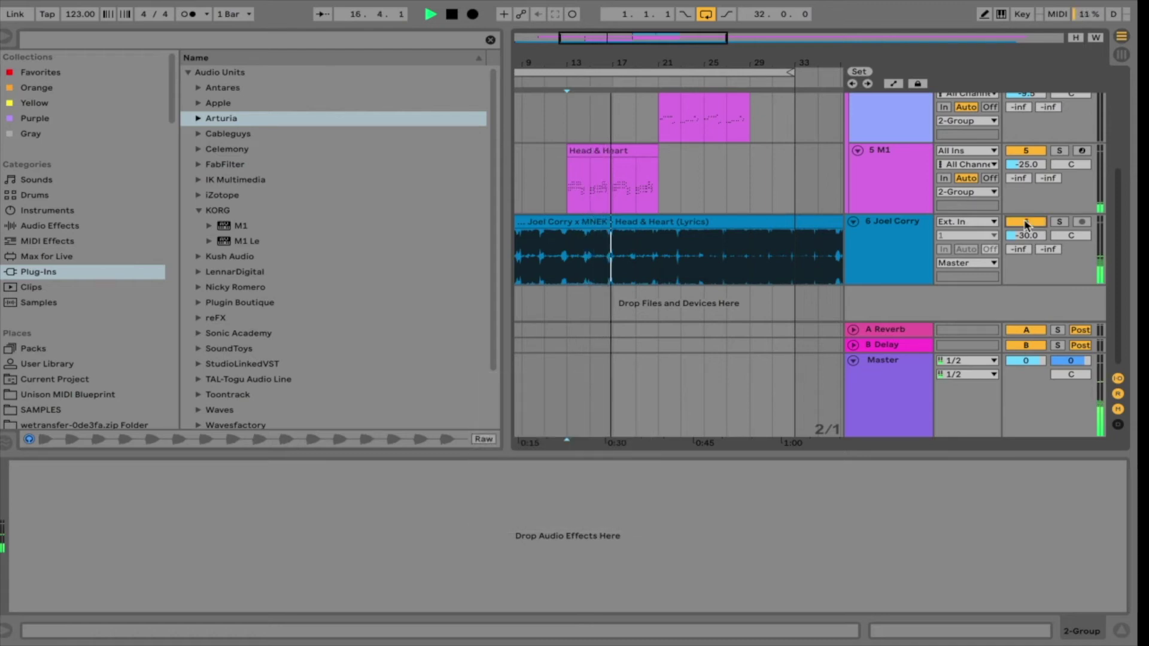
{"action": "scroll", "coordinate": [1025, 222], "scroll_direction": "up", "scroll_amount": 5}
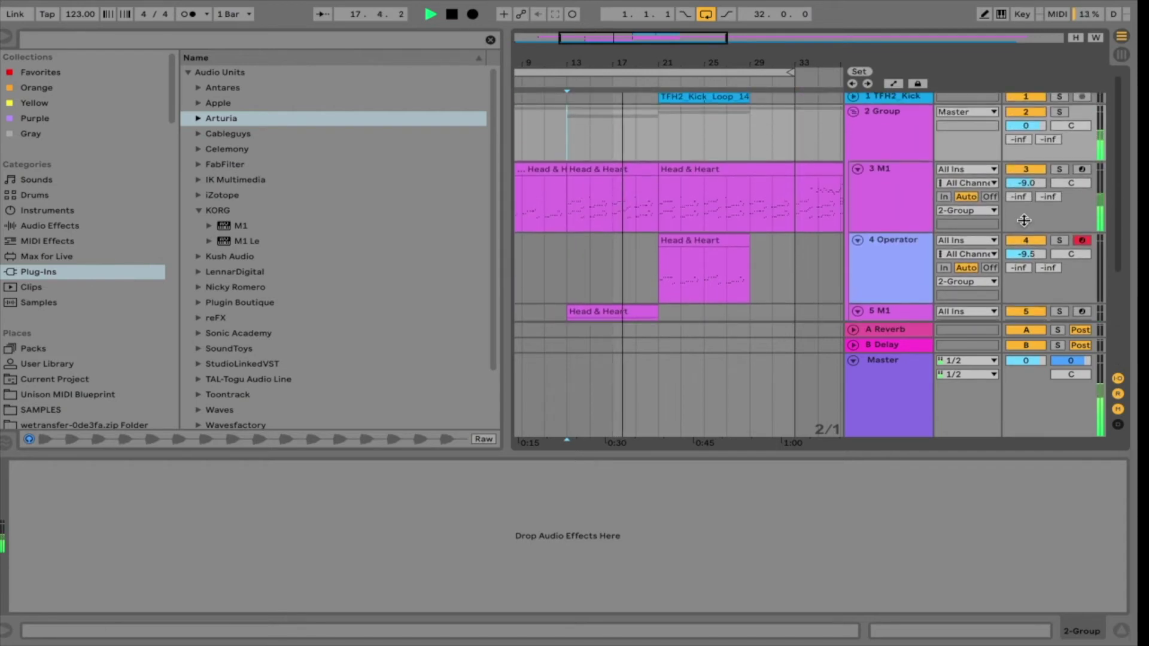
{"action": "scroll", "coordinate": [680, 214], "scroll_direction": "down", "scroll_amount": 4}
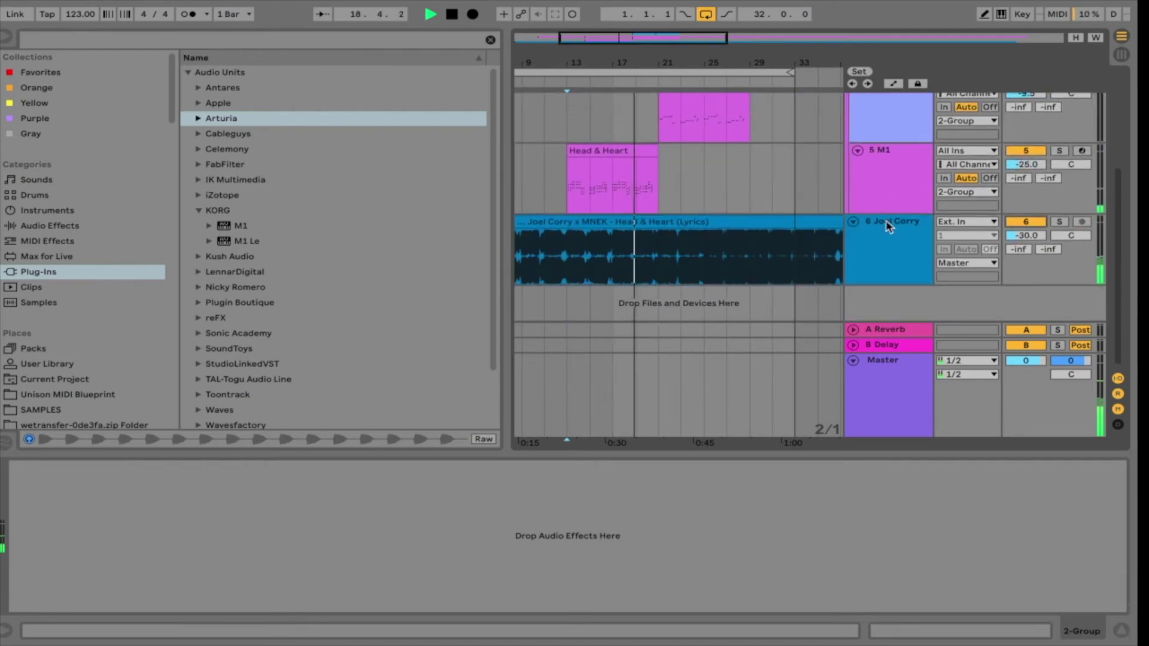
Add EQ Eight to the Joel Corry reference track, set band 1 to a low cut at 177 Hz, and hide the device view
{"action": "left_click", "coordinate": [680, 217]}
{"action": "left_click", "coordinate": [54, 228]}
{"action": "left_click_drag", "start_coordinate": [230, 292], "coordinate": [190, 551]}
{"action": "left_click", "coordinate": [70, 502]}
{"action": "left_click_drag", "start_coordinate": [32, 496], "coordinate": [33, 468]}
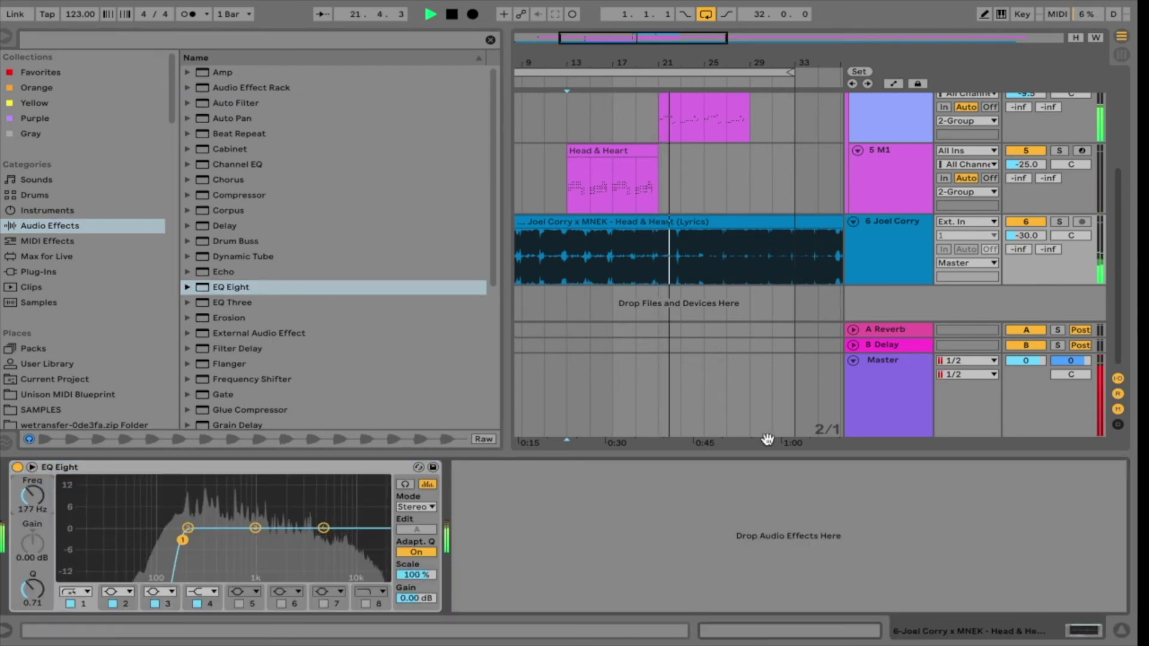
{"action": "double_click", "coordinate": [753, 455]}
{"action": "scroll", "coordinate": [753, 455], "scroll_direction": "left", "scroll_amount": 1}
{"action": "key", "text": "space"}
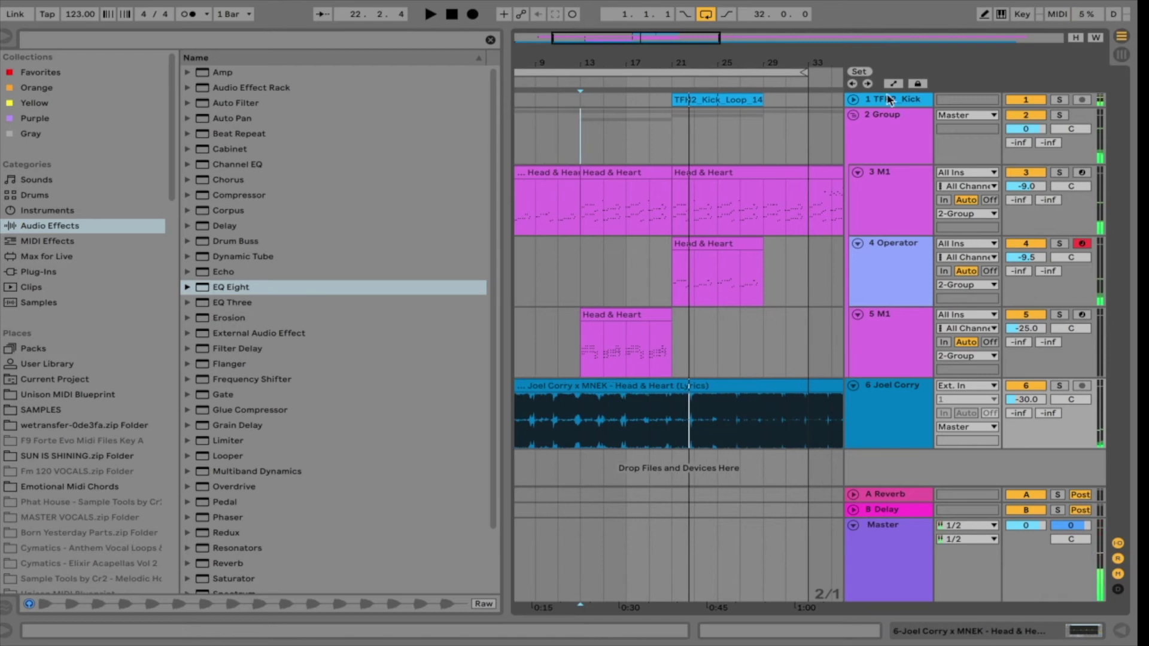
Unfold the kick track, play from bar 21, set the kick's volume to -13.7 dB and mute the reference track
{"action": "left_click", "coordinate": [855, 99]}
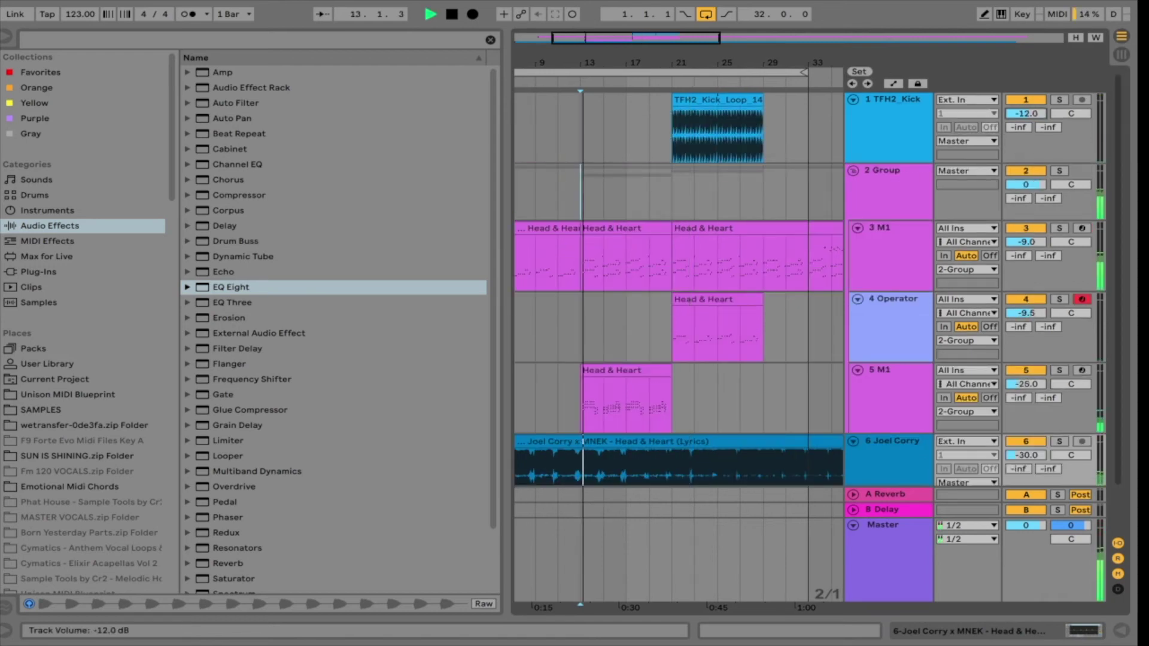
{"action": "left_click", "coordinate": [672, 127]}
{"action": "key", "text": "space"}
{"action": "mouse_move", "coordinate": [1026, 114]}
{"action": "left_mouse_down"}
{"action": "mouse_move", "coordinate": [1026, 131]}
{"action": "mouse_move", "coordinate": [1027, 108]}
{"action": "left_mouse_up"}
{"action": "left_click", "coordinate": [1027, 442]}
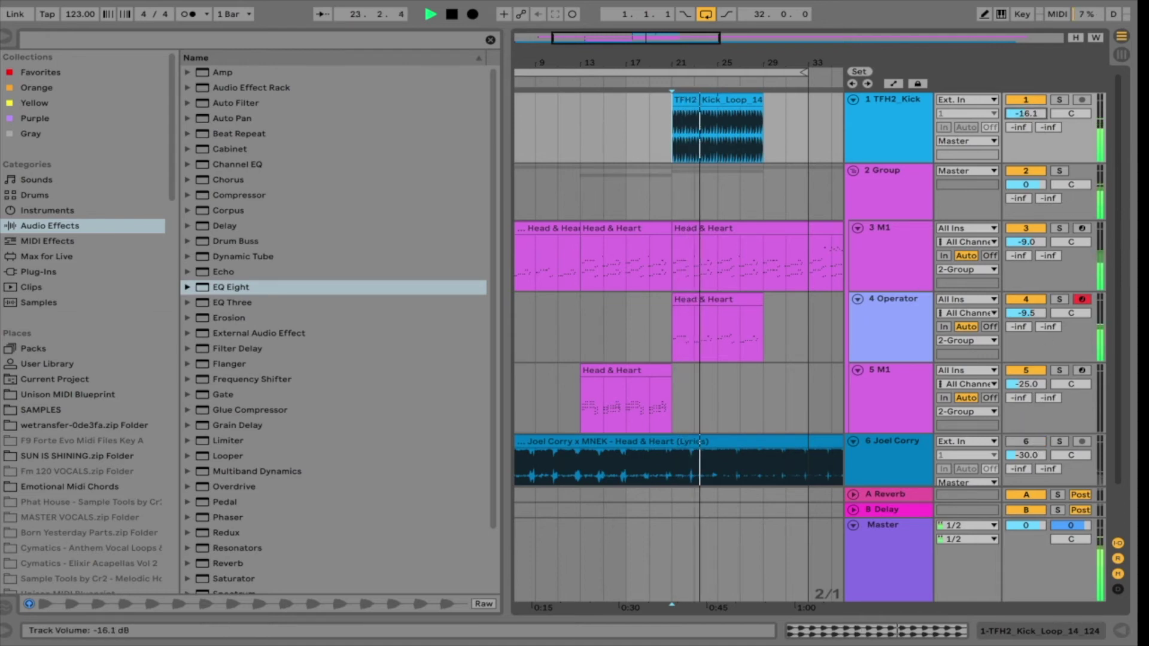
{"action": "key", "text": "space"}
Cut the last half bar before bar 25 out of the kick loop and play from bar 24 to check the gap
{"action": "left_click_drag", "start_coordinate": [672, 37], "coordinate": [673, 43]}
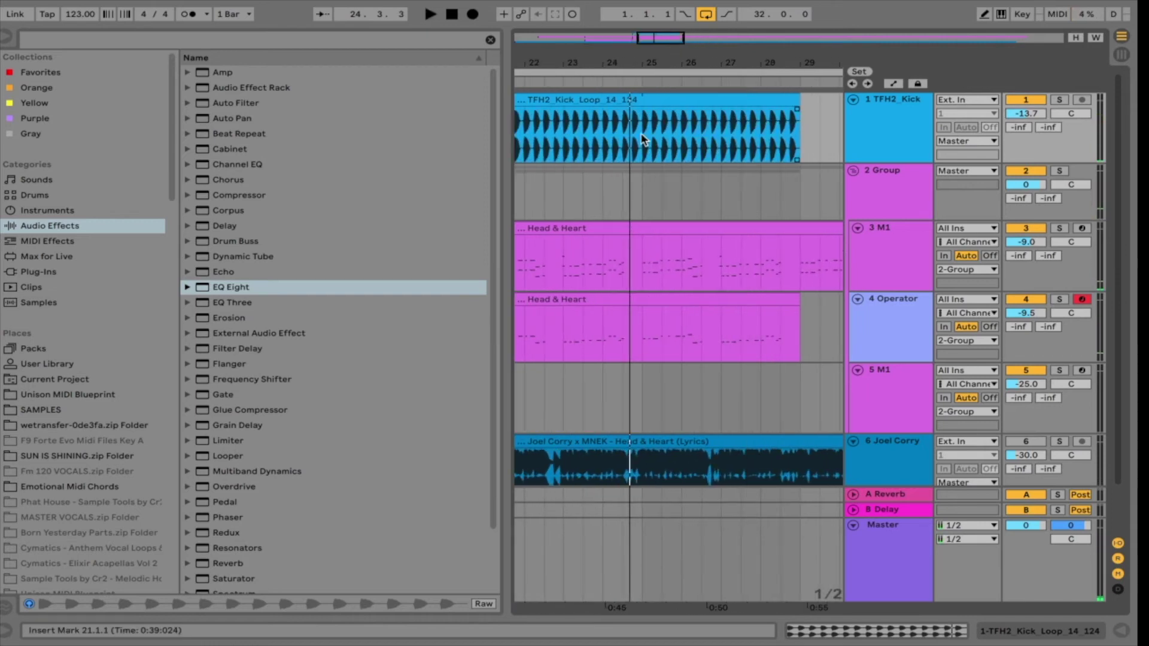
{"action": "left_click_drag", "start_coordinate": [643, 139], "coordinate": [621, 139]}
{"action": "key", "text": "ctrl+e"}
{"action": "left_click", "coordinate": [608, 149]}
{"action": "key", "text": "space"}
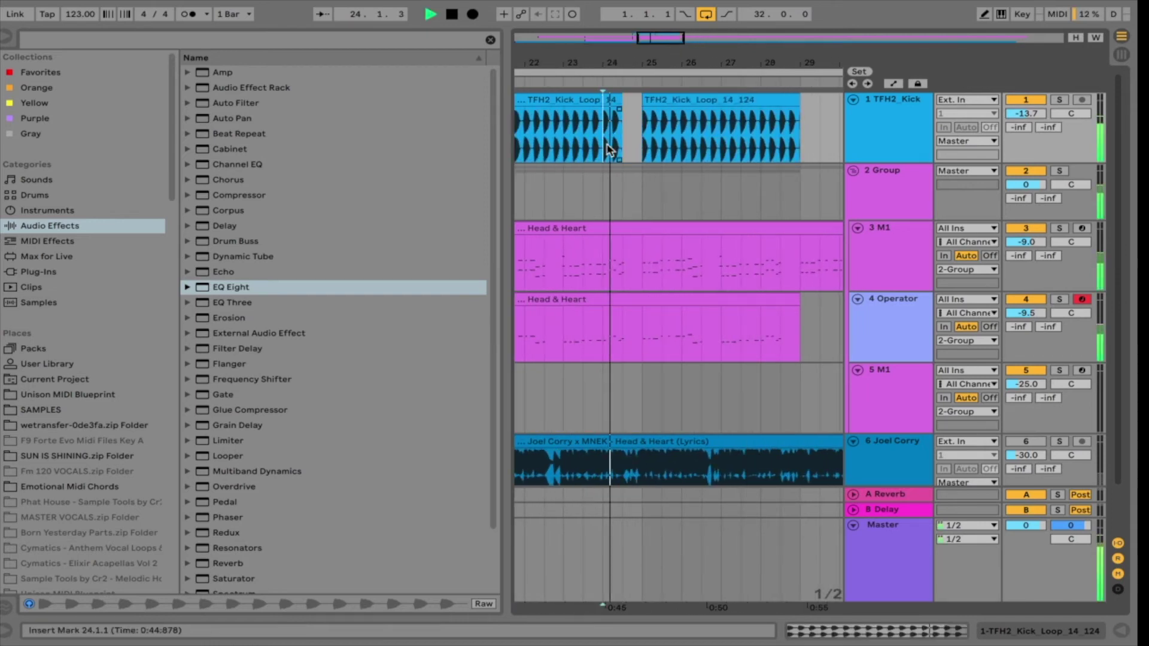
{"action": "key", "text": "space"}
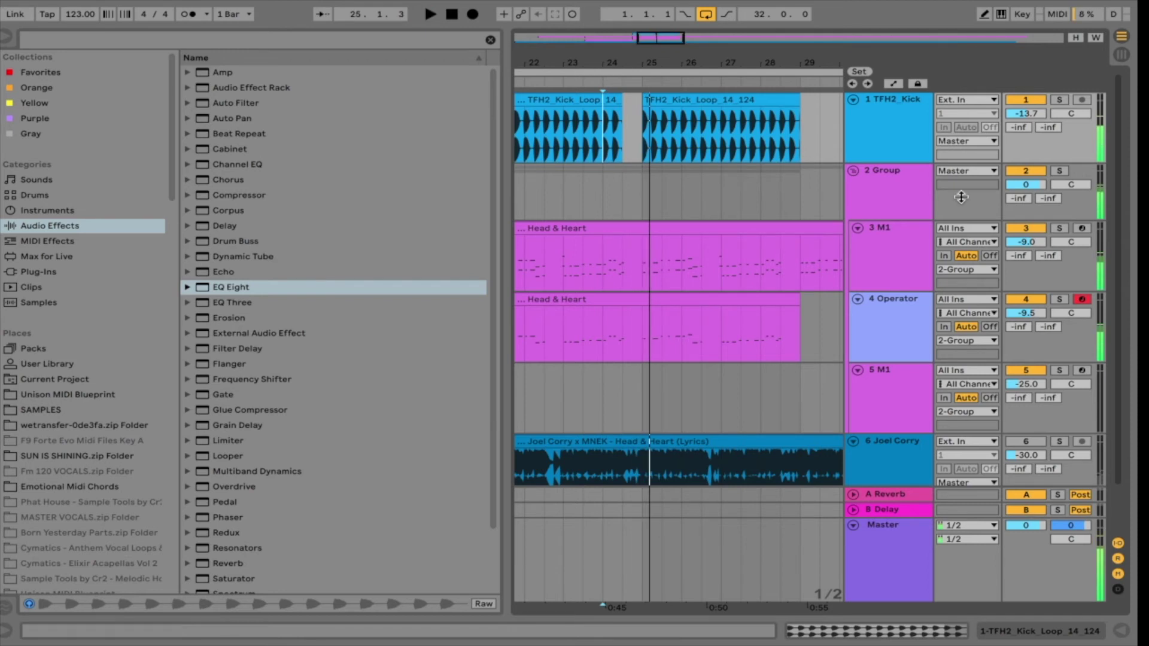
Insert an audio track below the kick track and open the Clap Loops folder of the Tech-Funk House 2 pack
{"action": "right_click", "coordinate": [874, 148]}
{"action": "left_click", "coordinate": [904, 264]}
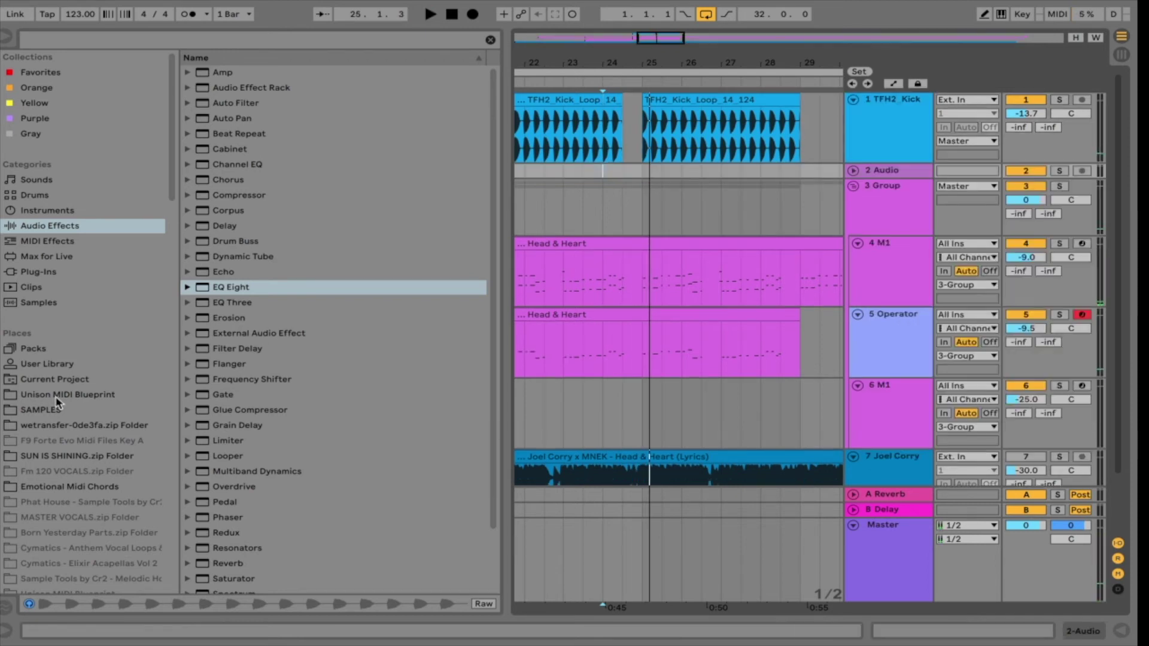
{"action": "left_click", "coordinate": [53, 409]}
{"action": "left_click", "coordinate": [209, 211]}
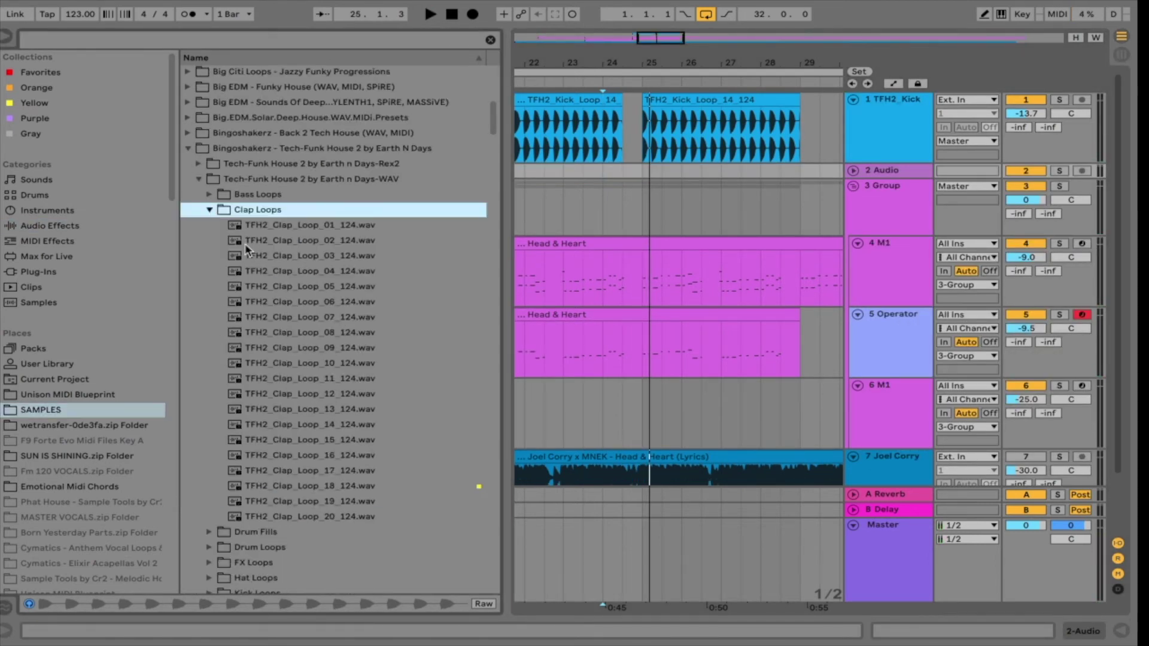
Audition TFH2_Clap_Loop_10_124, place it on the new audio track at bar 25 and unfold that track
{"action": "left_click", "coordinate": [308, 364]}
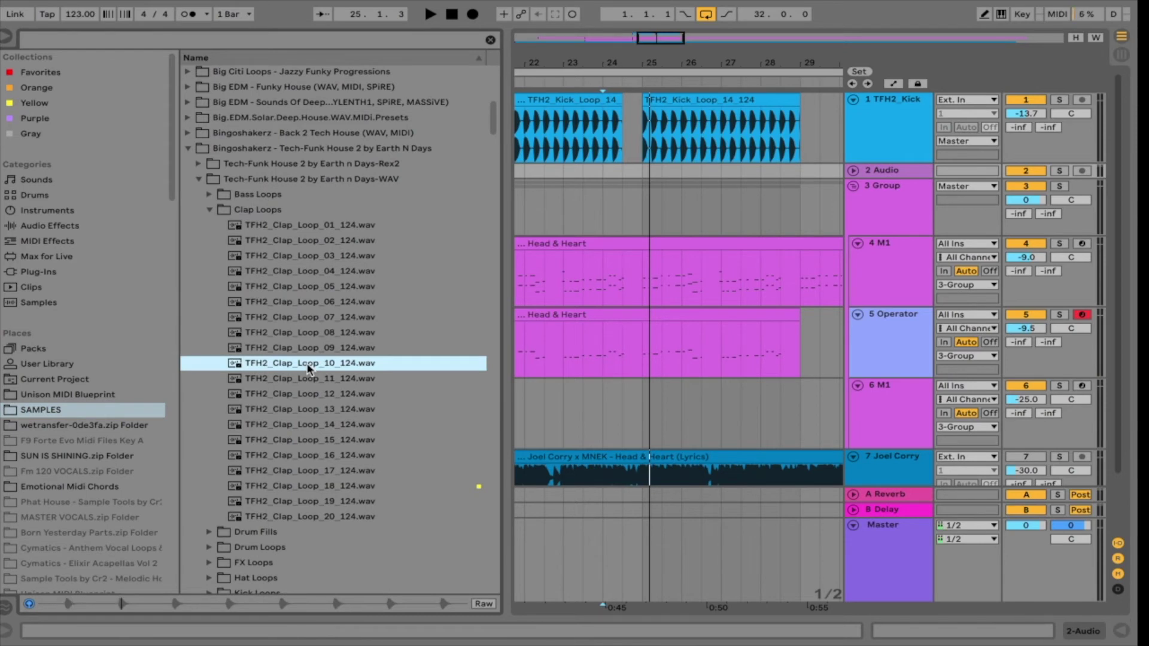
{"action": "key", "text": "XF86AudioLowerVolume"}
{"action": "key", "text": "XF86AudioLowerVolume"}
{"action": "key", "text": "XF86AudioLowerVolume"}
{"action": "left_click_drag", "start_coordinate": [309, 366], "coordinate": [650, 174]}
{"action": "left_click", "coordinate": [853, 172]}
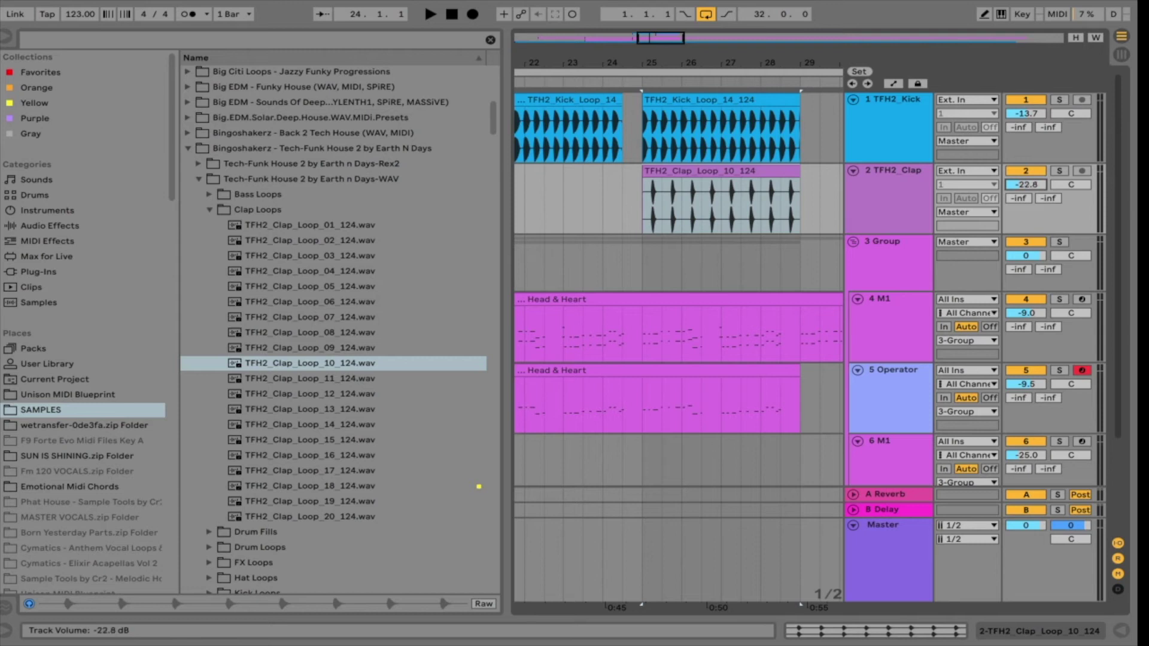
Set the clap track's volume to -19.0 dB while playing the claps with the mix from bar 25
{"action": "key", "text": "space"}
{"action": "left_click_drag", "start_coordinate": [1026, 185], "coordinate": [1026, 177]}
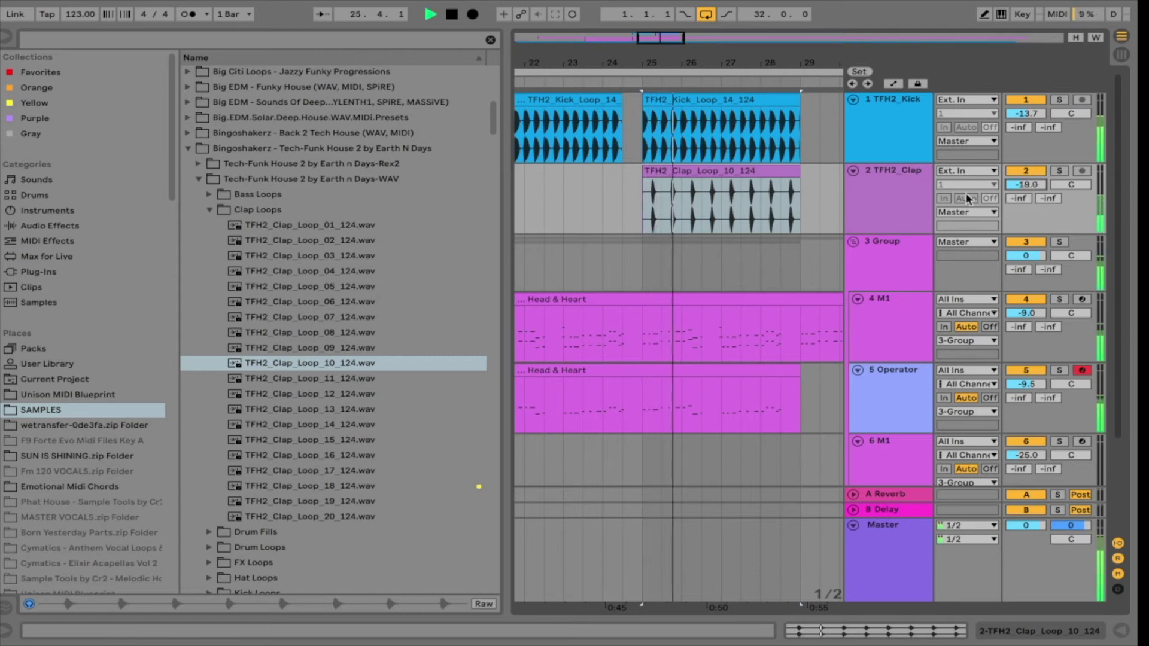
{"action": "left_click", "coordinate": [885, 219]}
{"action": "key", "text": "space"}
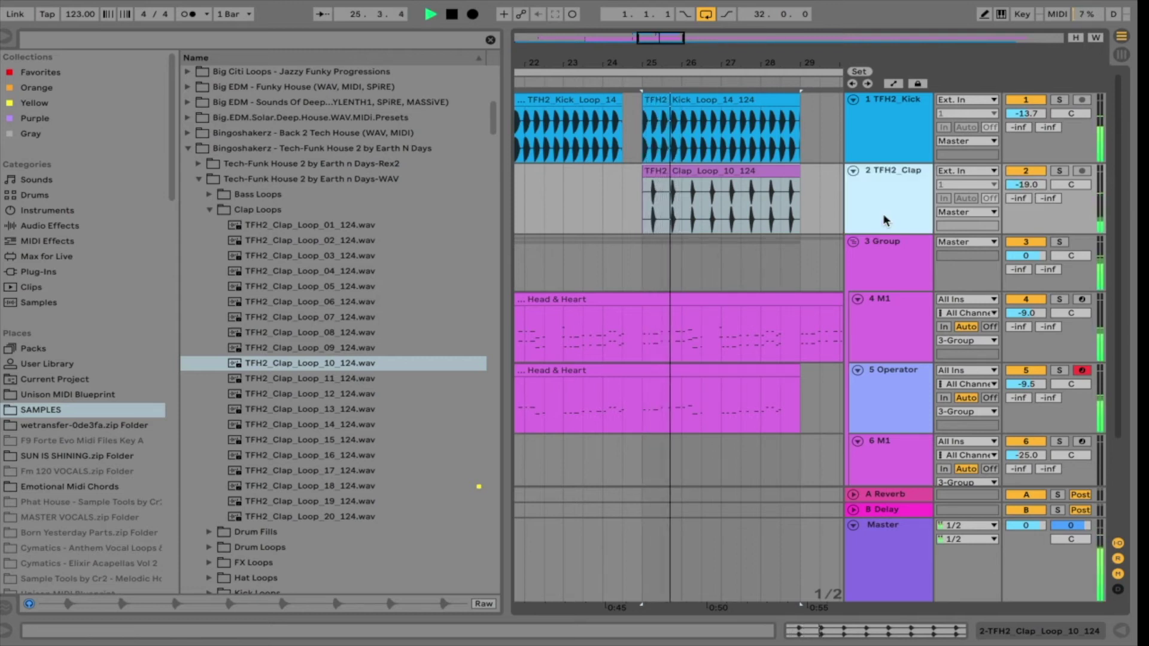
{"action": "key", "text": "space"}
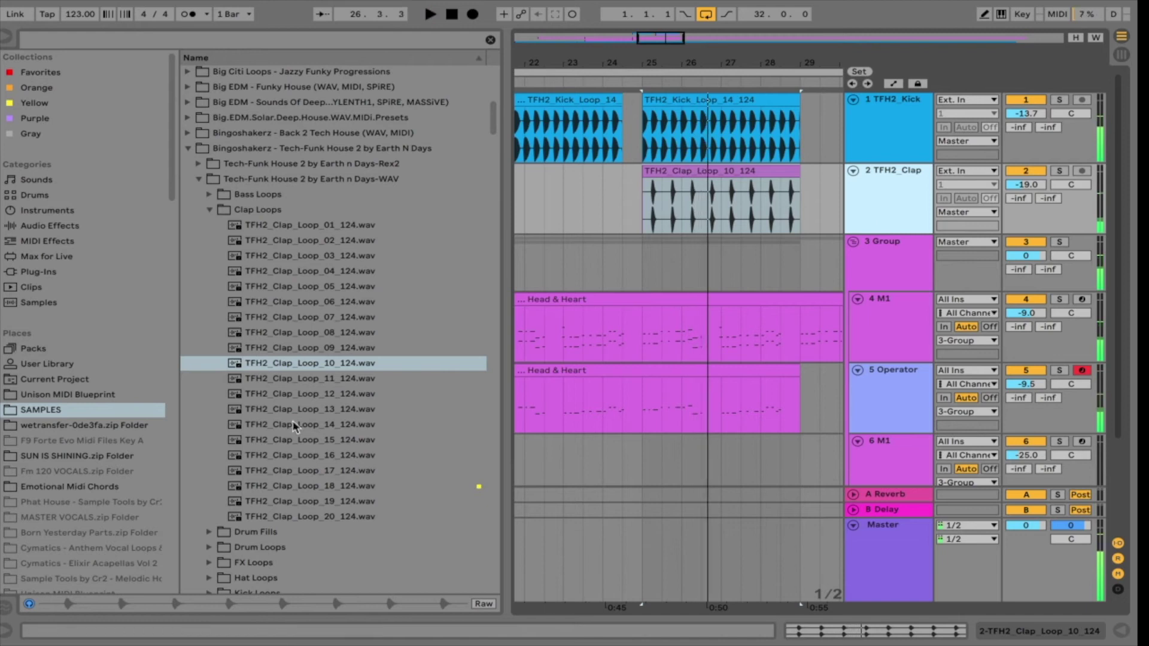
Replace the clap loop at bar 25 with TFH2_Clap_Loop_18_124 and play it with the mix
{"action": "left_click", "coordinate": [242, 458]}
{"action": "key", "text": "Down"}
{"action": "key", "text": "Down"}
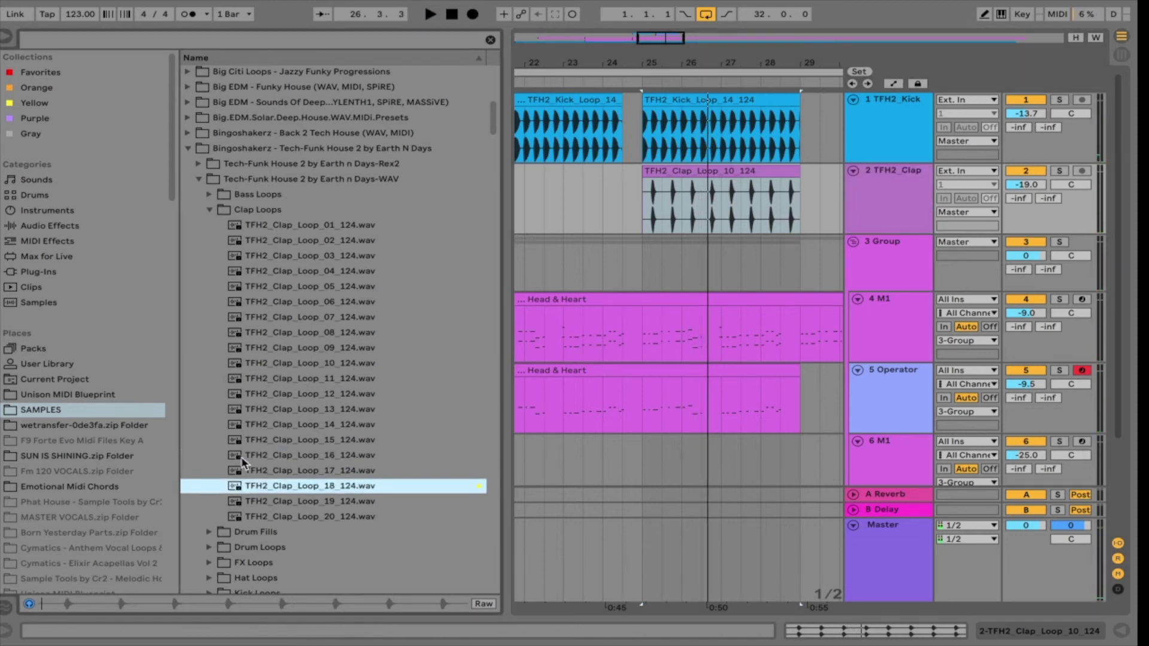
{"action": "left_click_drag", "start_coordinate": [289, 489], "coordinate": [653, 199]}
{"action": "key", "text": "space"}
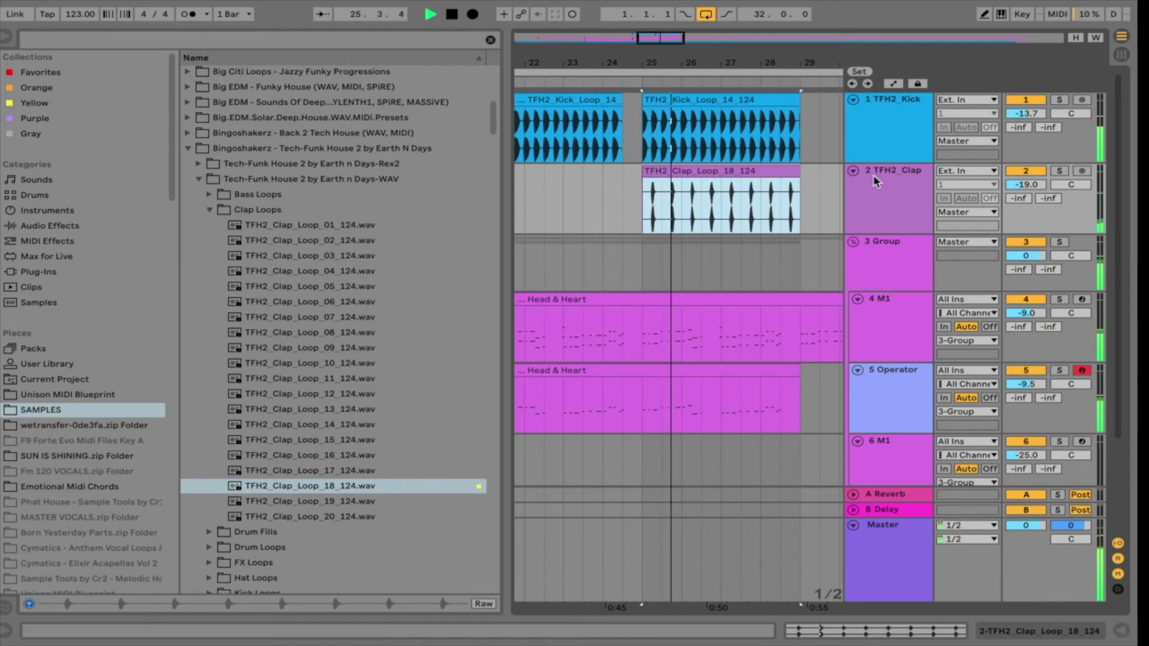
{"action": "key", "text": "space"}
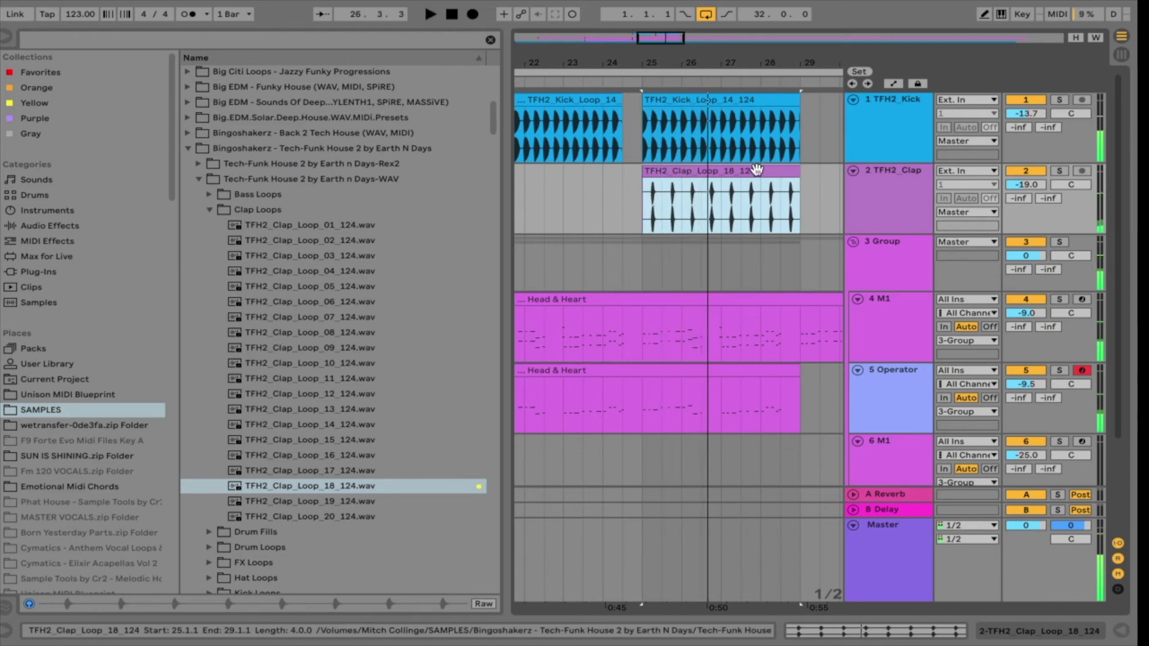
Set the arrangement loop to the clap clip, bars 25 to 29, and insert an audio track below the clap track
{"action": "right_click", "coordinate": [758, 169]}
{"action": "left_click", "coordinate": [796, 409]}
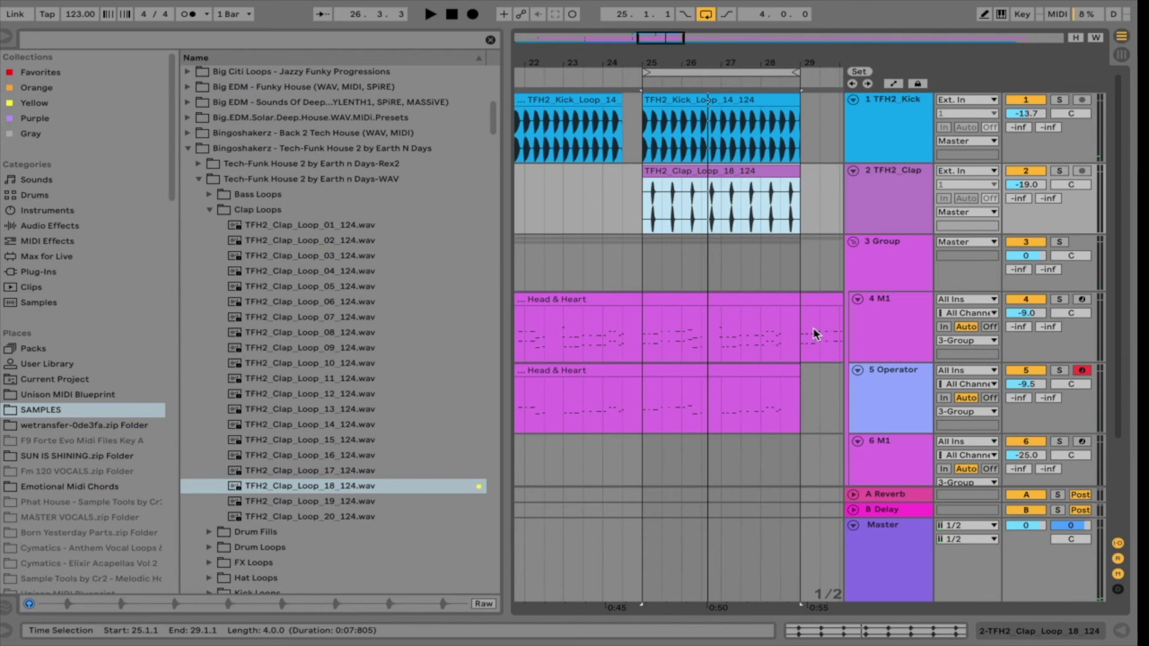
{"action": "left_click", "coordinate": [856, 212]}
{"action": "right_click", "coordinate": [879, 210]}
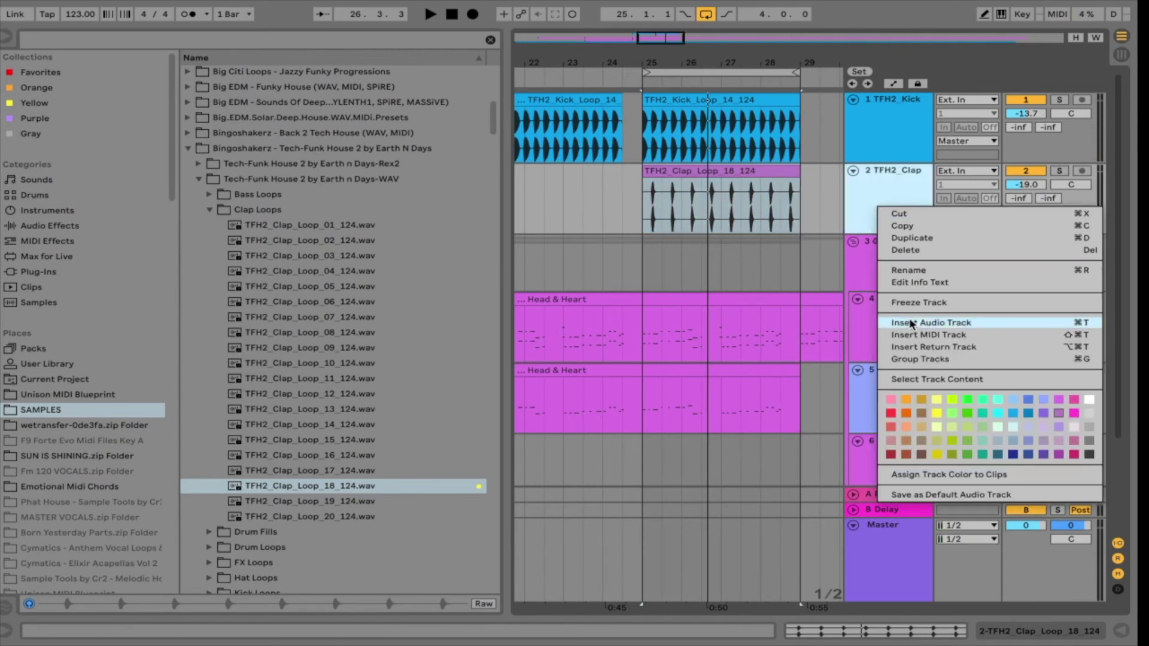
{"action": "left_click", "coordinate": [910, 324]}
Solo the Joel Corry reference track, play it and delete its EQ Eight
{"action": "scroll", "coordinate": [1047, 402], "scroll_direction": "down", "scroll_amount": 3}
{"action": "left_click", "coordinate": [1058, 388]}
{"action": "key", "text": "space"}
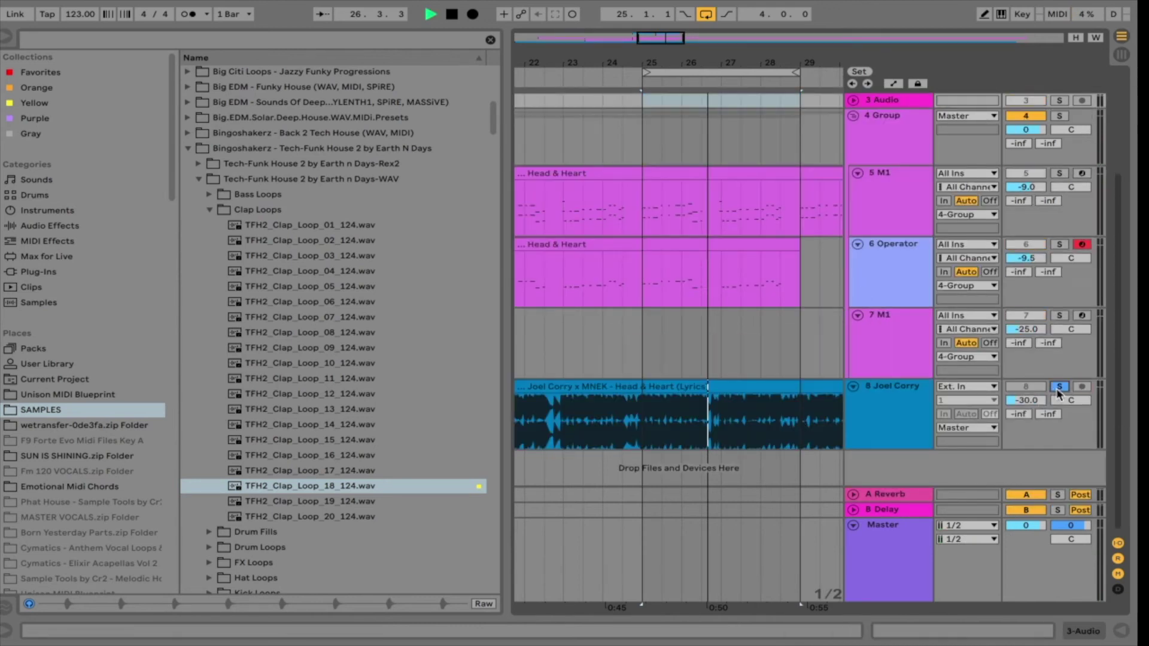
{"action": "double_click", "coordinate": [871, 392]}
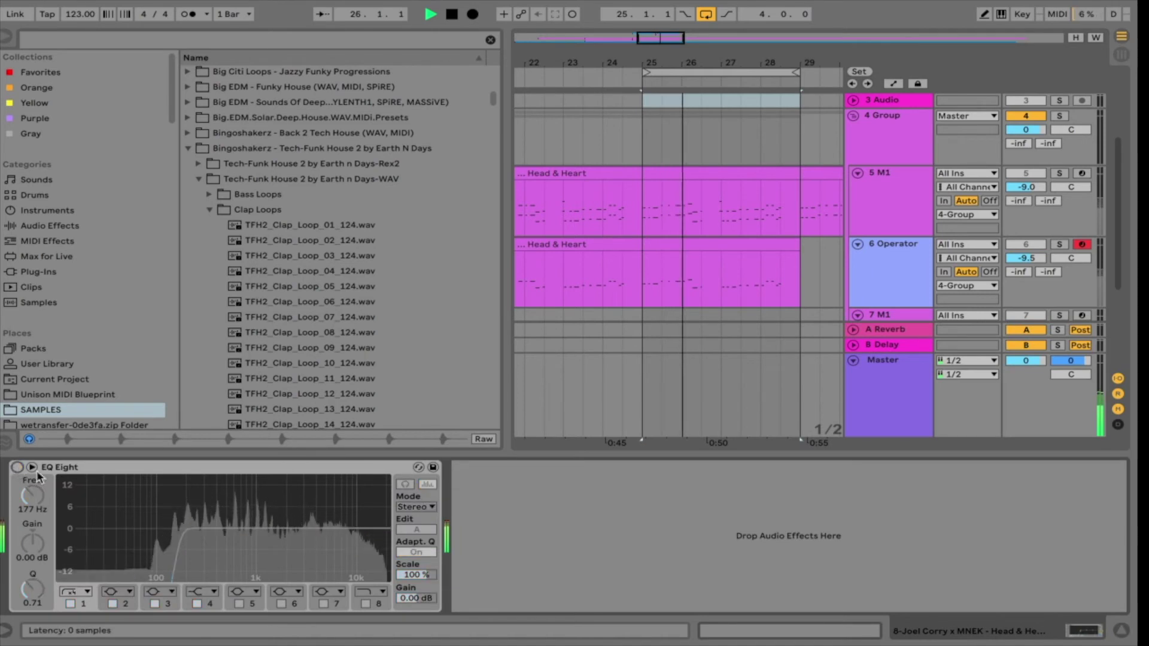
{"action": "left_click", "coordinate": [290, 467]}
{"action": "key", "text": "Delete"}
{"action": "key", "text": "XF86AudioRaiseVolume"}
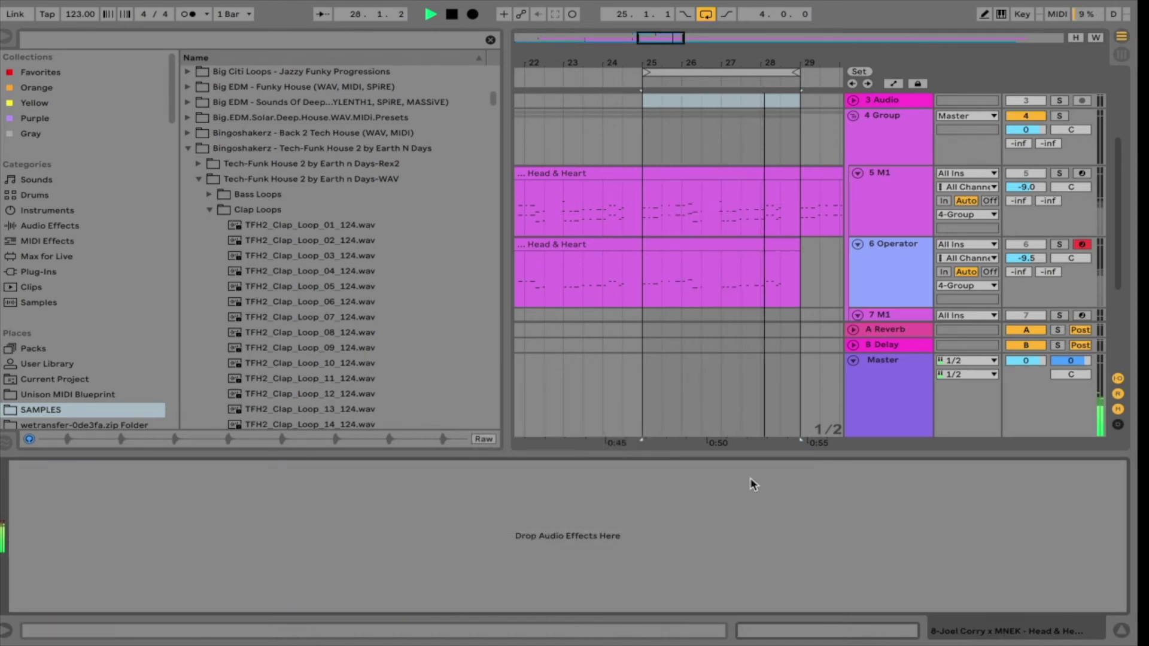
Shrink the device view and set the reference track's volume to -20.6 dB while listening to it
{"action": "left_click_drag", "start_coordinate": [735, 455], "coordinate": [736, 604]}
{"action": "scroll", "coordinate": [941, 229], "scroll_direction": "up", "scroll_amount": 5}
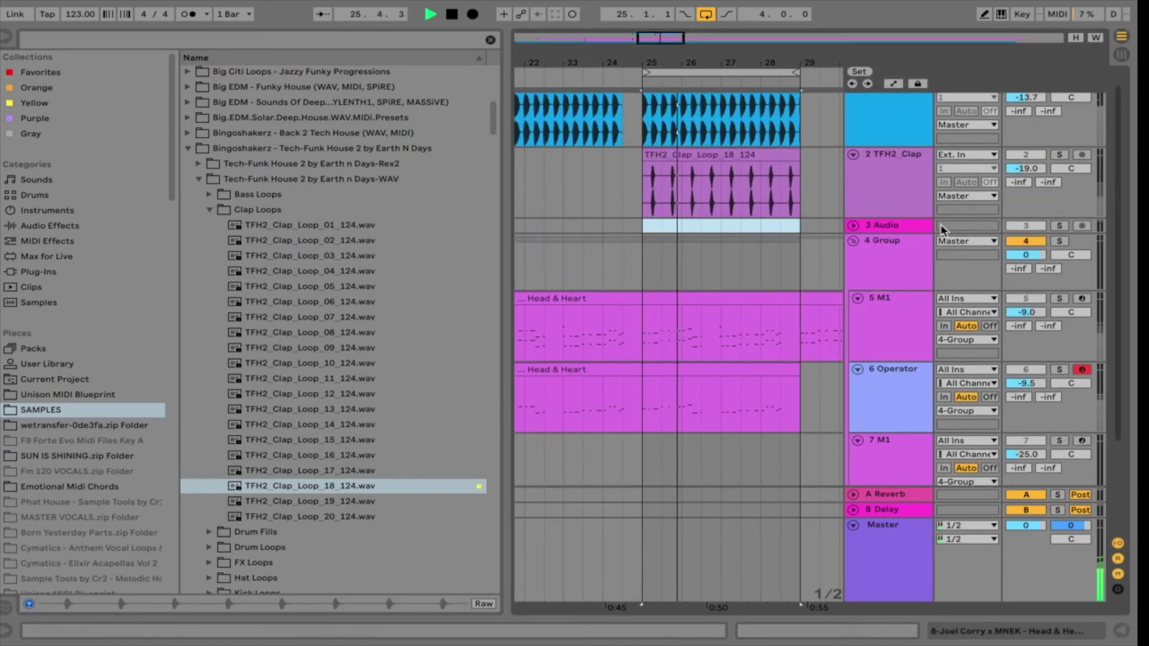
{"action": "scroll", "coordinate": [941, 229], "scroll_direction": "down", "scroll_amount": 4}
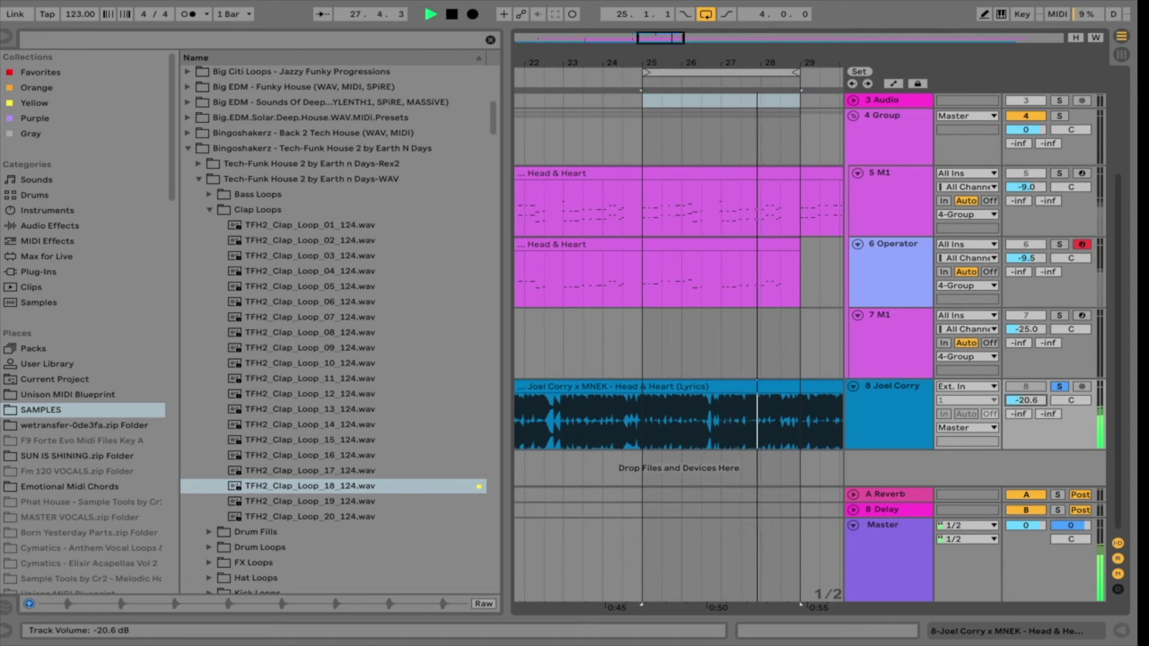
{"action": "key", "text": "space"}
Collapse the Clap Loops folder and search the sample library for "shaker loop"
{"action": "scroll", "coordinate": [343, 461], "scroll_direction": "down", "scroll_amount": 2}
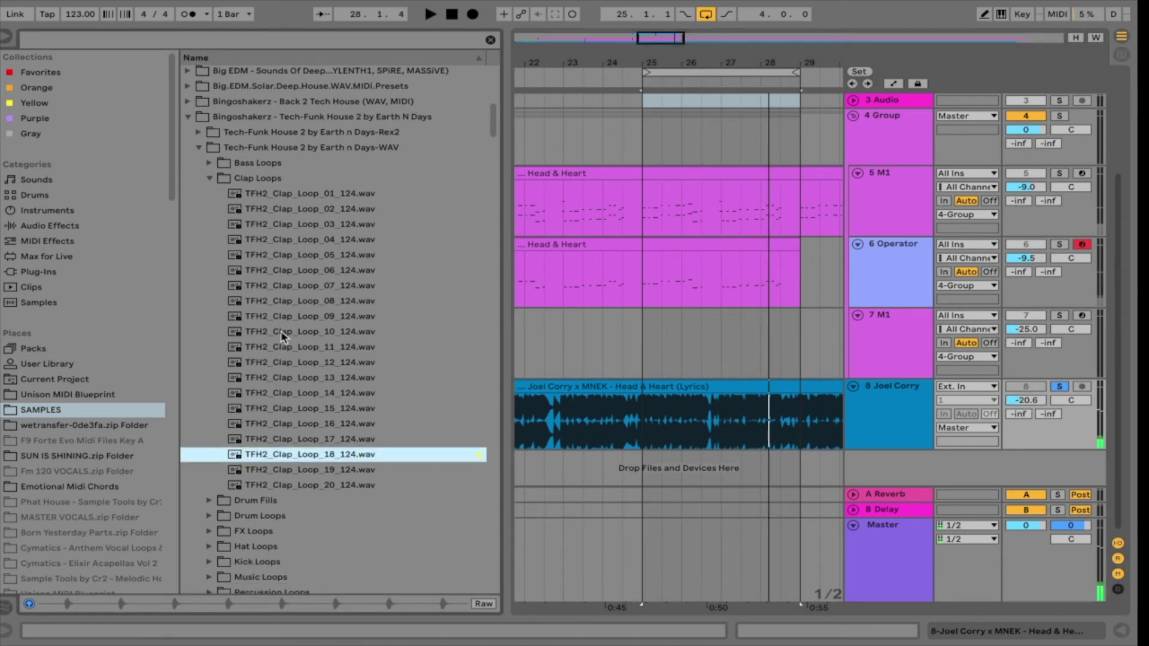
{"action": "left_click", "coordinate": [210, 178]}
{"action": "scroll", "coordinate": [277, 320], "scroll_direction": "down", "scroll_amount": 10}
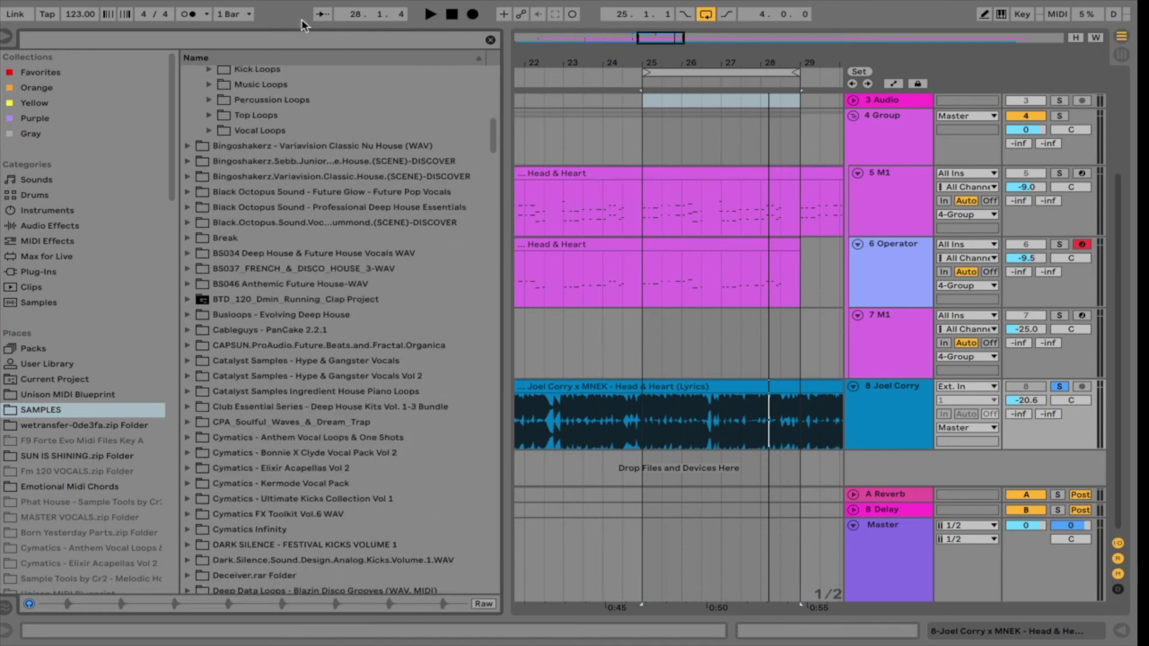
{"action": "type", "text": "shaer"}
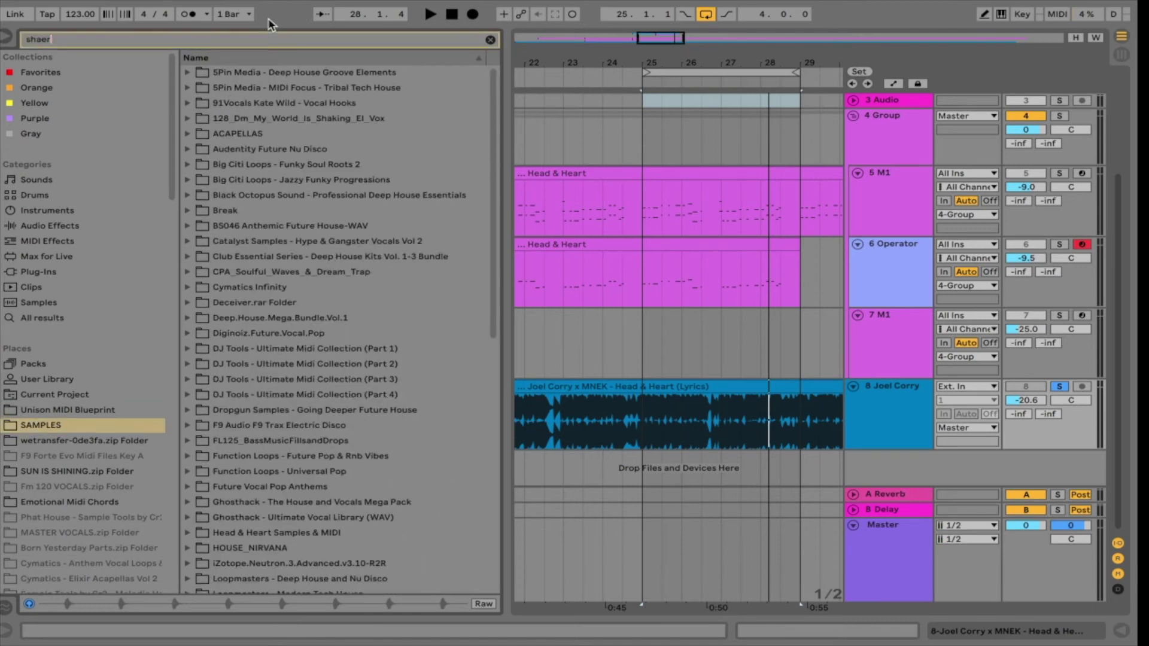
{"action": "key", "text": "BackSpace"}
{"action": "key", "text": "BackSpace"}
{"action": "type", "text": "ke"}
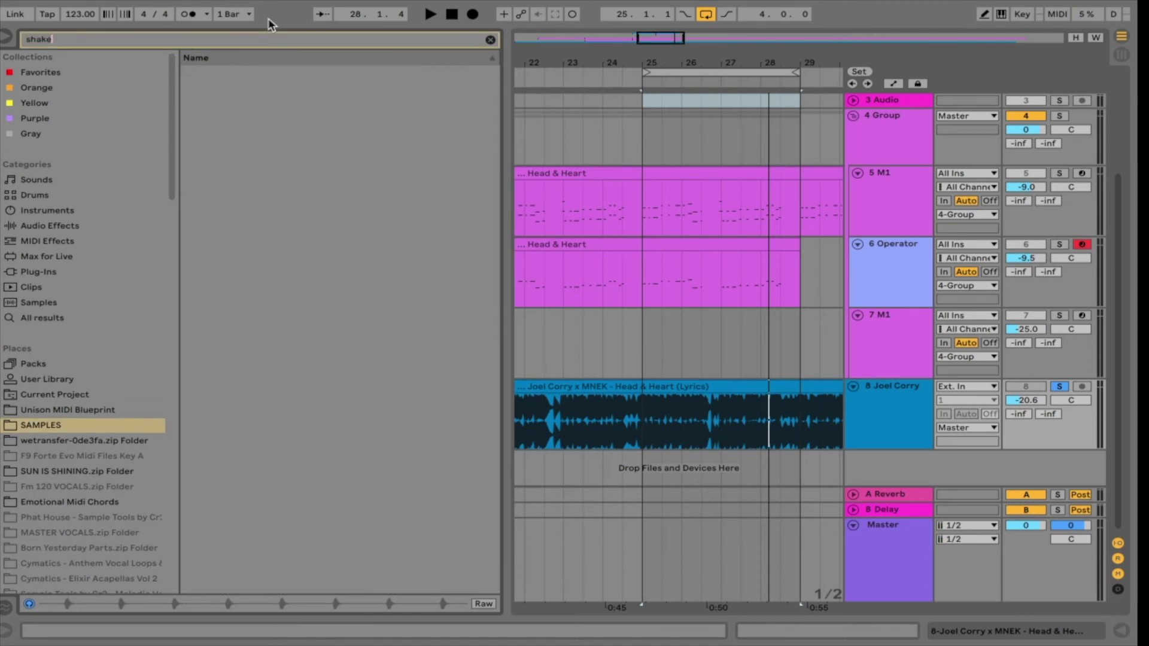
{"action": "type", "text": "r loop"}
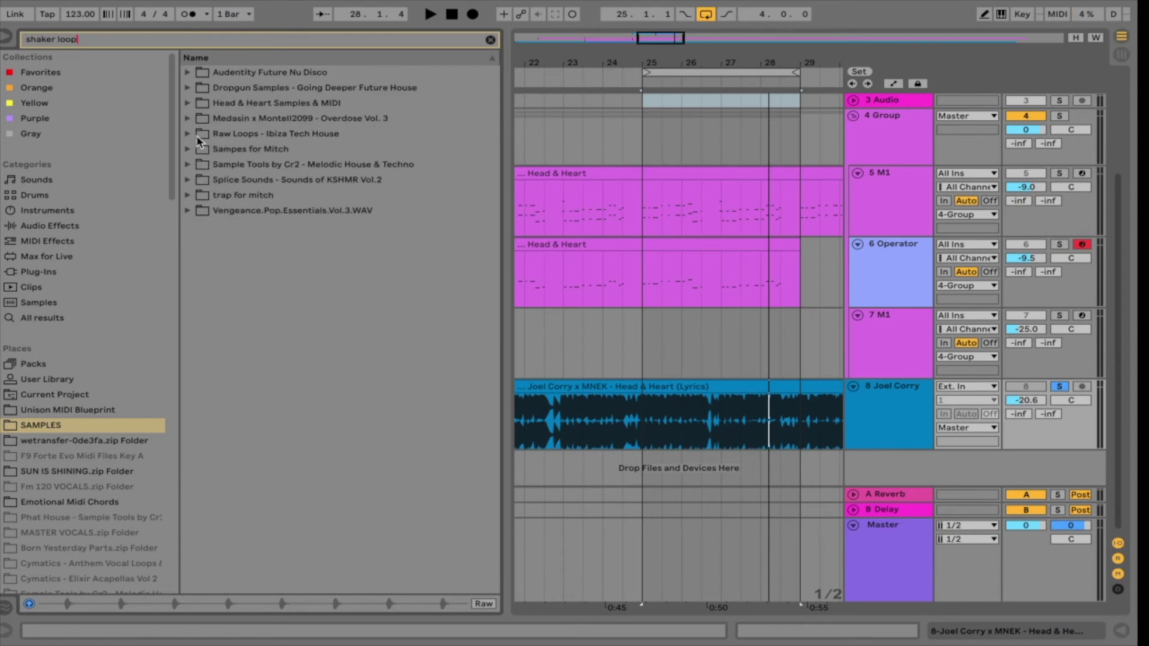
Place Shaker Loop (123 BPM) from the Head & Heart Drum Samples folder on the new audio track at bar 25 and unfold that track
{"action": "left_click", "coordinate": [188, 103]}
{"action": "key", "text": "Down"}
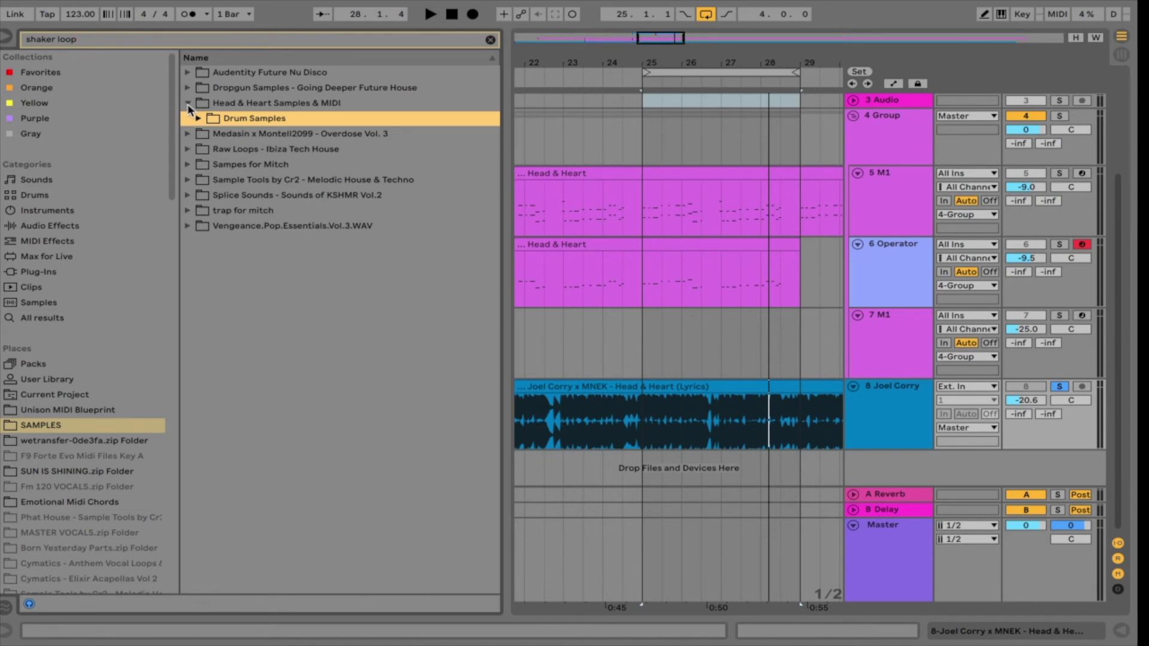
{"action": "key", "text": "Right"}
{"action": "key", "text": "Down"}
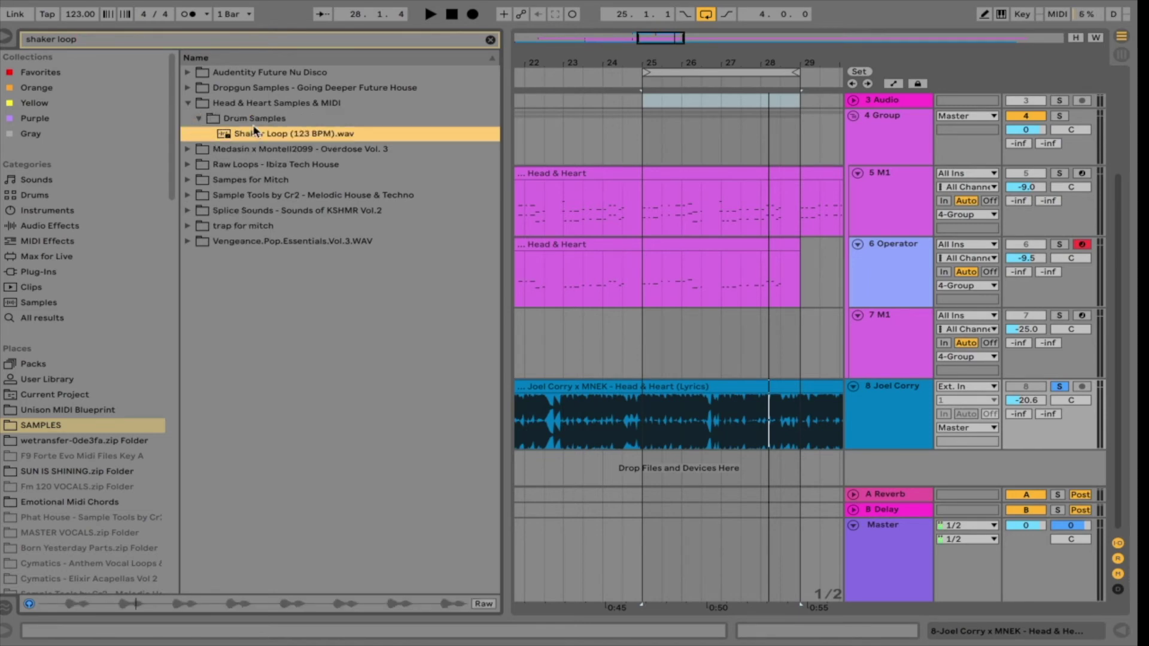
{"action": "left_click_drag", "start_coordinate": [701, 137], "coordinate": [648, 160]}
{"action": "left_click", "coordinate": [853, 161]}
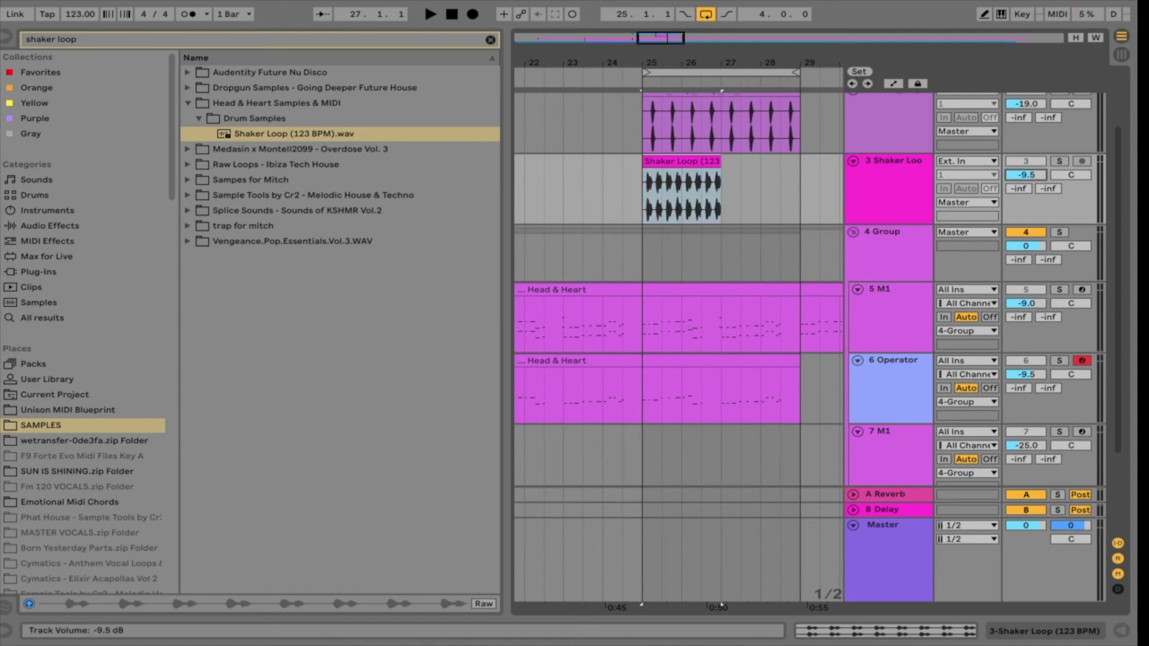
Extend the shaker loop to bar 29, set its track volume to -20.0 dB and play it unsoloed with the mix
{"action": "left_click_drag", "start_coordinate": [1026, 175], "coordinate": [1026, 171]}
{"action": "key", "text": "space"}
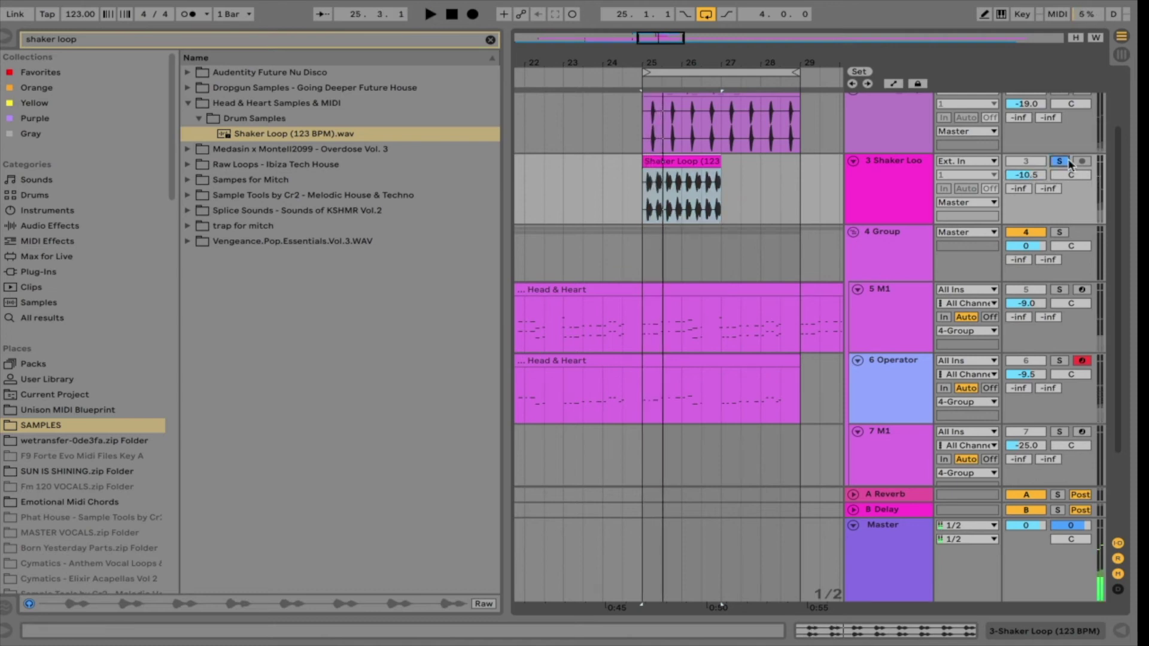
{"action": "left_click", "coordinate": [1060, 162]}
{"action": "left_click_drag", "start_coordinate": [714, 168], "coordinate": [801, 165]}
{"action": "key", "text": "space"}
{"action": "key", "text": "ctrl+z"}
{"action": "left_click_drag", "start_coordinate": [1038, 177], "coordinate": [1038, 210]}
{"action": "key", "text": "space"}
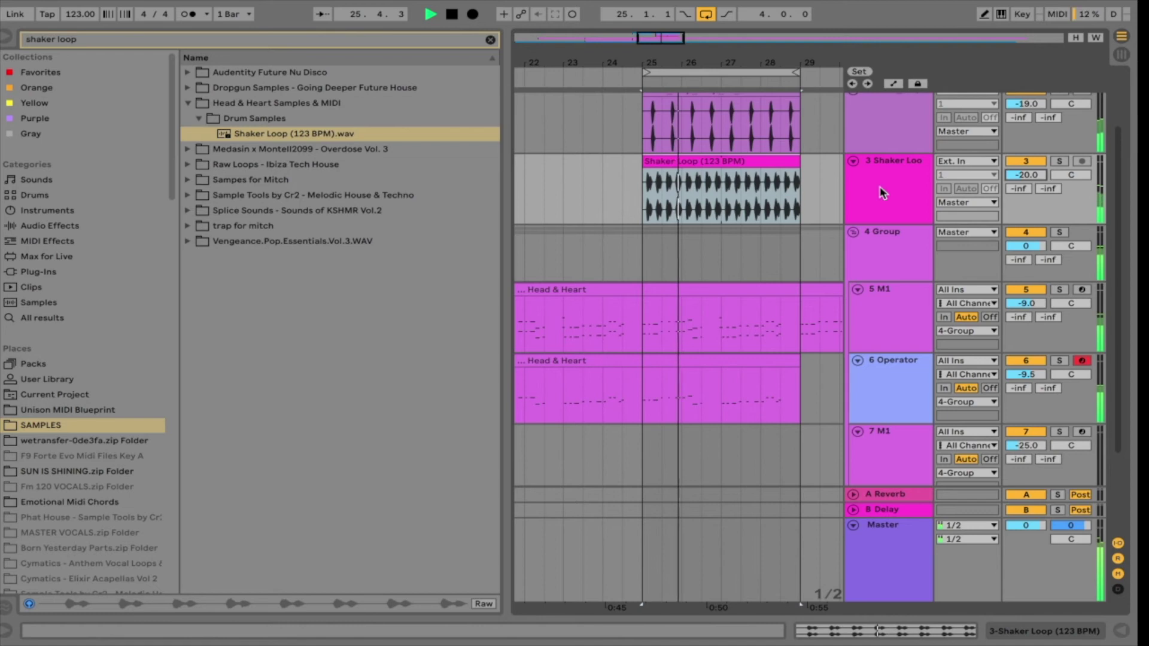
{"action": "scroll", "coordinate": [881, 189], "scroll_direction": "up", "scroll_amount": 3}
{"action": "left_click", "coordinate": [881, 191]}
{"action": "key", "text": "space"}
Clear the sample search and return to the Drum Samples folder of Head & Heart Samples & MIDI
{"action": "left_click", "coordinate": [283, 146]}
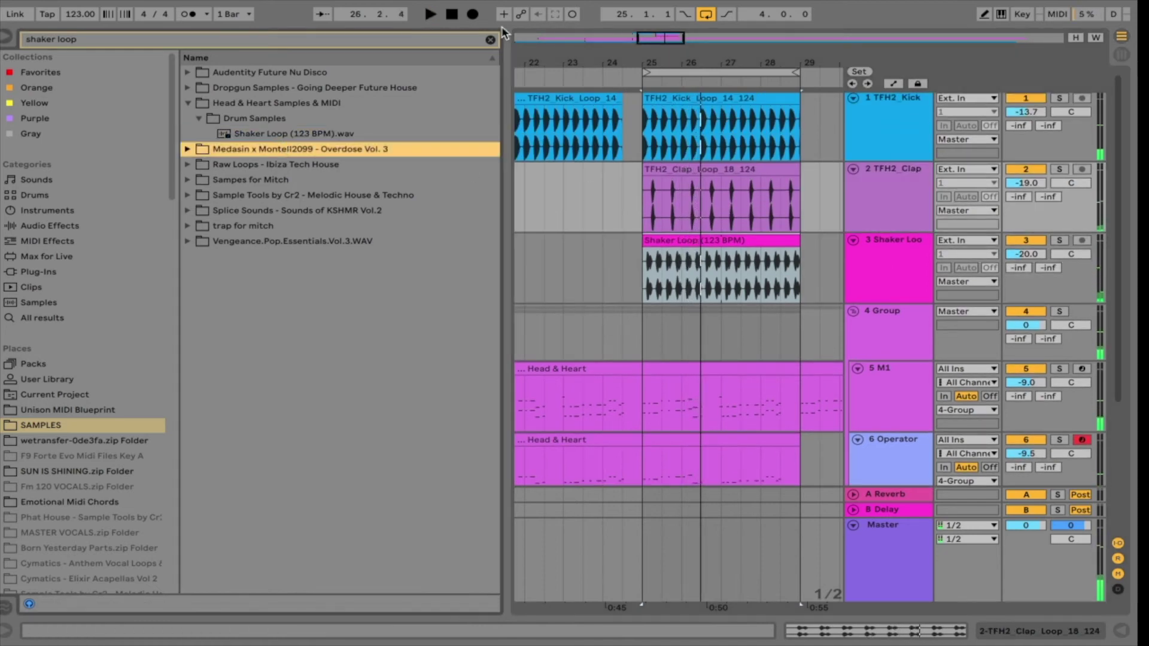
{"action": "left_click", "coordinate": [490, 39]}
{"action": "scroll", "coordinate": [294, 169], "scroll_direction": "down", "scroll_amount": 15}
{"action": "scroll", "coordinate": [293, 167], "scroll_direction": "up", "scroll_amount": 20}
{"action": "scroll", "coordinate": [293, 170], "scroll_direction": "up", "scroll_amount": 5}
{"action": "scroll", "coordinate": [293, 170], "scroll_direction": "down", "scroll_amount": 15}
{"action": "scroll", "coordinate": [292, 163], "scroll_direction": "down", "scroll_amount": 5}
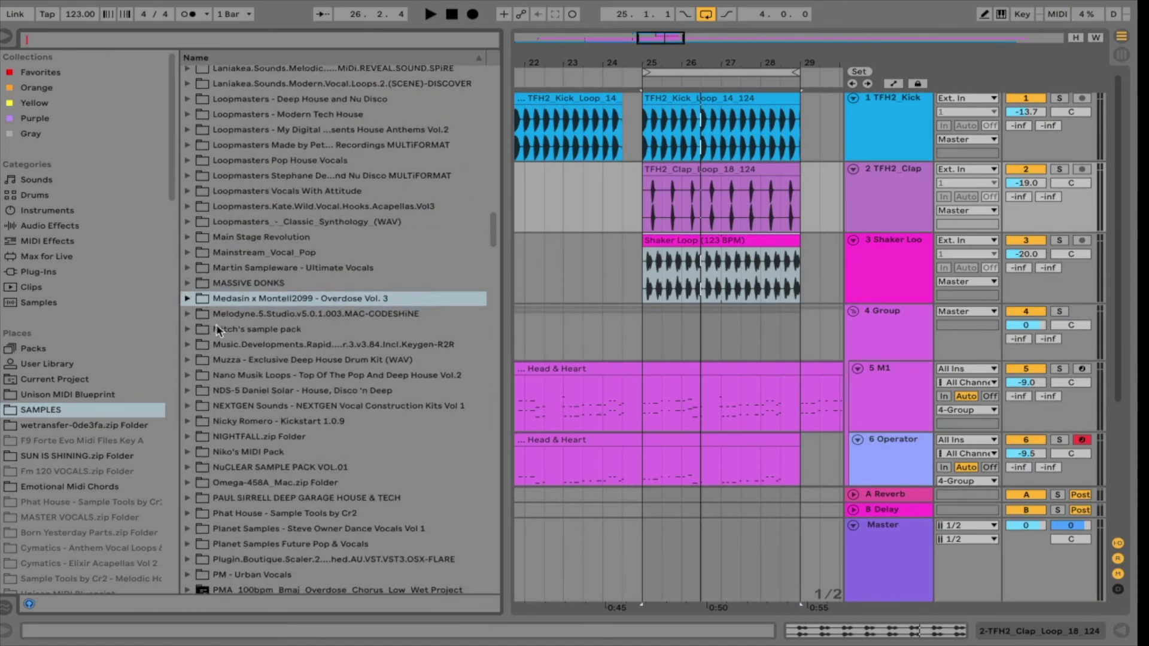
{"action": "scroll", "coordinate": [207, 287], "scroll_direction": "up", "scroll_amount": 5}
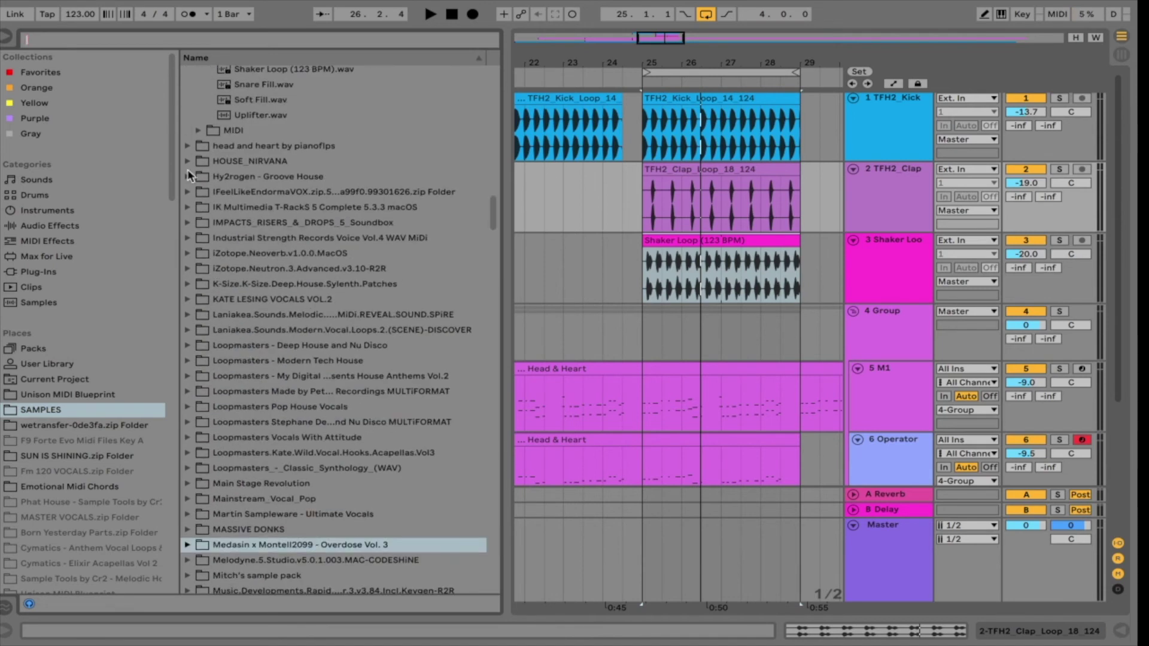
{"action": "scroll", "coordinate": [188, 172], "scroll_direction": "up", "scroll_amount": 2}
Audition the Shaker Loop, Snare Fill, Soft Fill and Kick samples in the Drum Samples folder
{"action": "left_click", "coordinate": [263, 141]}
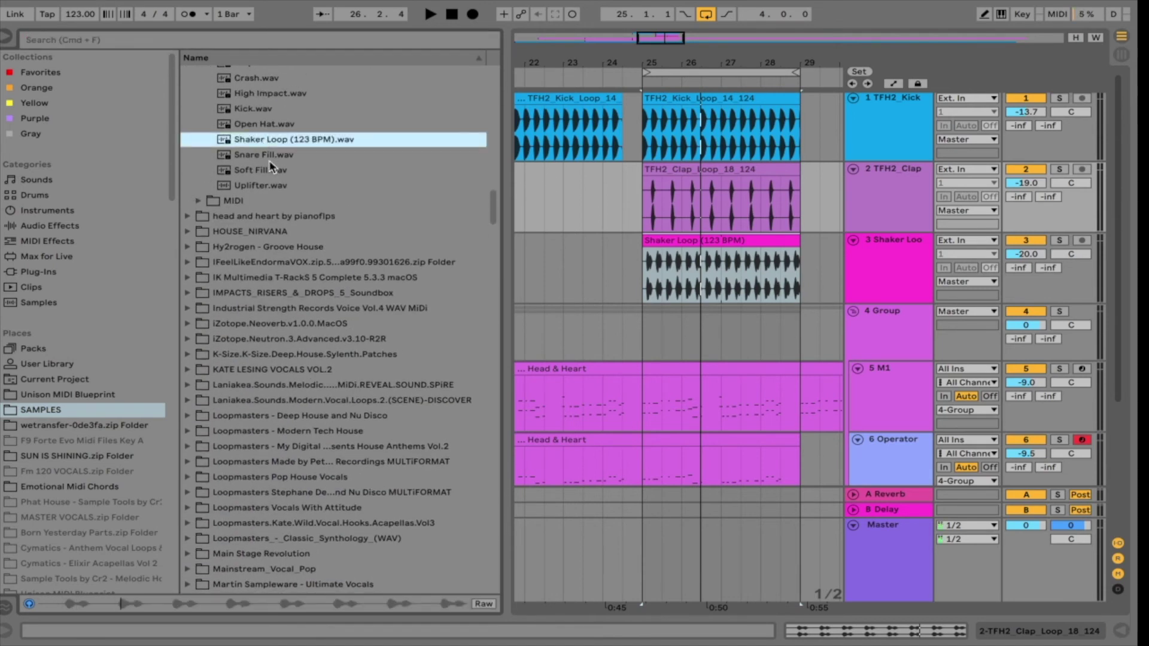
{"action": "left_click", "coordinate": [270, 159]}
{"action": "left_click", "coordinate": [262, 174]}
{"action": "scroll", "coordinate": [259, 174], "scroll_direction": "up", "scroll_amount": 3}
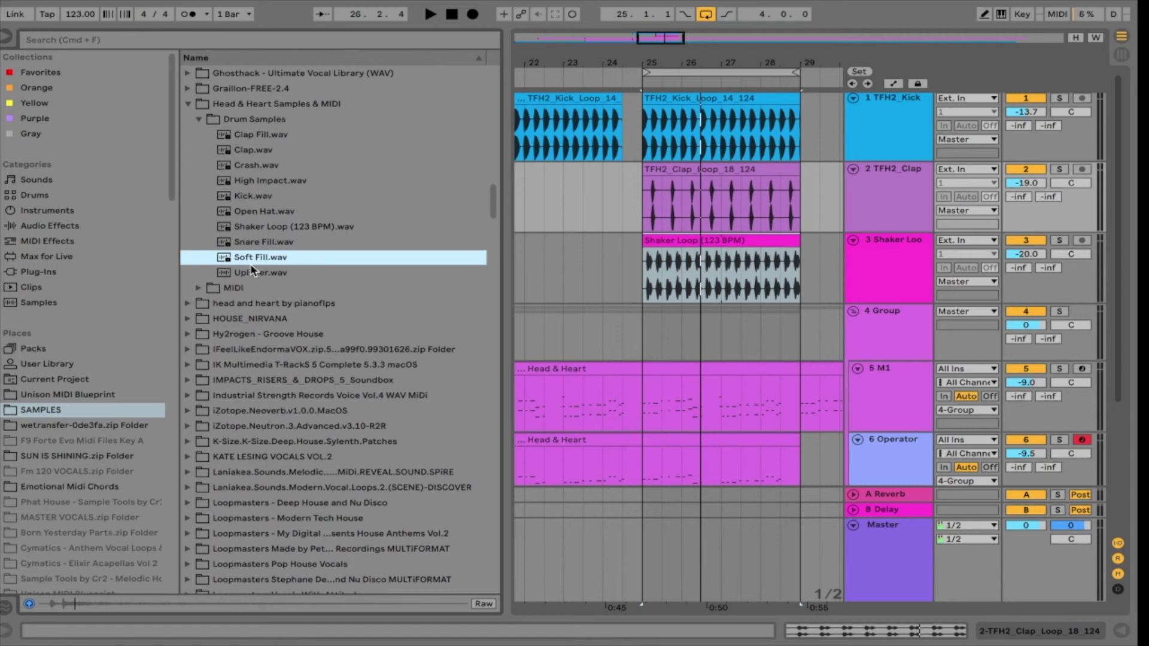
{"action": "left_click", "coordinate": [248, 198]}
{"action": "left_click", "coordinate": [249, 185]}
{"action": "left_click", "coordinate": [253, 200]}
Listen to the drums from bar 25 and delete the TFH2_Kick_Loop_14_124 clip at bar 25
{"action": "key", "text": "space"}
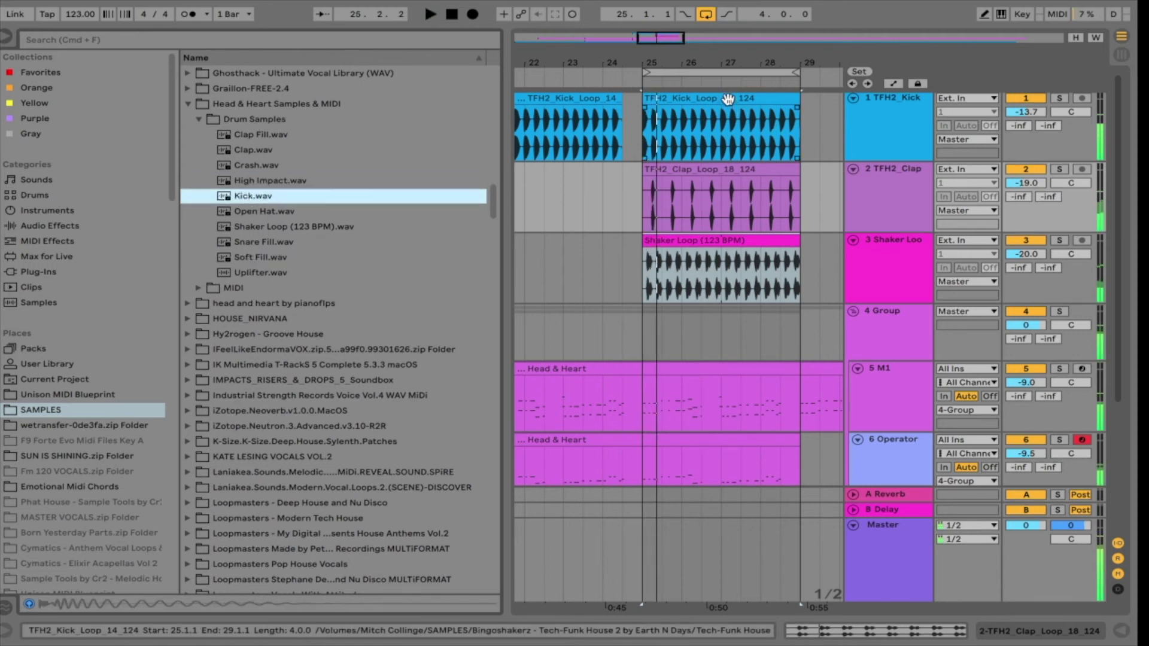
{"action": "key", "text": "space"}
{"action": "left_click", "coordinate": [729, 97]}
{"action": "key", "text": "Delete"}
{"action": "scroll", "coordinate": [719, 125], "scroll_direction": "right", "scroll_amount": 3}
Place Kick.wav on all four beats of bar 25 on the kick track and consolidate the bar into one clip
{"action": "left_click_drag", "start_coordinate": [257, 196], "coordinate": [566, 114]}
{"action": "key", "text": "space"}
{"action": "key", "text": "space"}
{"action": "left_click_drag", "start_coordinate": [661, 42], "coordinate": [656, 82]}
{"action": "left_click_drag", "start_coordinate": [726, 102], "coordinate": [723, 140]}
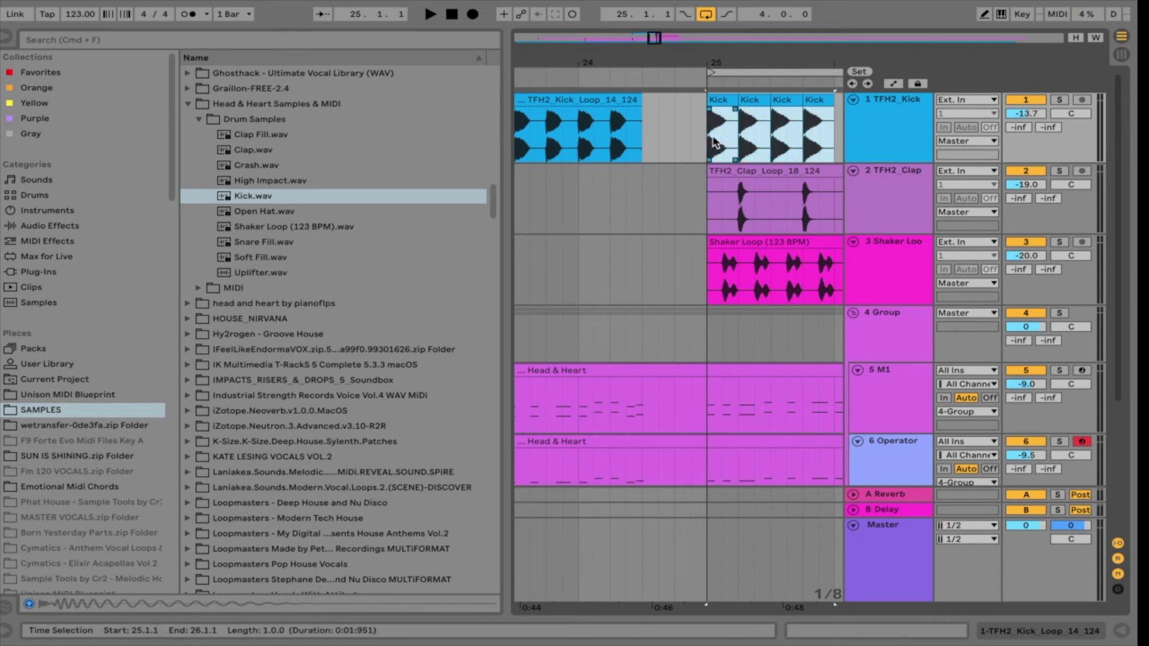
{"action": "key", "text": "super+j"}
Delete the remaining kick loop clip that starts at bar 21
{"action": "left_click_drag", "start_coordinate": [654, 37], "coordinate": [655, 8]}
{"action": "left_click", "coordinate": [623, 114]}
{"action": "key", "text": "Delete"}
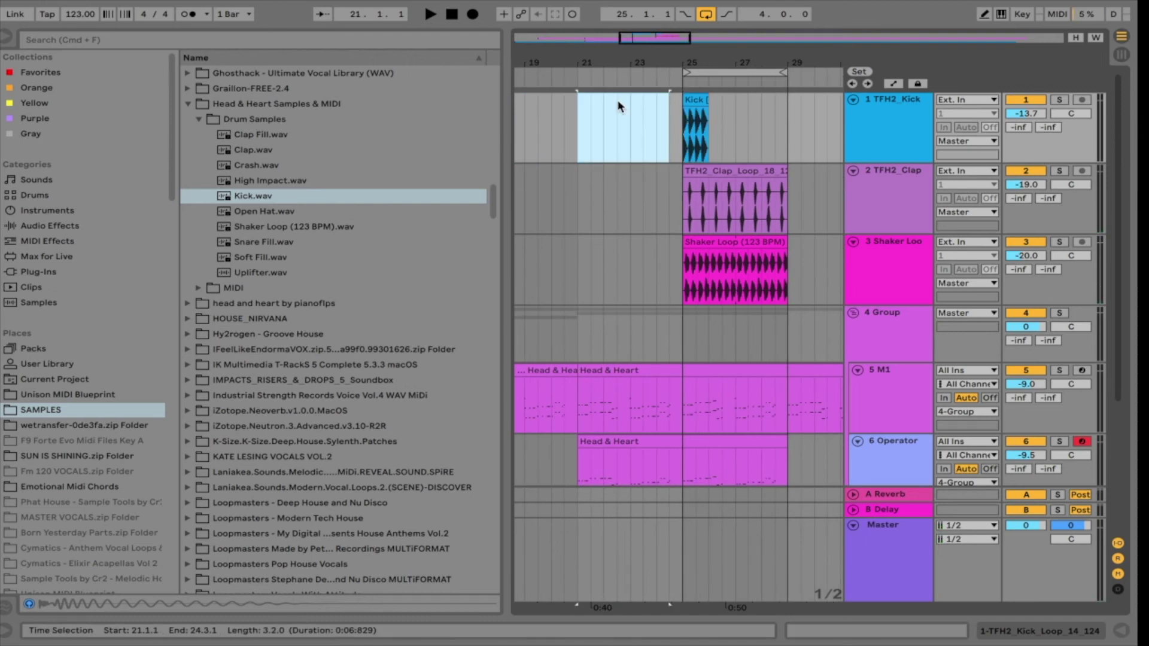
Extend the consolidated kick clip to bar 29 and play it with the mix
{"action": "double_click", "coordinate": [704, 107]}
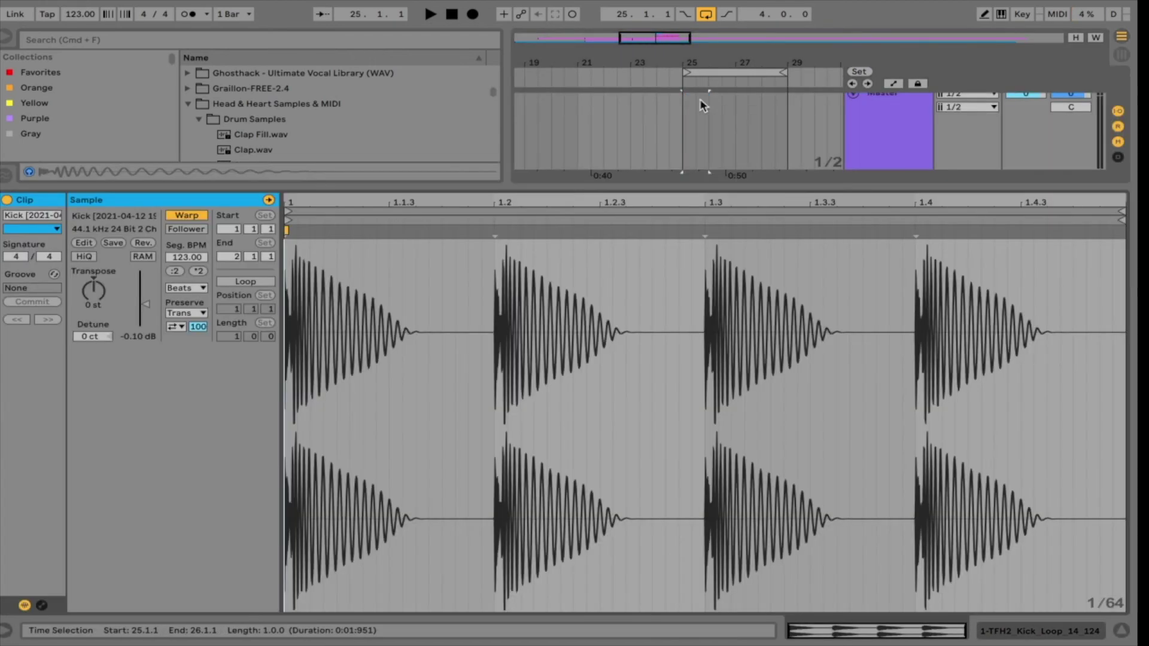
{"action": "left_click", "coordinate": [611, 184]}
{"action": "left_click_drag", "start_coordinate": [705, 99], "coordinate": [771, 99]}
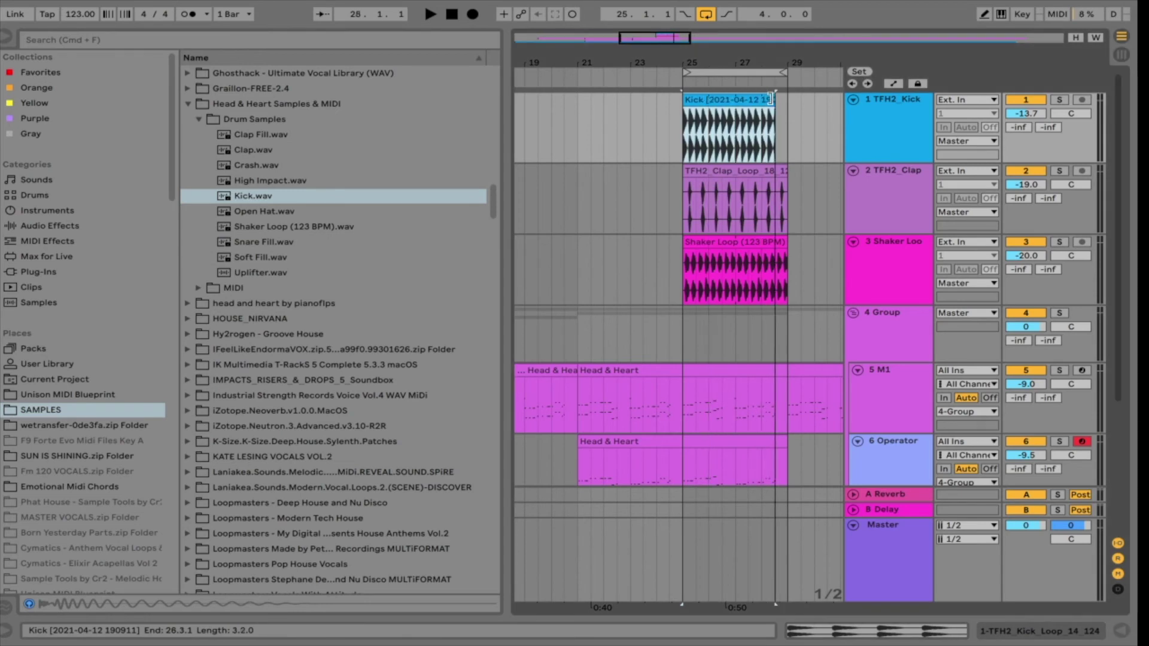
{"action": "key", "text": "space"}
{"action": "key", "text": "space"}
Replace the clap loop with Clap.wav in bar 25 and set the clap track's volume to -17.8 dB
{"action": "left_click", "coordinate": [751, 170]}
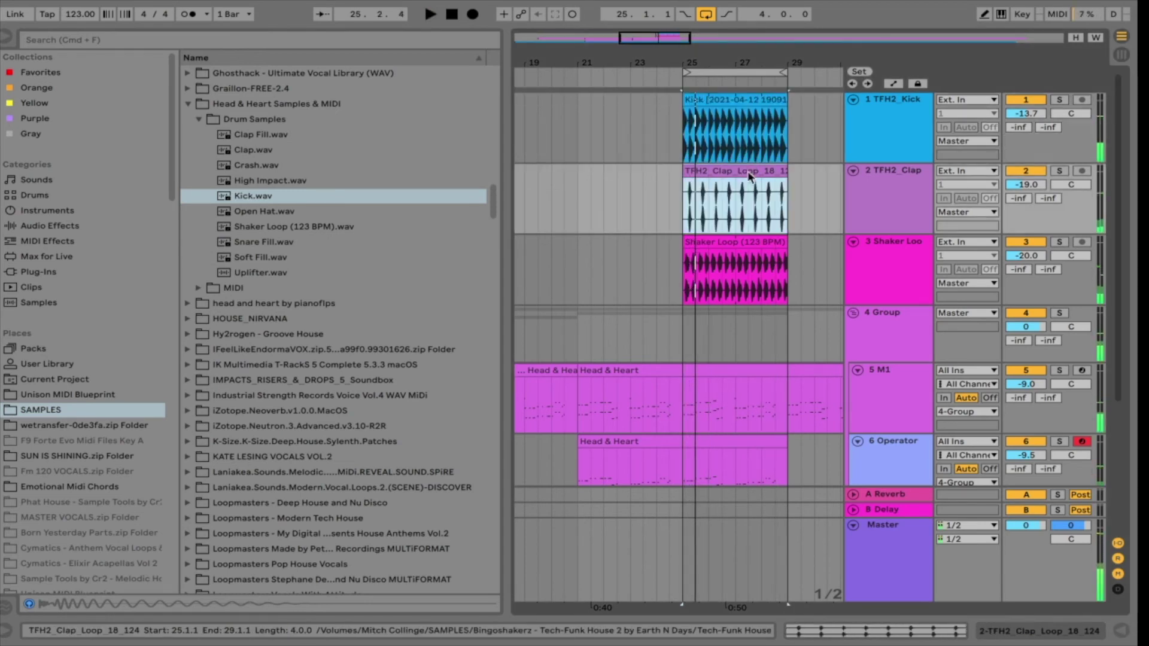
{"action": "key", "text": "Delete"}
{"action": "left_click", "coordinate": [256, 154]}
{"action": "left_click_drag", "start_coordinate": [641, 147], "coordinate": [696, 185]}
Position claps on beats 2 and 4 of bar 25 and consolidate the bar into one clip
{"action": "left_click_drag", "start_coordinate": [642, 44], "coordinate": [658, 133]}
{"action": "left_click_drag", "start_coordinate": [716, 174], "coordinate": [673, 176]}
{"action": "left_click_drag", "start_coordinate": [673, 175], "coordinate": [608, 193]}
{"action": "key", "text": "super+j"}
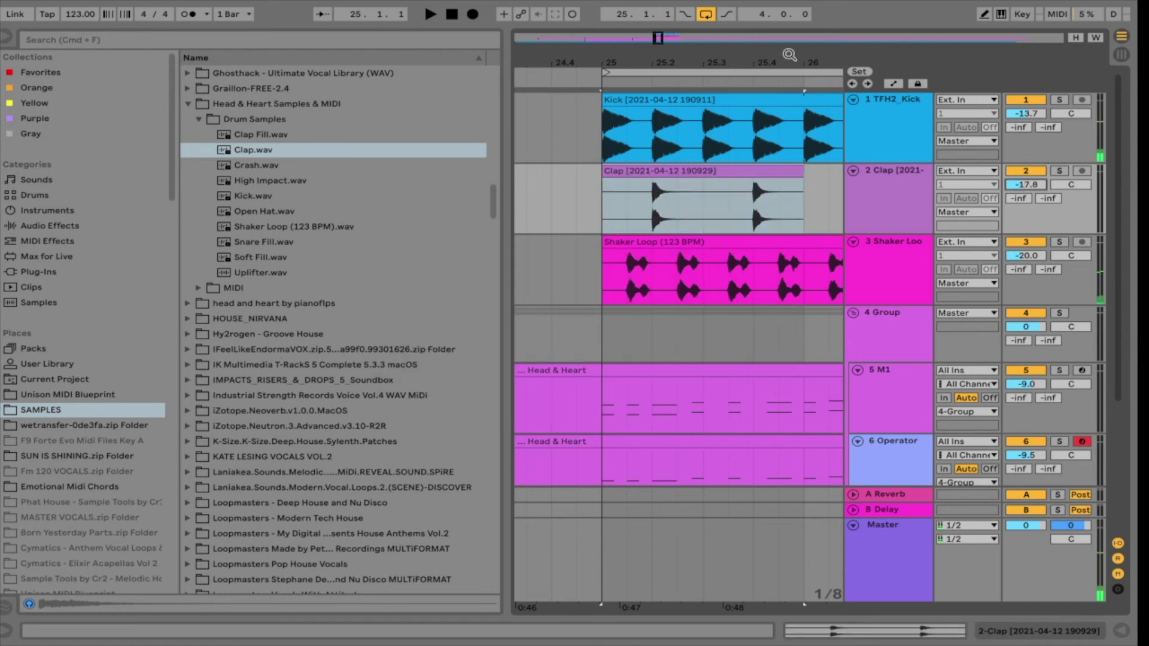
Loop the consolidated clap clip and extend it from bar 25 to bar 29
{"action": "left_click_drag", "start_coordinate": [660, 38], "coordinate": [660, 2]}
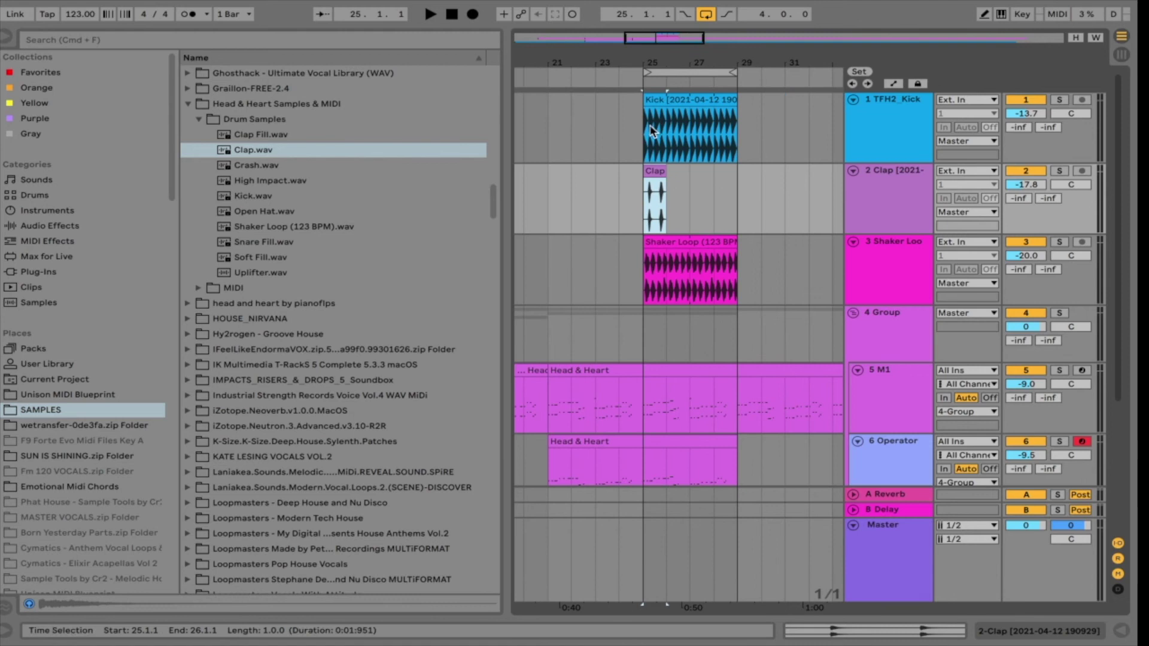
{"action": "double_click", "coordinate": [649, 171]}
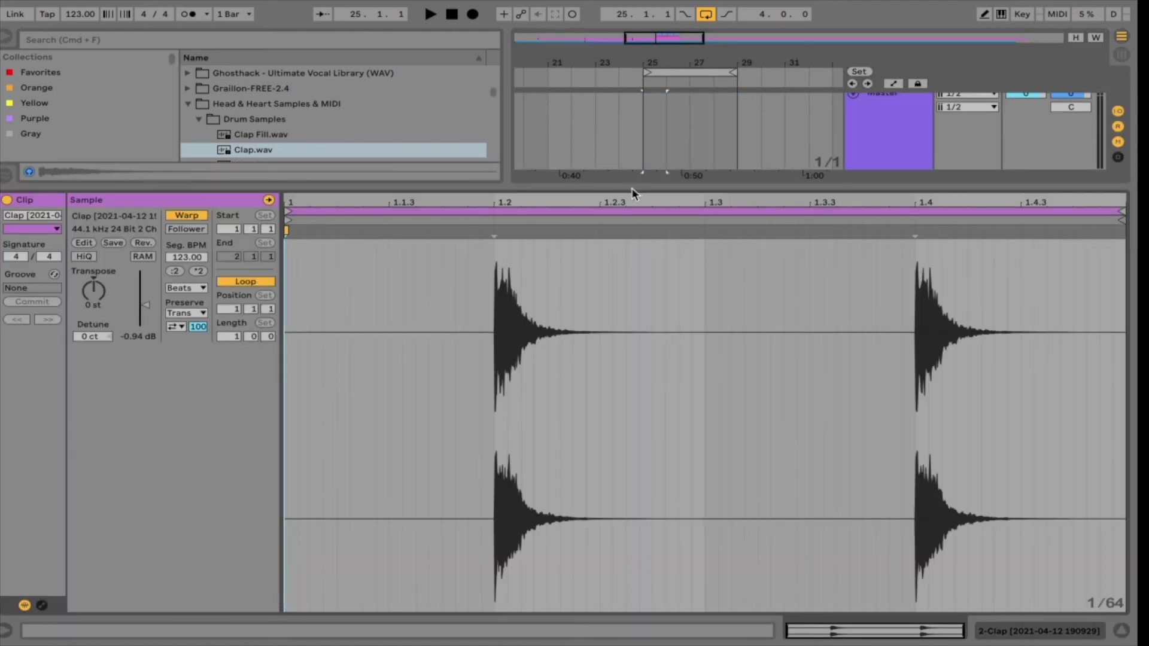
{"action": "key", "text": "super+alt+l"}
{"action": "left_click_drag", "start_coordinate": [669, 103], "coordinate": [732, 100]}
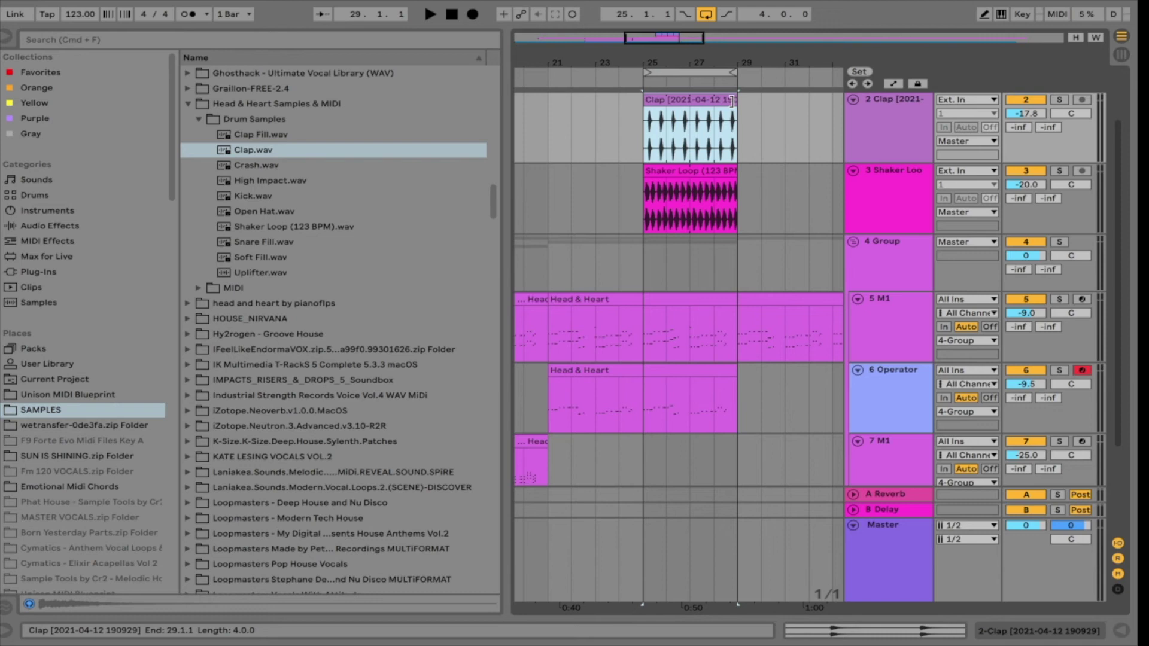
Balance the drums during playback with the clap at -16.2 dB, kick at -16.1 dB and shaker loop at -22.3 dB
{"action": "key", "text": "space"}
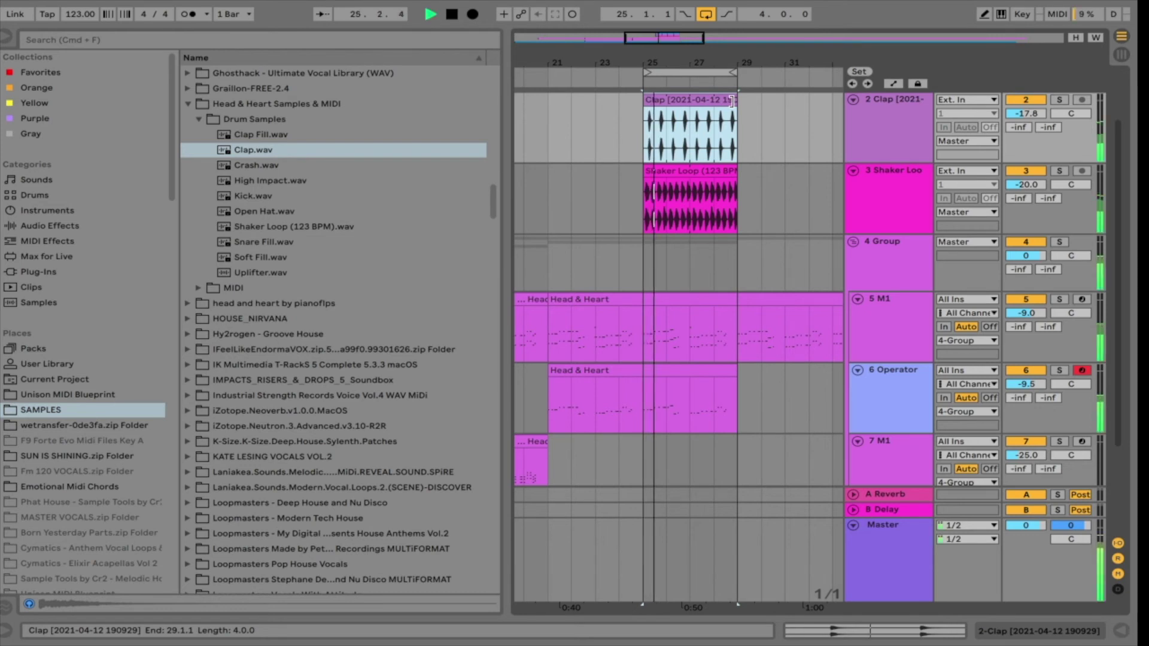
{"action": "left_click_drag", "start_coordinate": [1026, 114], "coordinate": [1026, 110]}
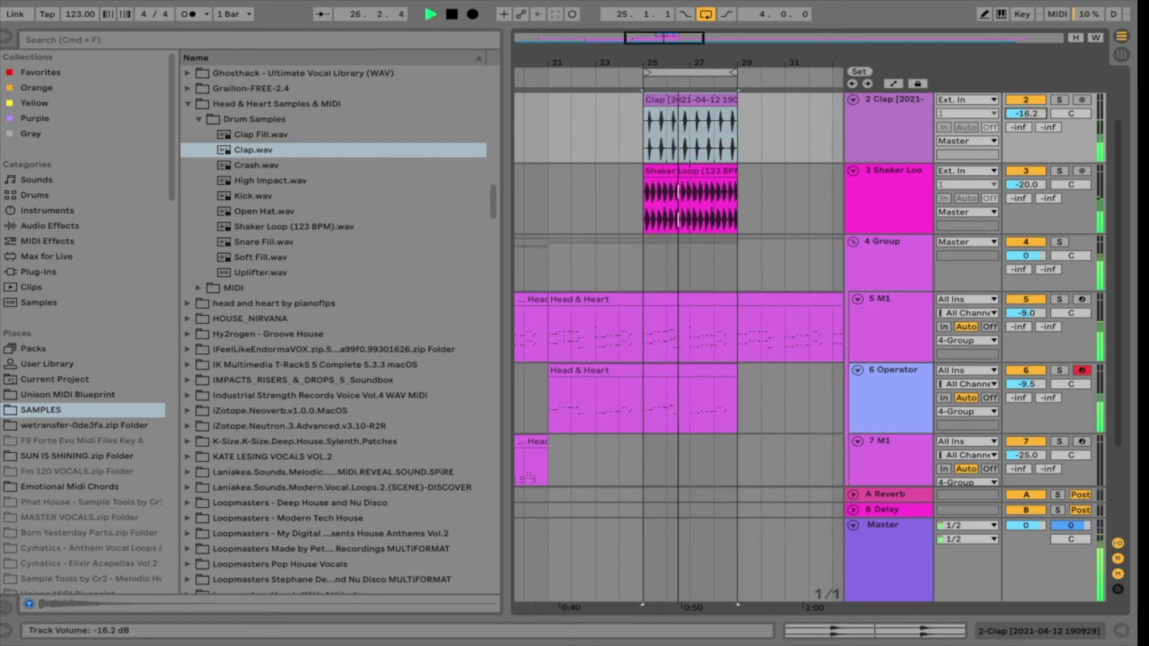
{"action": "scroll", "coordinate": [936, 141], "scroll_direction": "up", "scroll_amount": 3}
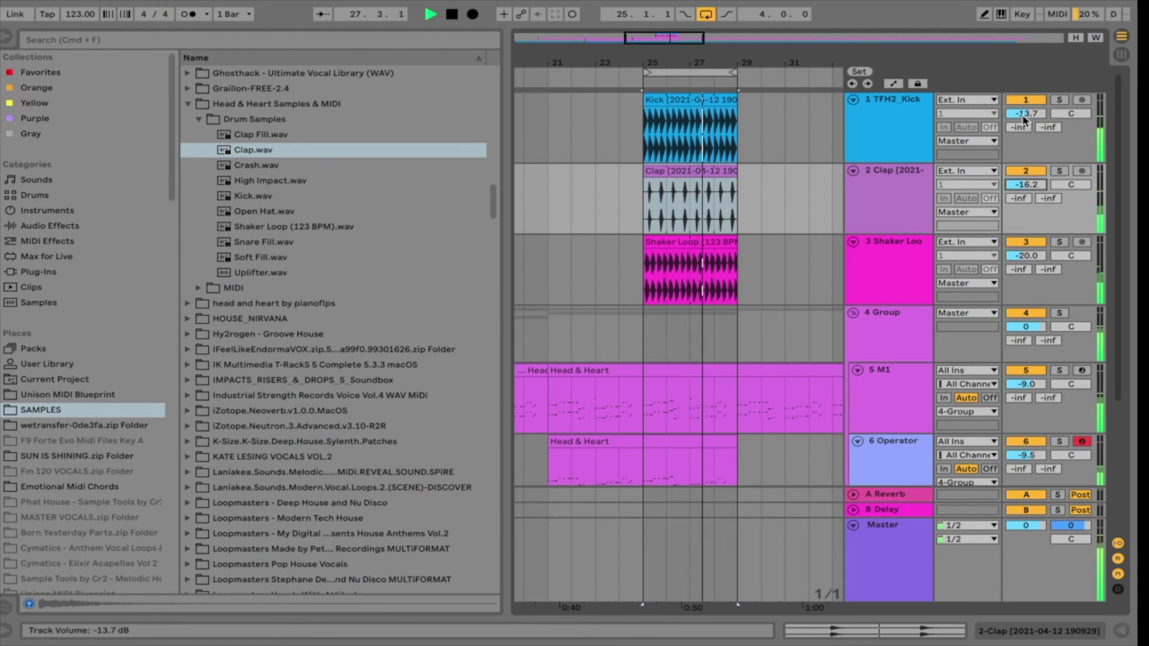
{"action": "key", "text": "space"}
Insert an audio track below the clap track and audition Open Hat.wav against the mix
{"action": "left_click", "coordinate": [881, 217]}
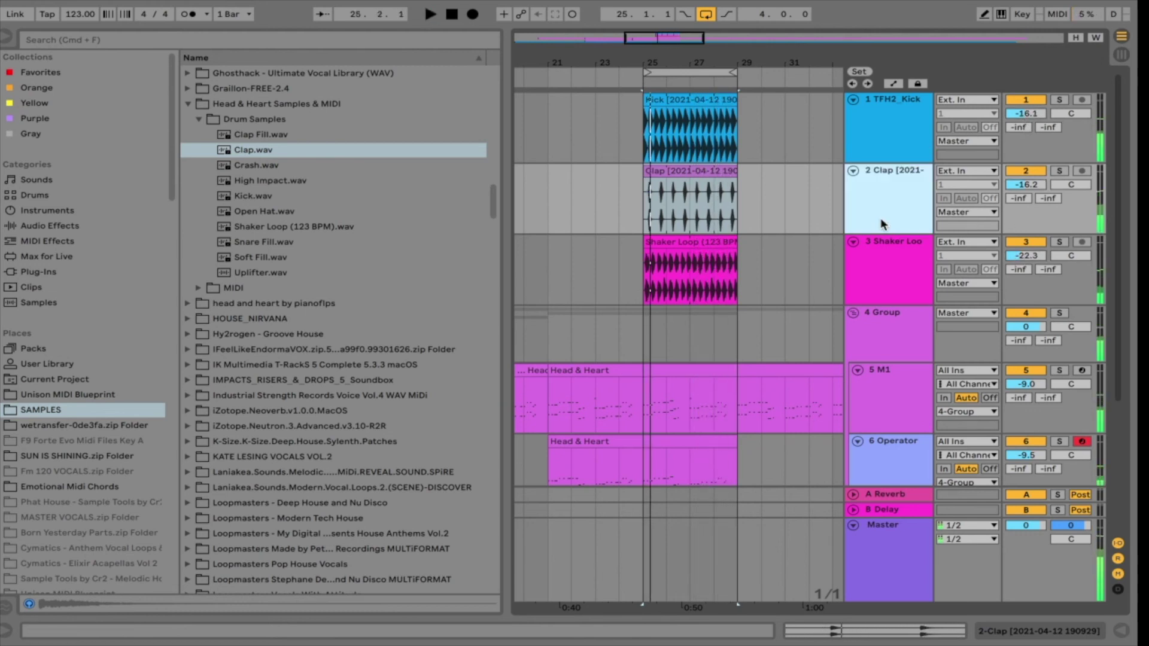
{"action": "right_click", "coordinate": [890, 230]}
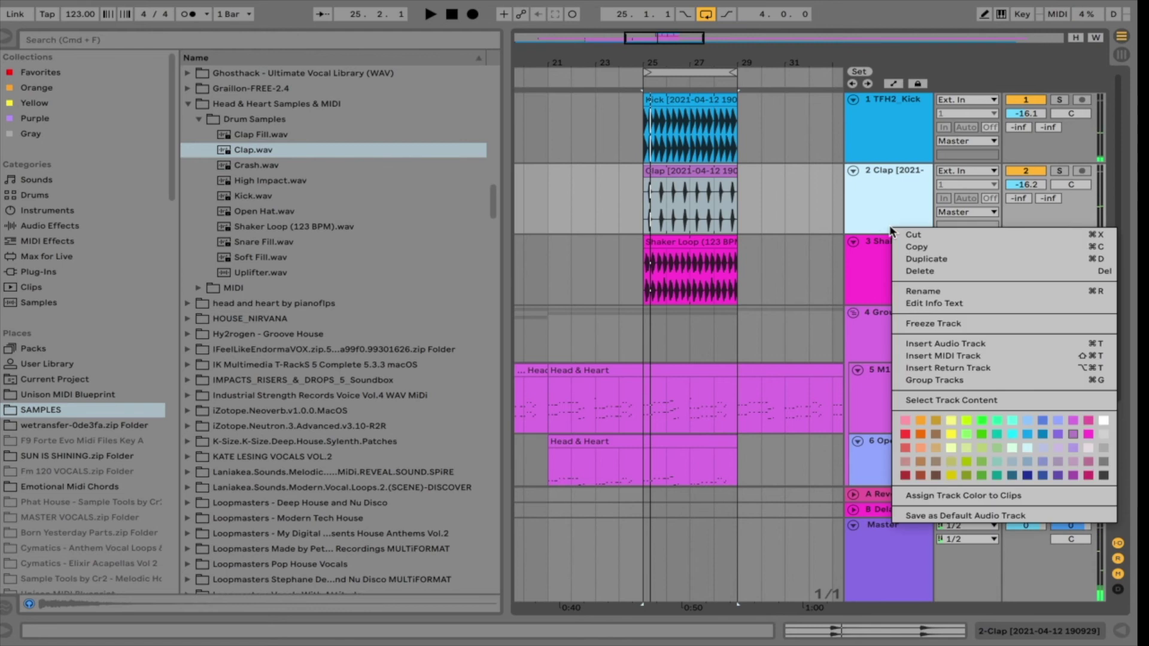
{"action": "left_click", "coordinate": [953, 342]}
{"action": "left_click", "coordinate": [263, 213]}
{"action": "key", "text": "space"}
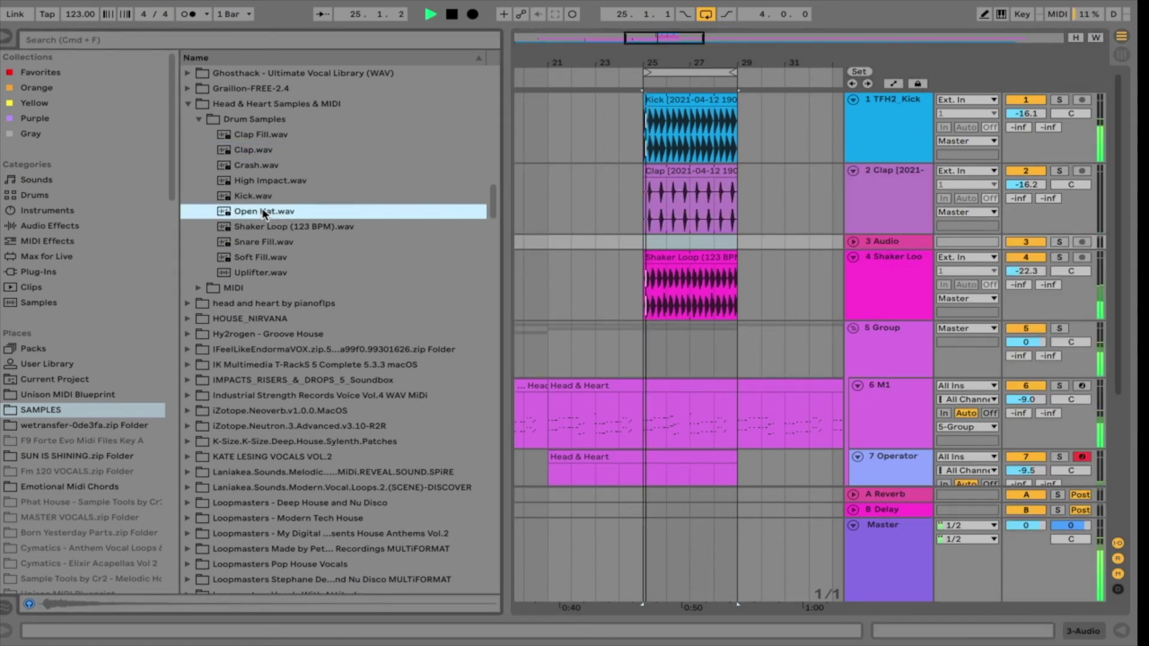
Listen to the soloed Joel Corry reference track at bar 25
{"action": "left_click_drag", "start_coordinate": [650, 40], "coordinate": [662, 38]}
{"action": "scroll", "coordinate": [1061, 415], "scroll_direction": "down", "scroll_amount": 5}
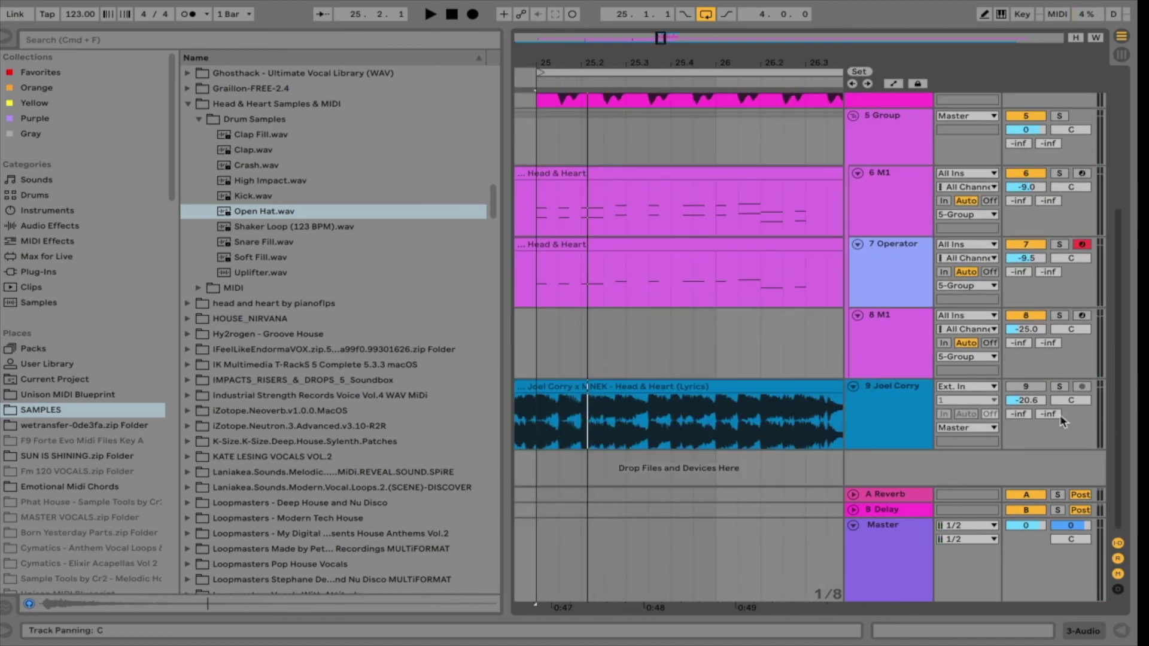
{"action": "key", "text": "XF86AudioRaiseVolume"}
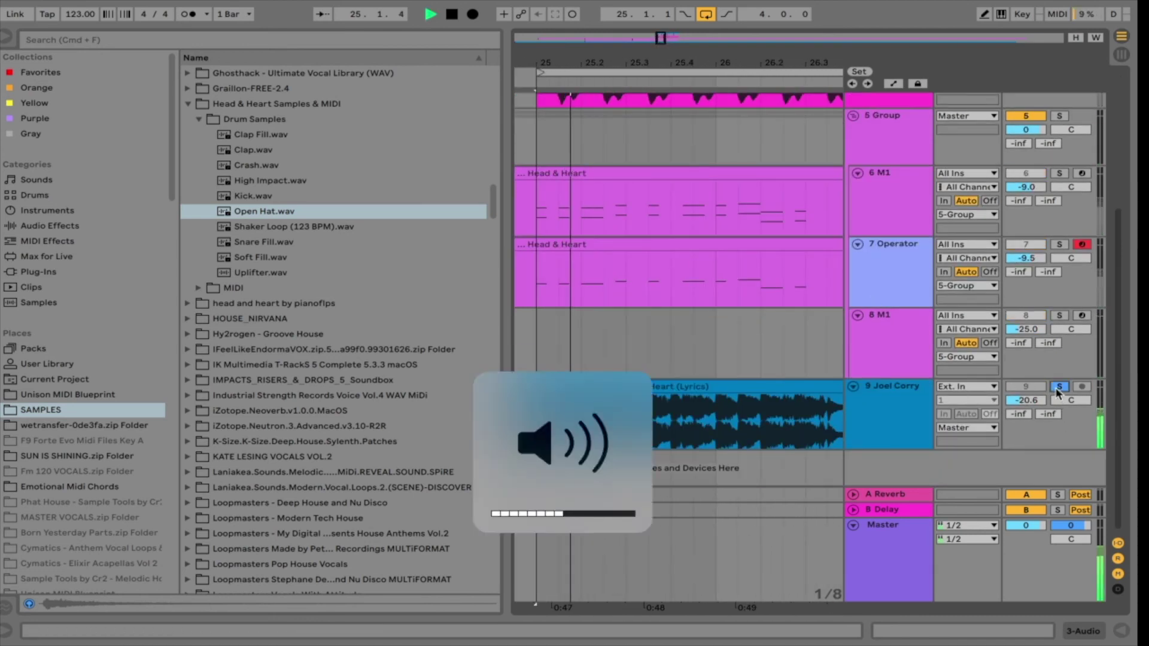
{"action": "key", "text": "space"}
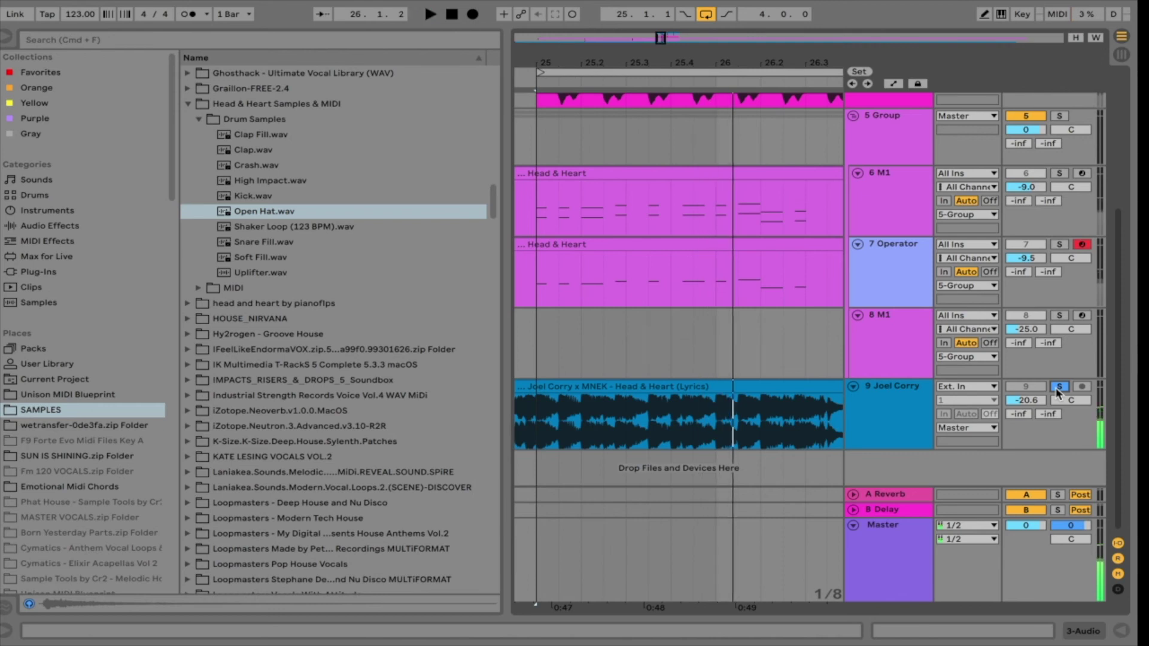
Place Open Hat.wav on the new track, repeat it on all four offbeats of bar 25 and play the pattern
{"action": "scroll", "coordinate": [767, 333], "scroll_direction": "up", "scroll_amount": 3}
{"action": "left_click_drag", "start_coordinate": [264, 212], "coordinate": [599, 281]}
{"action": "left_click_drag", "start_coordinate": [600, 187], "coordinate": [622, 161]}
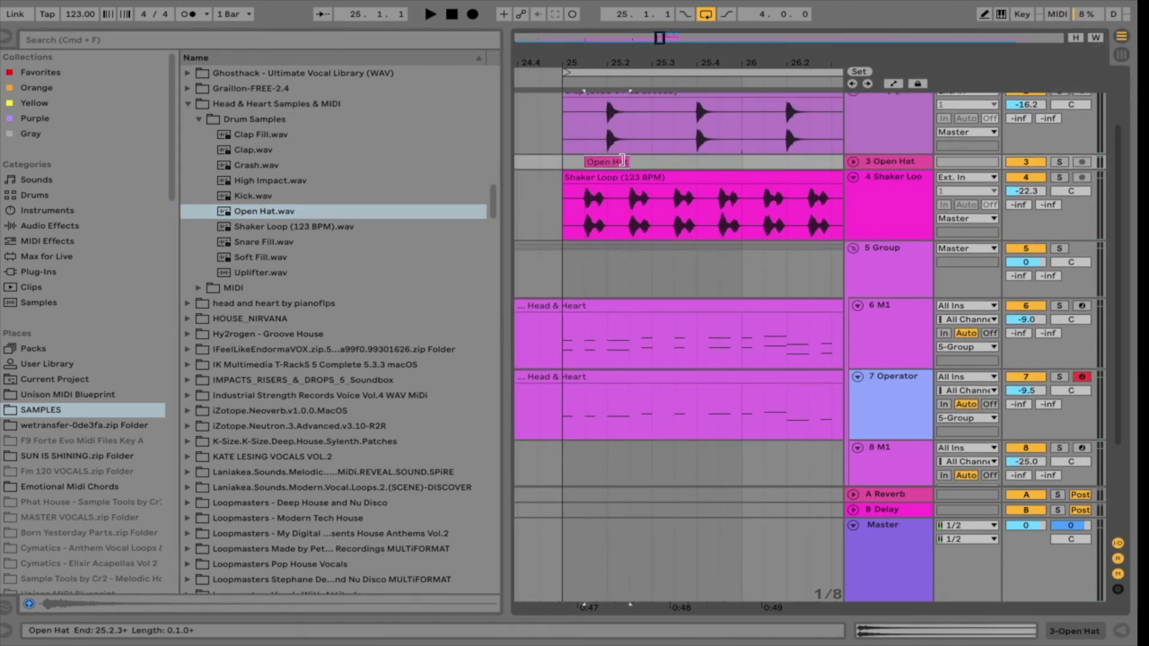
{"action": "left_click", "coordinate": [854, 162]}
{"action": "left_click_drag", "start_coordinate": [616, 163], "coordinate": [695, 164]}
{"action": "left_click_drag", "start_coordinate": [695, 164], "coordinate": [765, 172]}
{"action": "left_click", "coordinate": [562, 198]}
{"action": "key", "text": "space"}
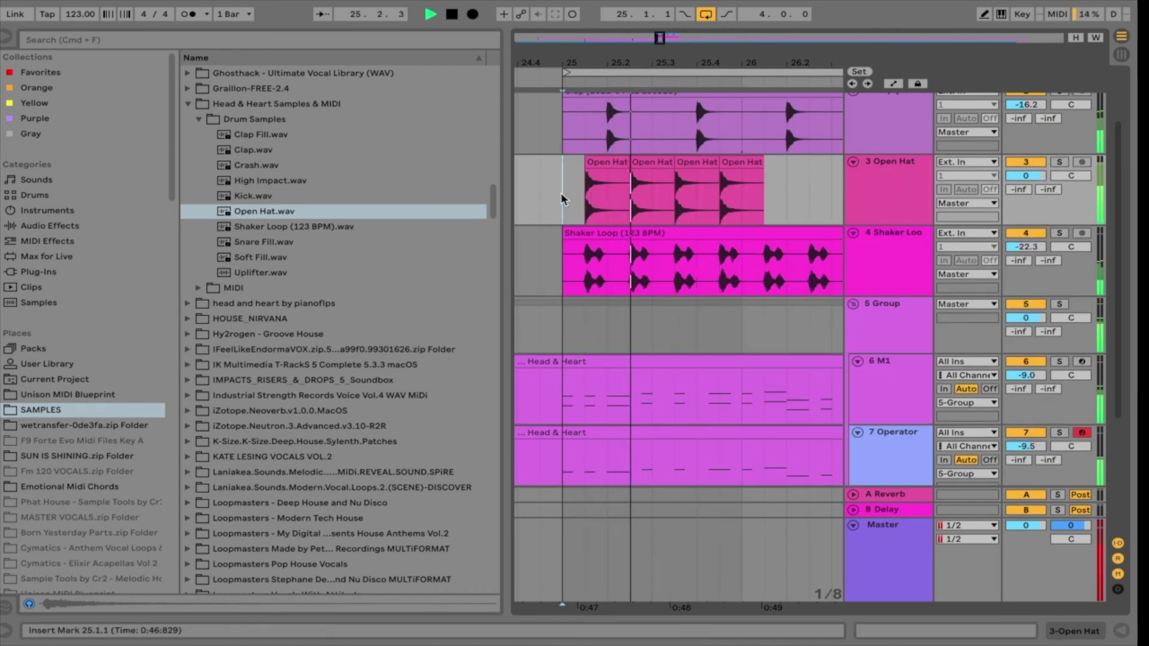
{"action": "key", "text": "space"}
Shorten the four open hat clips to an eighth note each and set the open hat track's volume to -15.2 dB
{"action": "left_click_drag", "start_coordinate": [628, 162], "coordinate": [606, 163]}
{"action": "left_click_drag", "start_coordinate": [676, 163], "coordinate": [743, 163]}
{"action": "key", "text": "space"}
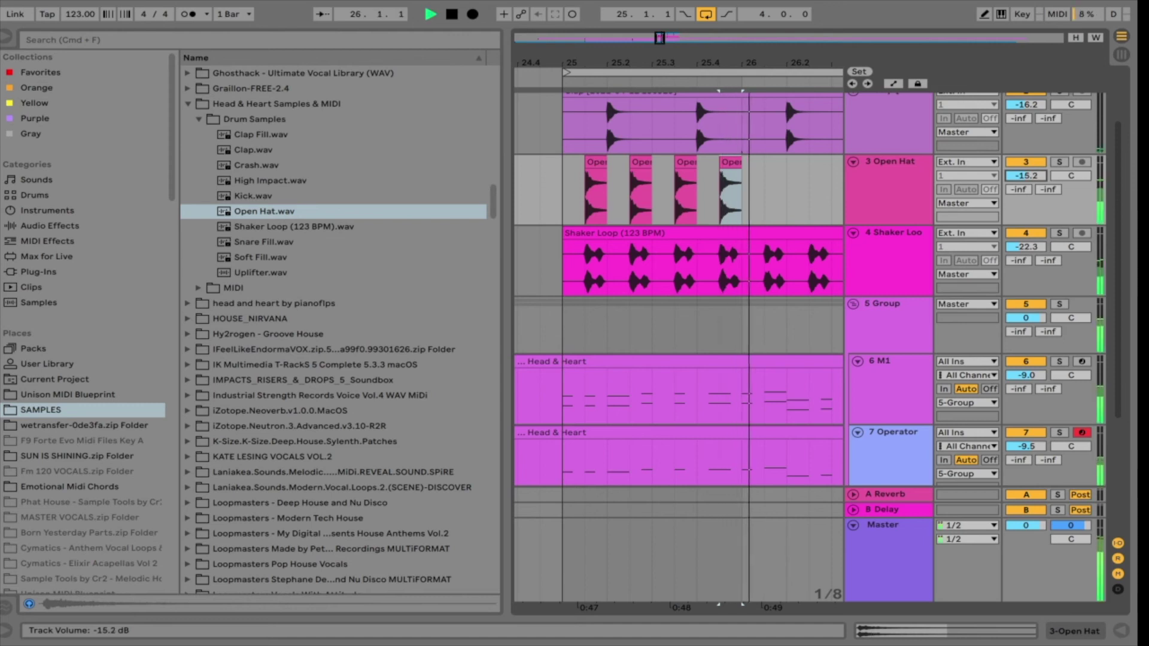
{"action": "left_click", "coordinate": [571, 194]}
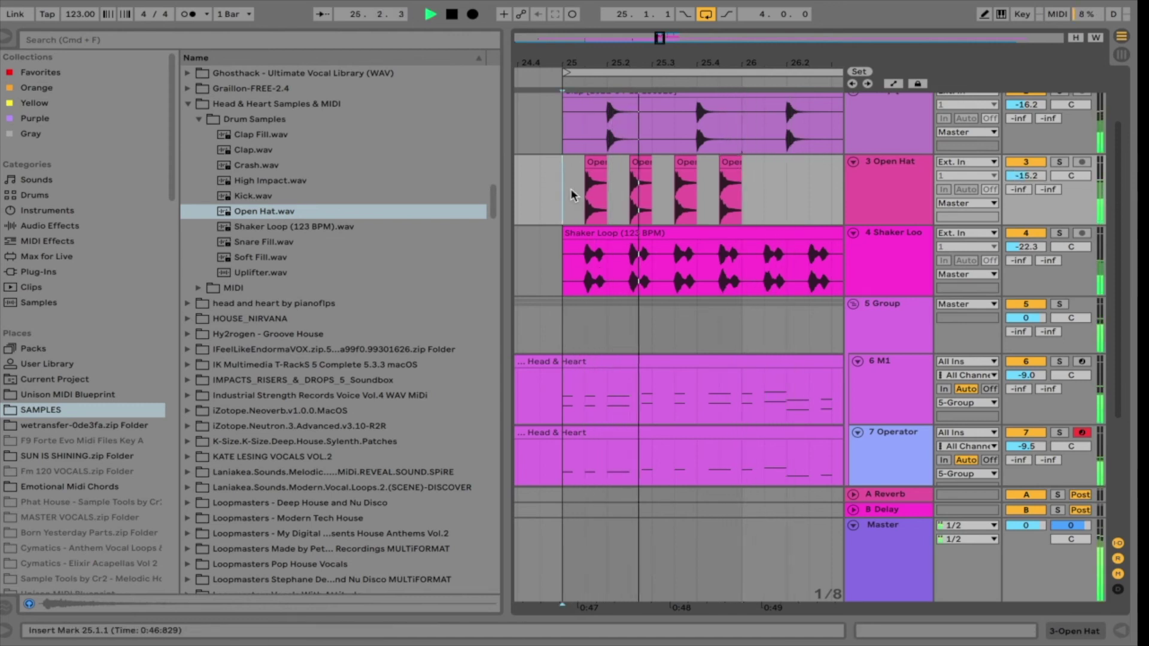
{"action": "key", "text": "space"}
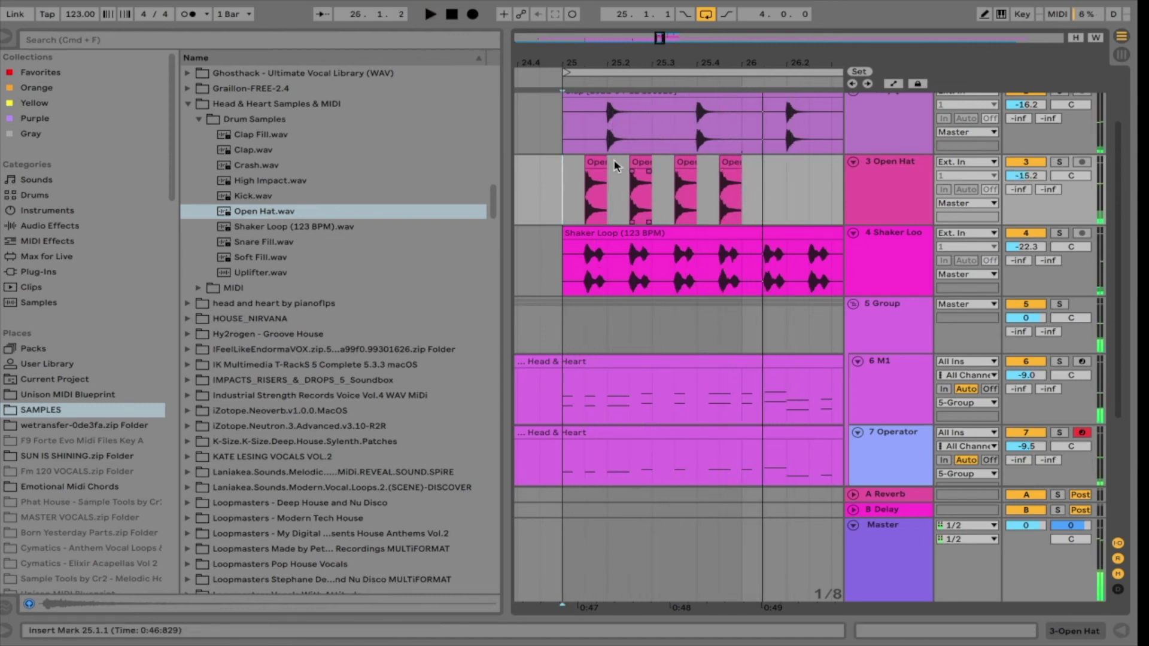
Lengthen the first open hat clip so it reaches the second one, and play bar 25
{"action": "left_click_drag", "start_coordinate": [601, 162], "coordinate": [630, 163]}
{"action": "left_click", "coordinate": [572, 193]}
{"action": "key", "text": "space"}
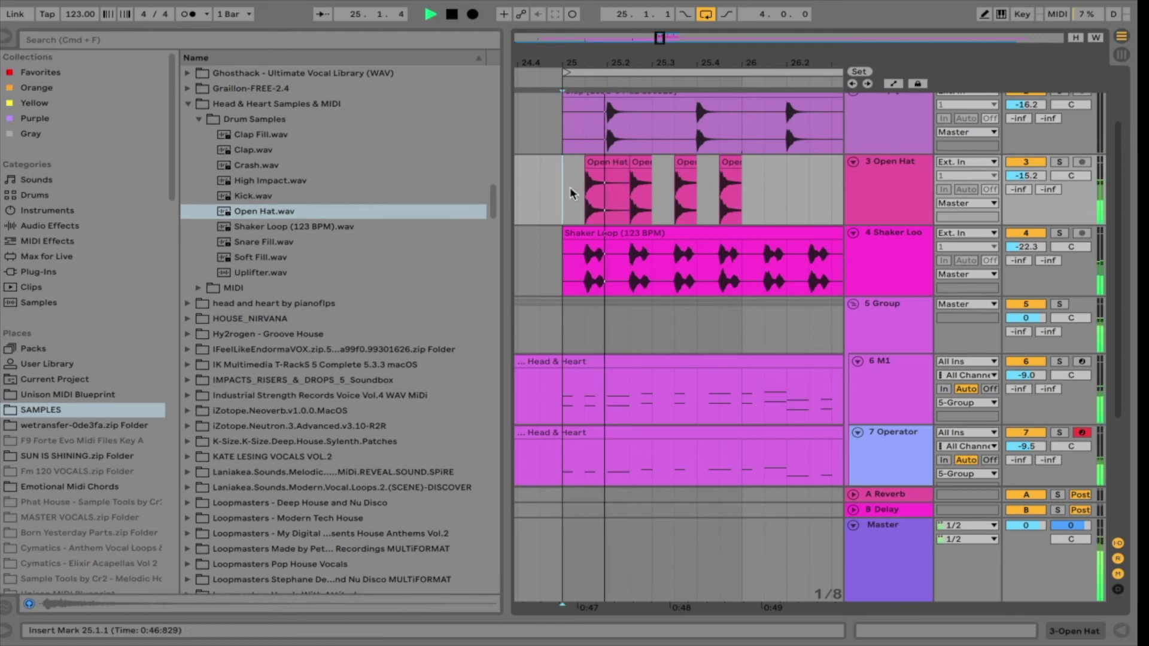
{"action": "key", "text": "space"}
Repeat the lengthened open hat on the remaining offbeats of bar 25 so each hit runs into the next
{"action": "left_click", "coordinate": [612, 163]}
{"action": "key", "text": "super+d"}
{"action": "left_click", "coordinate": [656, 164]}
{"action": "key", "text": "super+d"}
{"action": "left_click", "coordinate": [693, 164]}
{"action": "left_click_drag", "start_coordinate": [693, 165], "coordinate": [738, 171]}
Copy the open hat pattern from bar 25 into bar 26
{"action": "left_click_drag", "start_coordinate": [571, 200], "coordinate": [743, 192]}
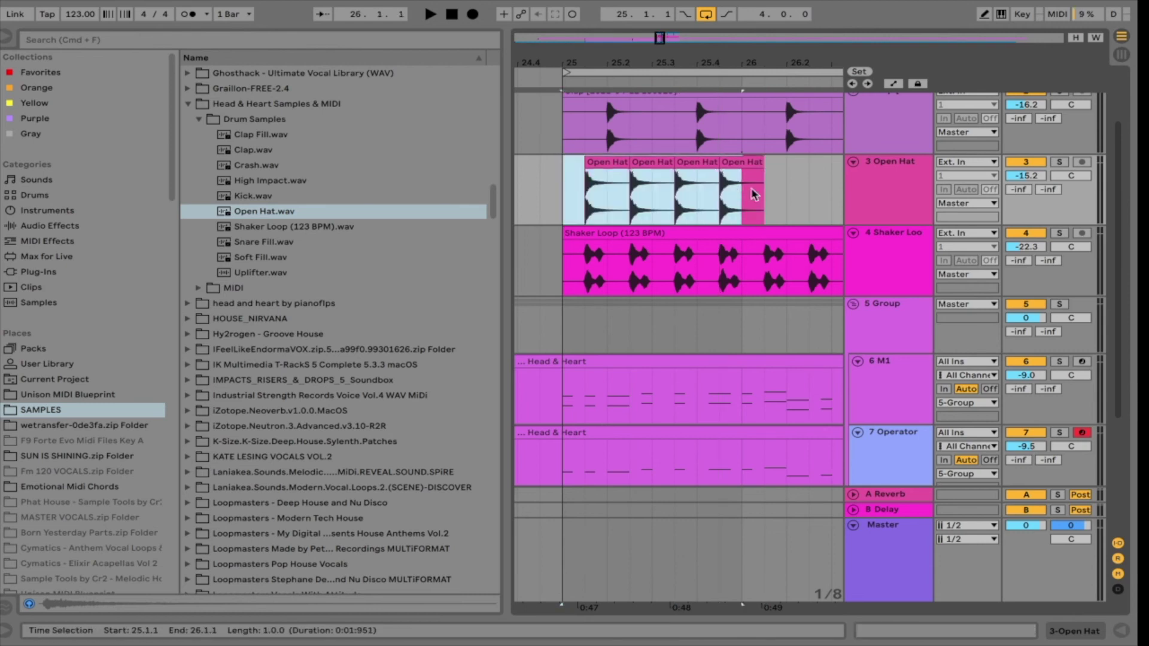
{"action": "left_click", "coordinate": [773, 191]}
{"action": "left_click", "coordinate": [742, 205]}
{"action": "key", "text": "super+v"}
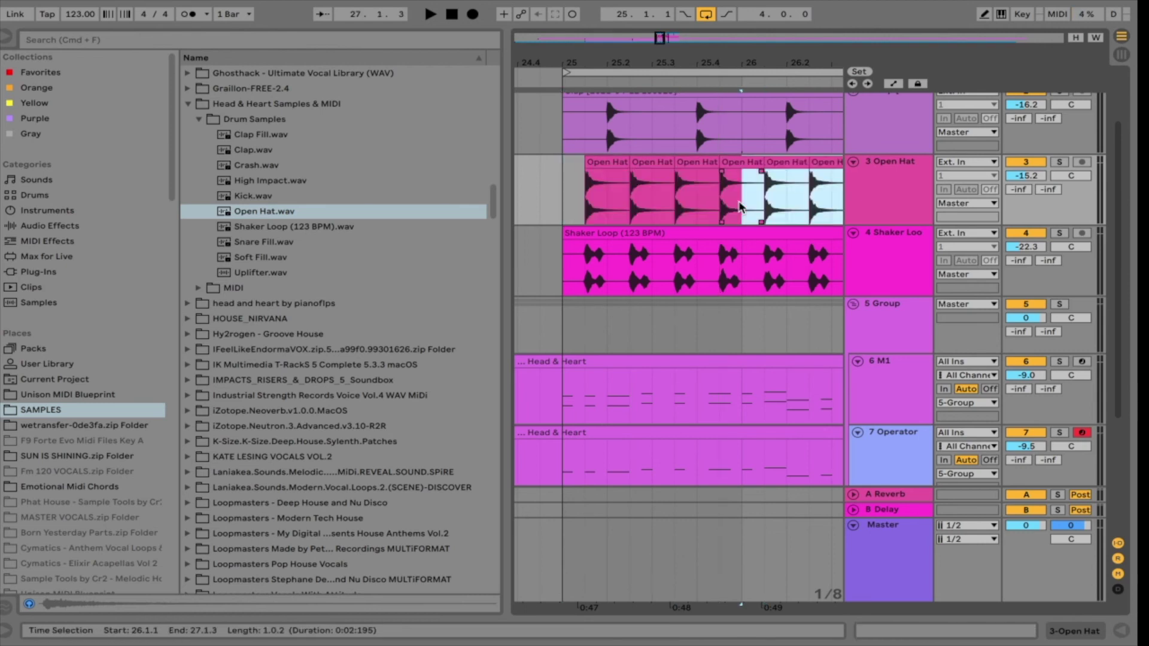
{"action": "left_click", "coordinate": [561, 205]}
Copy the two-bar open hat pattern from bar 25 to bar 27
{"action": "left_click_drag", "start_coordinate": [664, 38], "coordinate": [664, 8]}
{"action": "left_click_drag", "start_coordinate": [740, 221], "coordinate": [639, 213]}
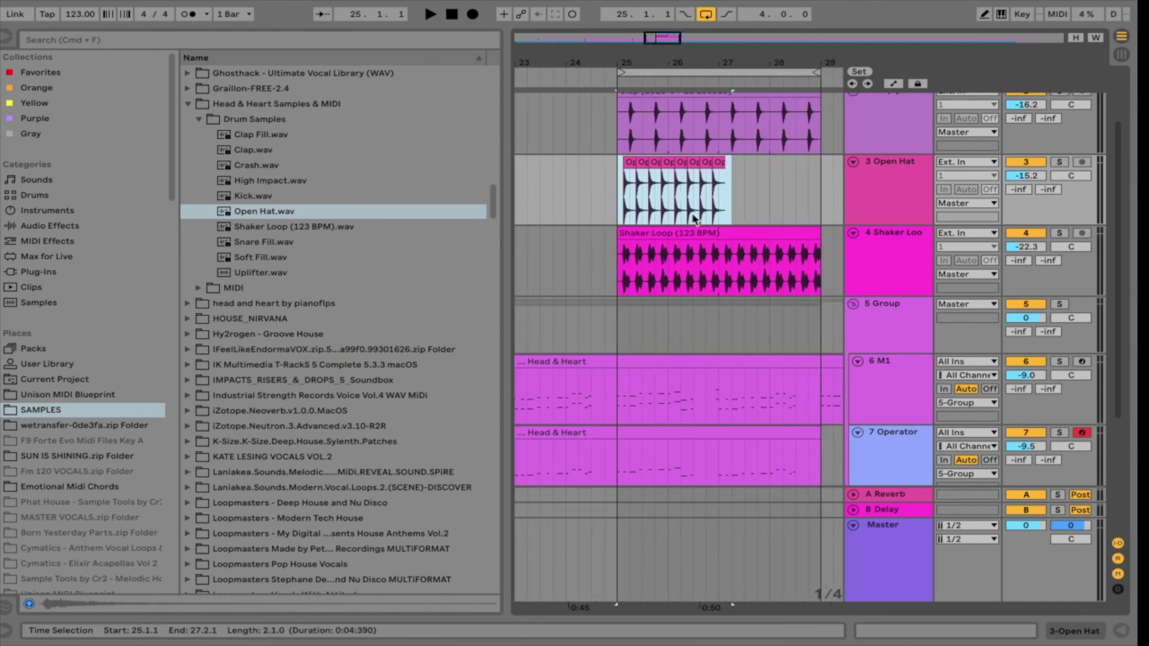
{"action": "key", "text": "ctrl+d"}
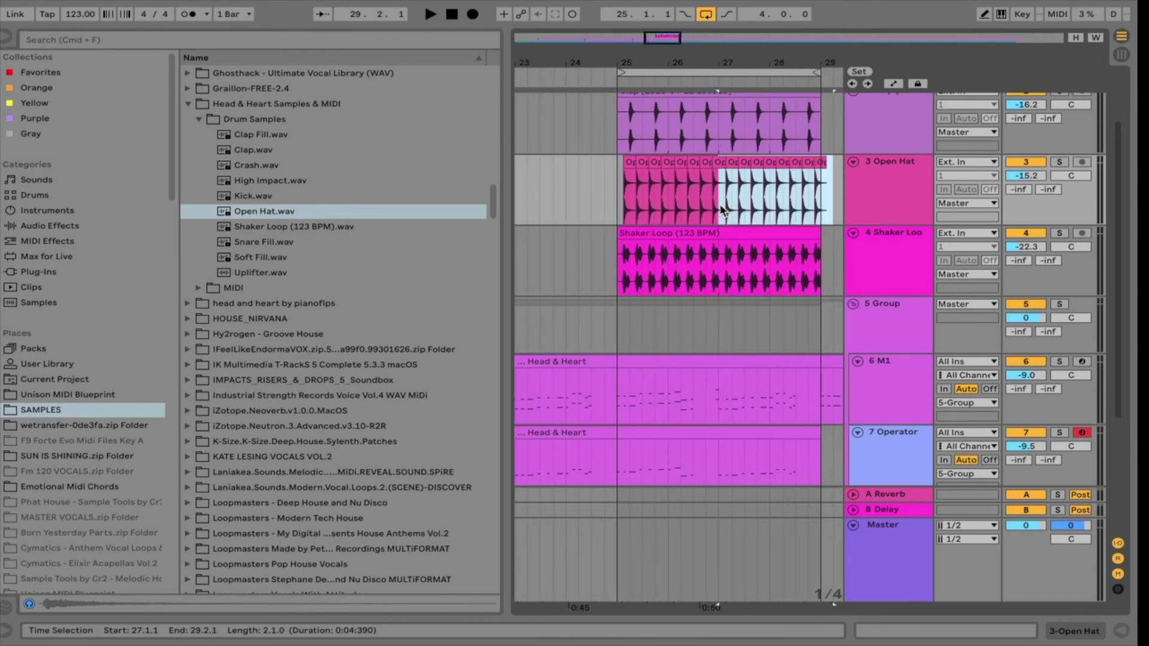
Play the full drum pattern with the mix from 24.4.1
{"action": "left_click", "coordinate": [607, 198]}
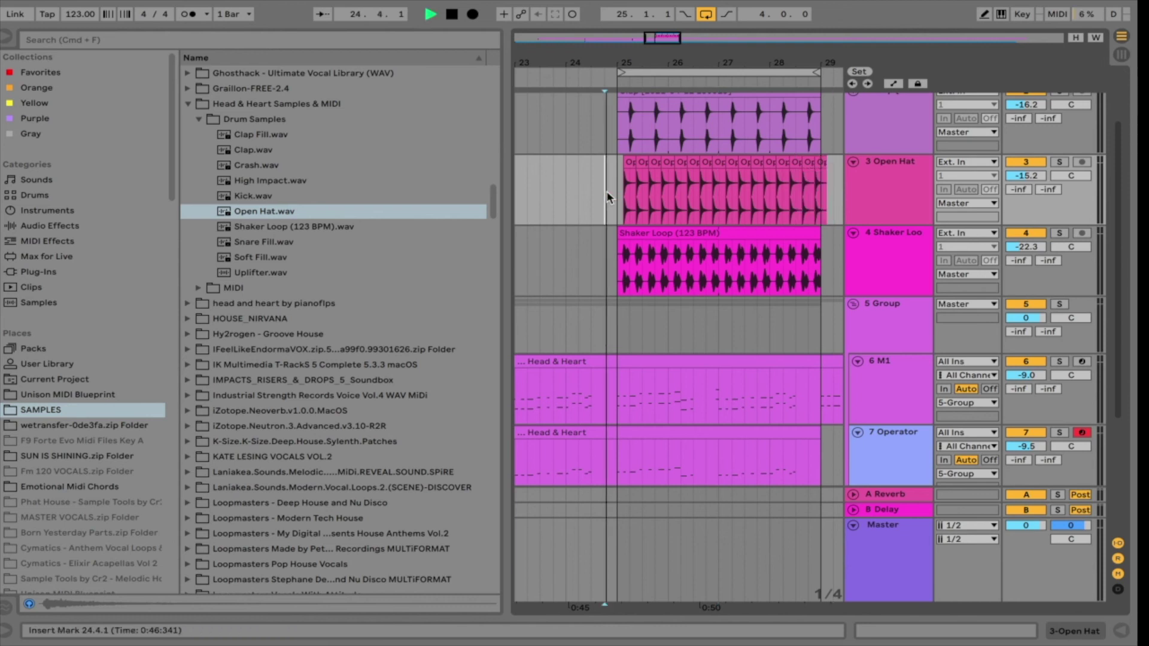
{"action": "key", "text": "space"}
{"action": "key", "text": "XF86AudioRaiseVolume"}
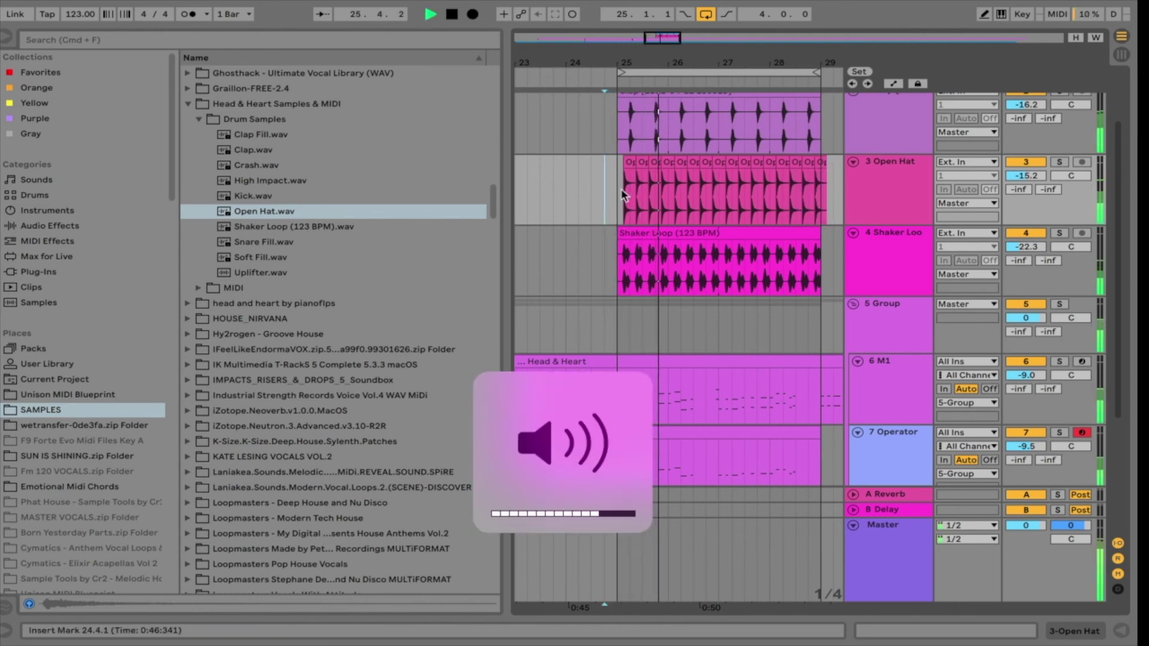
{"action": "scroll", "coordinate": [716, 264], "scroll_direction": "down", "scroll_amount": 5}
{"action": "scroll", "coordinate": [713, 259], "scroll_direction": "down", "scroll_amount": 4}
{"action": "scroll", "coordinate": [713, 258], "scroll_direction": "left", "scroll_amount": 2}
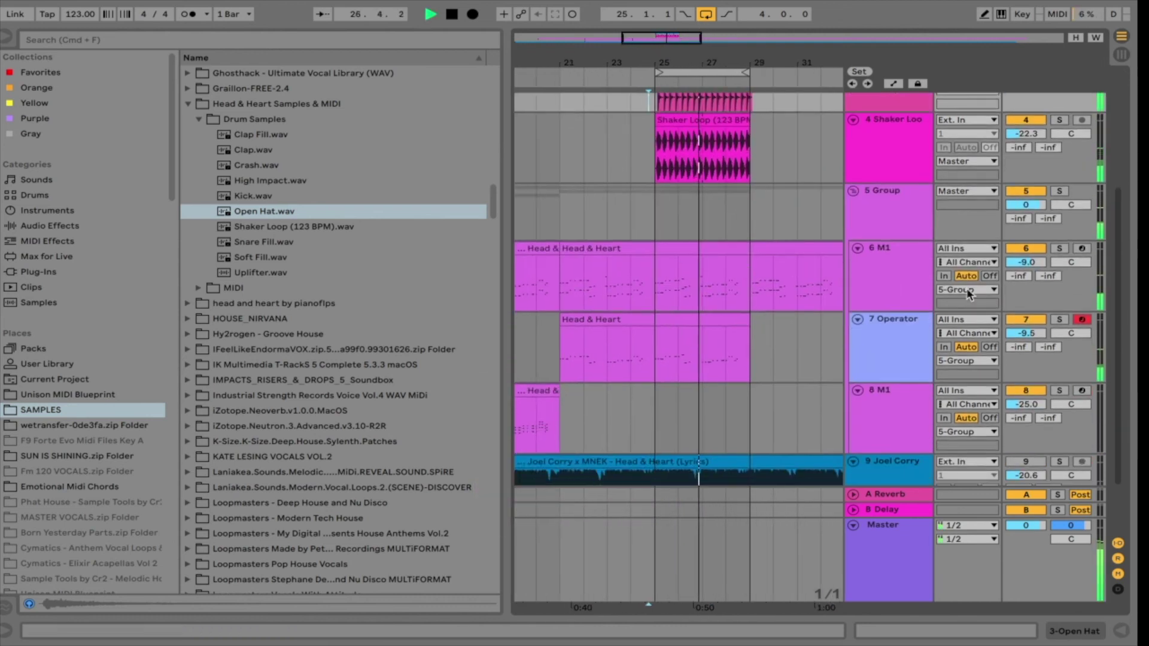
{"action": "key", "text": "space"}
Add Nicky Romero's Kickstart plug-in to the 5 Group track and set its mix to 70% during playback
{"action": "double_click", "coordinate": [880, 205]}
{"action": "left_click", "coordinate": [60, 272]}
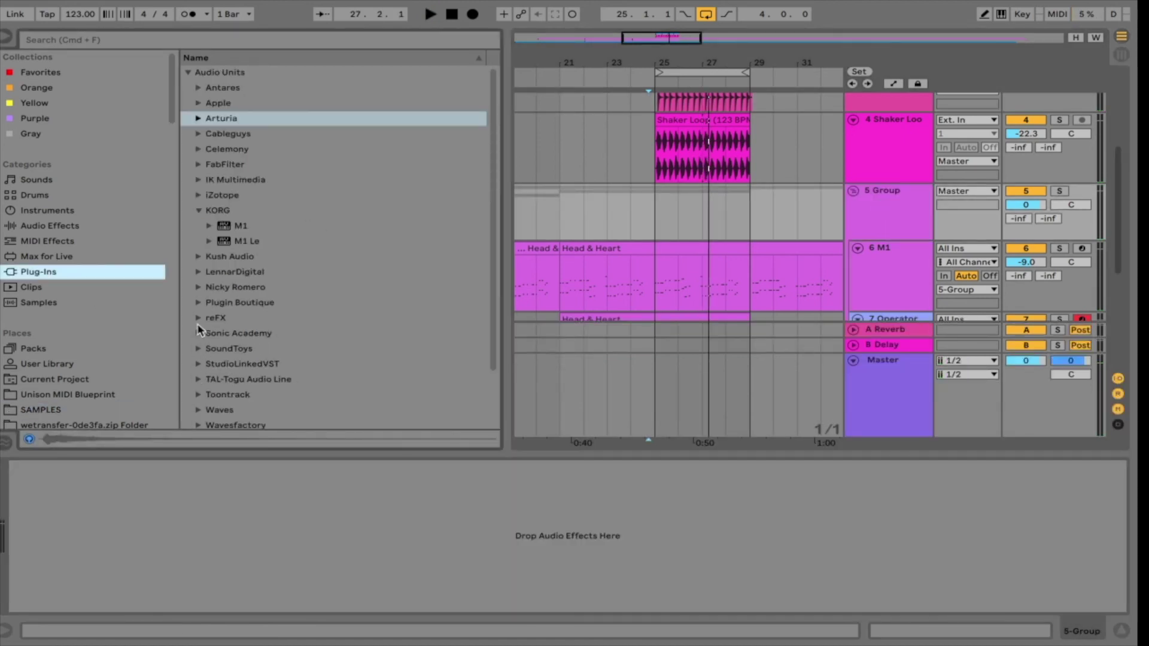
{"action": "left_click", "coordinate": [198, 286]}
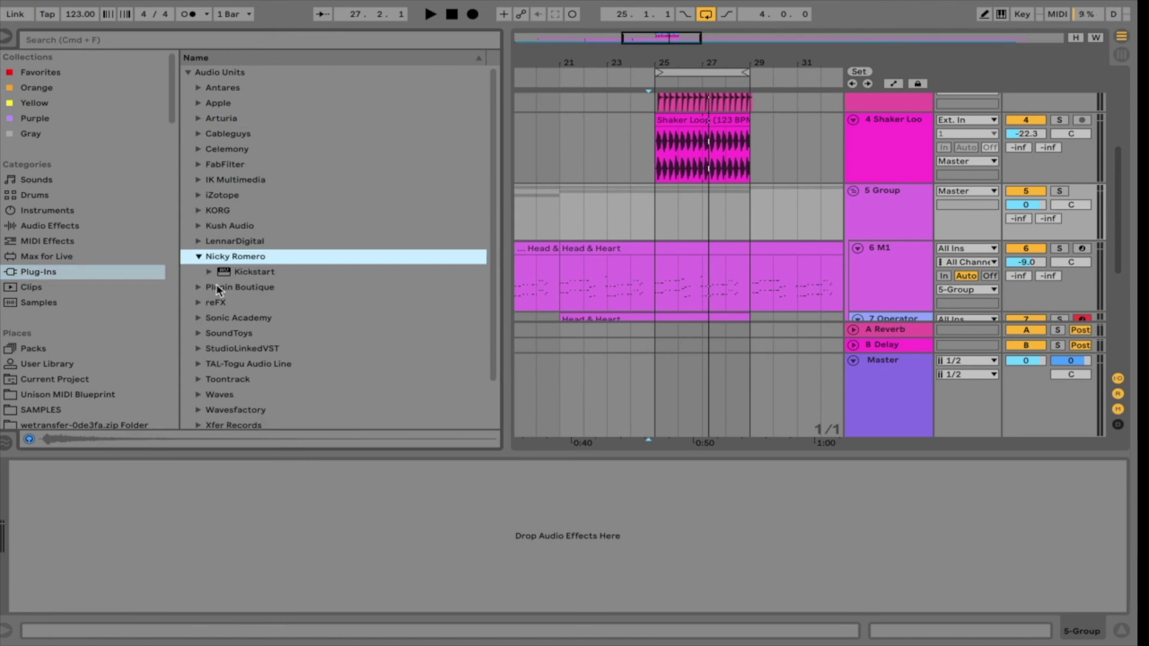
{"action": "left_click_drag", "start_coordinate": [221, 273], "coordinate": [228, 470]}
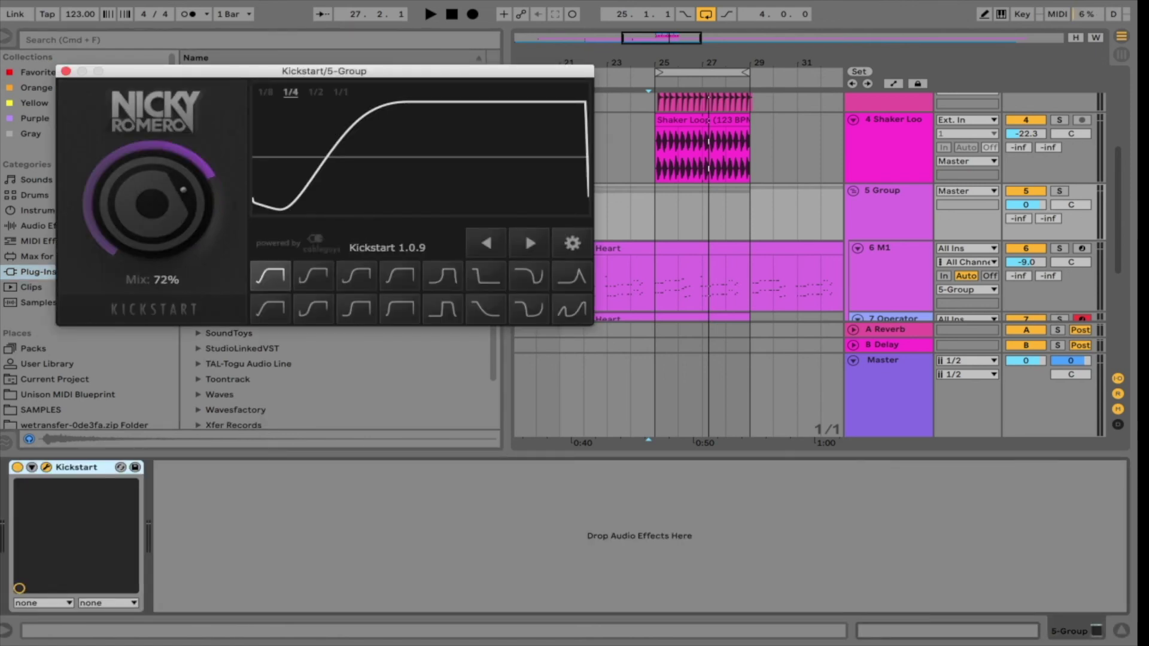
{"action": "key", "text": "space"}
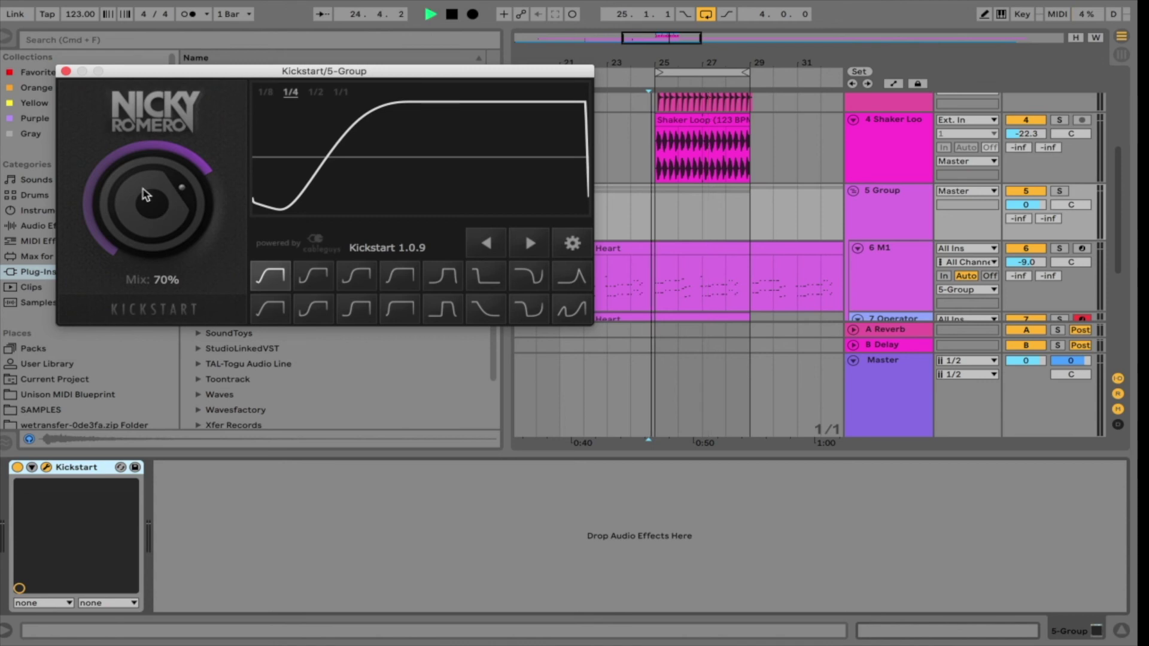
{"action": "left_click", "coordinate": [66, 71]}
Set the volume of the 6 M1 track to -8.7 dB and the Operator track to -8.8 dB
{"action": "left_click_drag", "start_coordinate": [566, 453], "coordinate": [569, 604]}
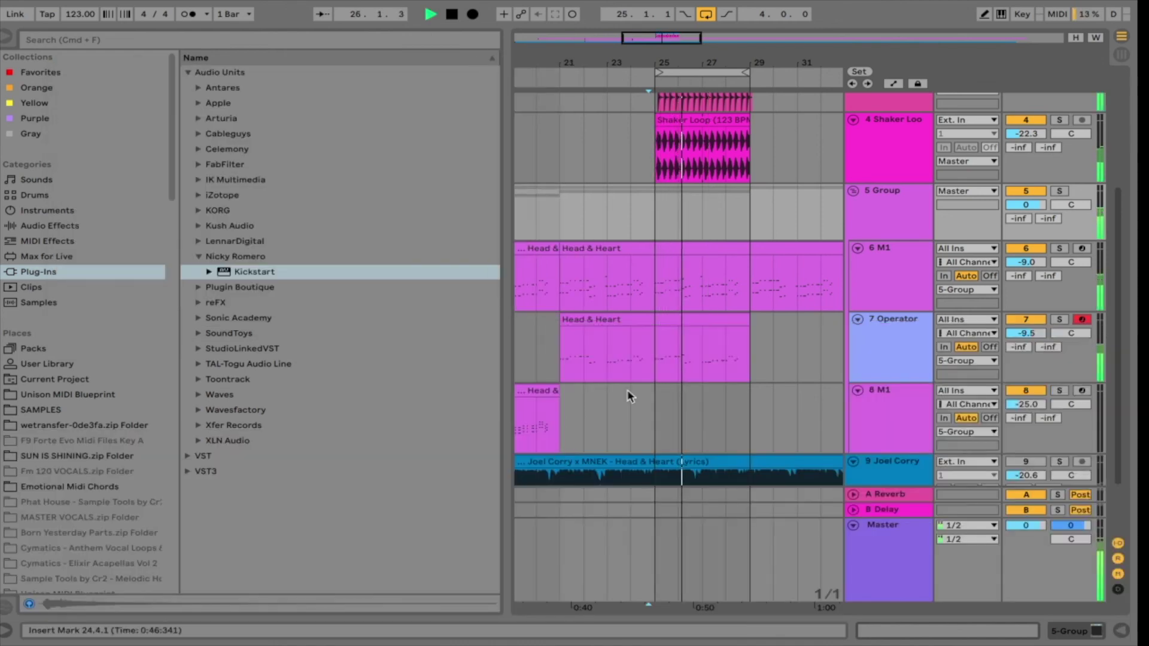
{"action": "mouse_move", "coordinate": [1028, 335]}
{"action": "left_mouse_down"}
{"action": "mouse_move", "coordinate": [1027, 320]}
{"action": "mouse_move", "coordinate": [1027, 347]}
{"action": "left_mouse_up"}
{"action": "left_click_drag", "start_coordinate": [1023, 262], "coordinate": [1024, 265]}
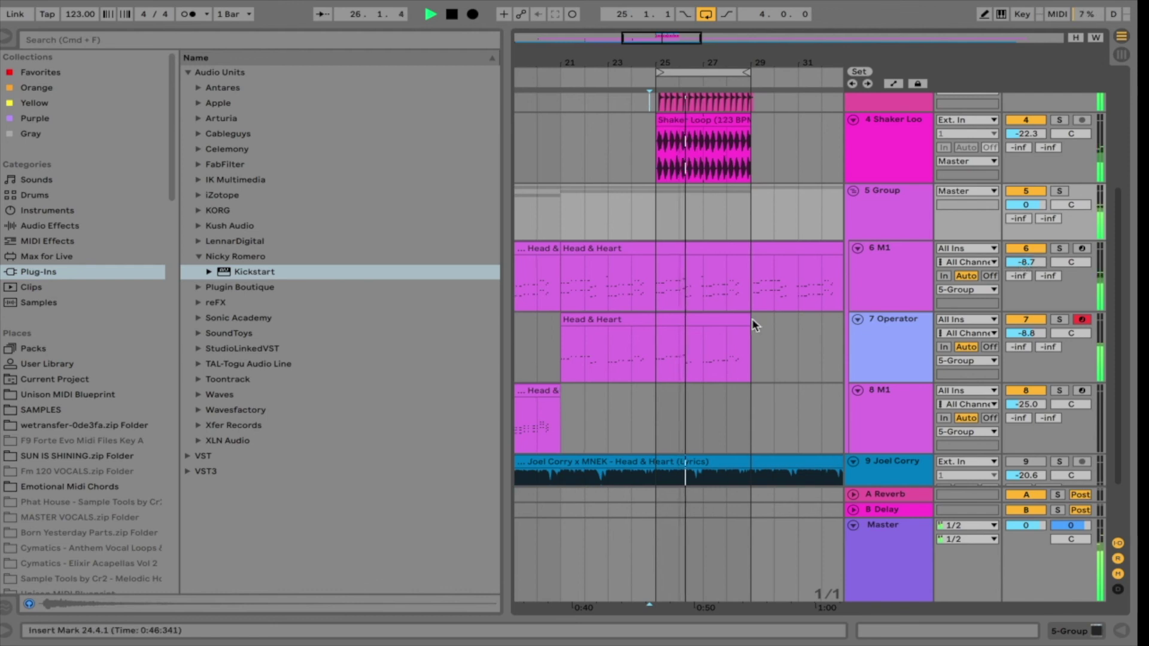
Play the arrangement from bar 18 and compare it with the soloed Joel Corry reference track
{"action": "scroll", "coordinate": [719, 347], "scroll_direction": "left", "scroll_amount": 5}
{"action": "left_click", "coordinate": [623, 370]}
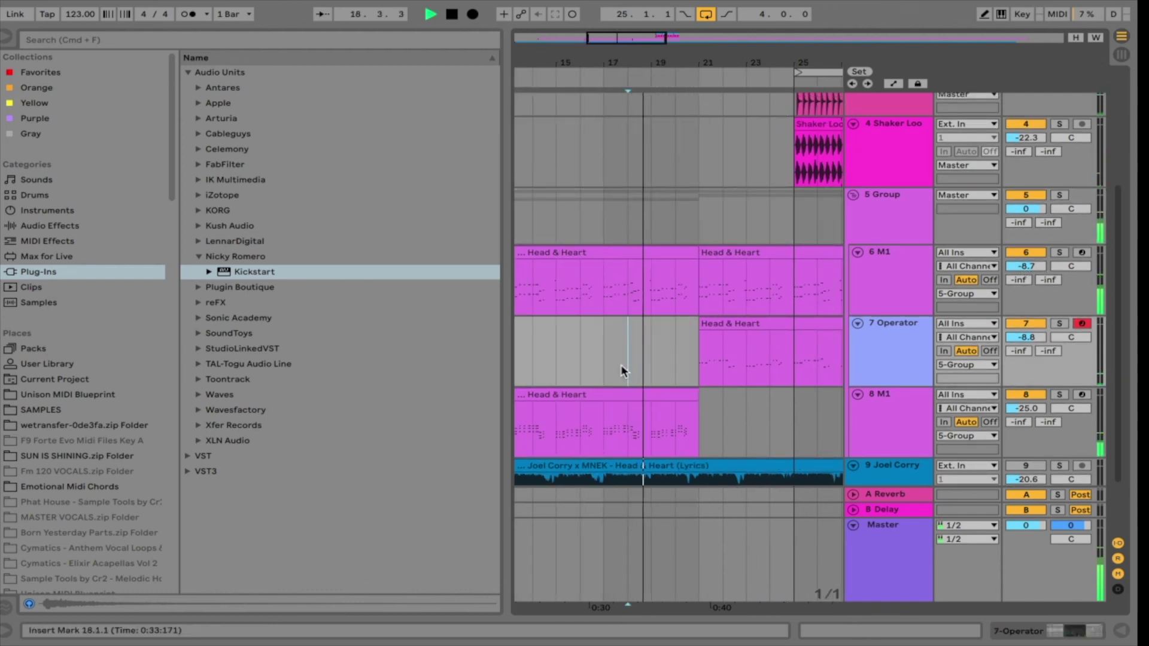
{"action": "key", "text": "space"}
{"action": "scroll", "coordinate": [745, 225], "scroll_direction": "down", "scroll_amount": 3}
{"action": "left_click", "coordinate": [1060, 386]}
{"action": "key", "text": "space"}
Copy the four-bar clap clip to bar 17 and the four-bar kick clip to bar 21
{"action": "key", "text": "minus"}
{"action": "key", "text": "minus"}
{"action": "scroll", "coordinate": [739, 246], "scroll_direction": "up", "scroll_amount": 5}
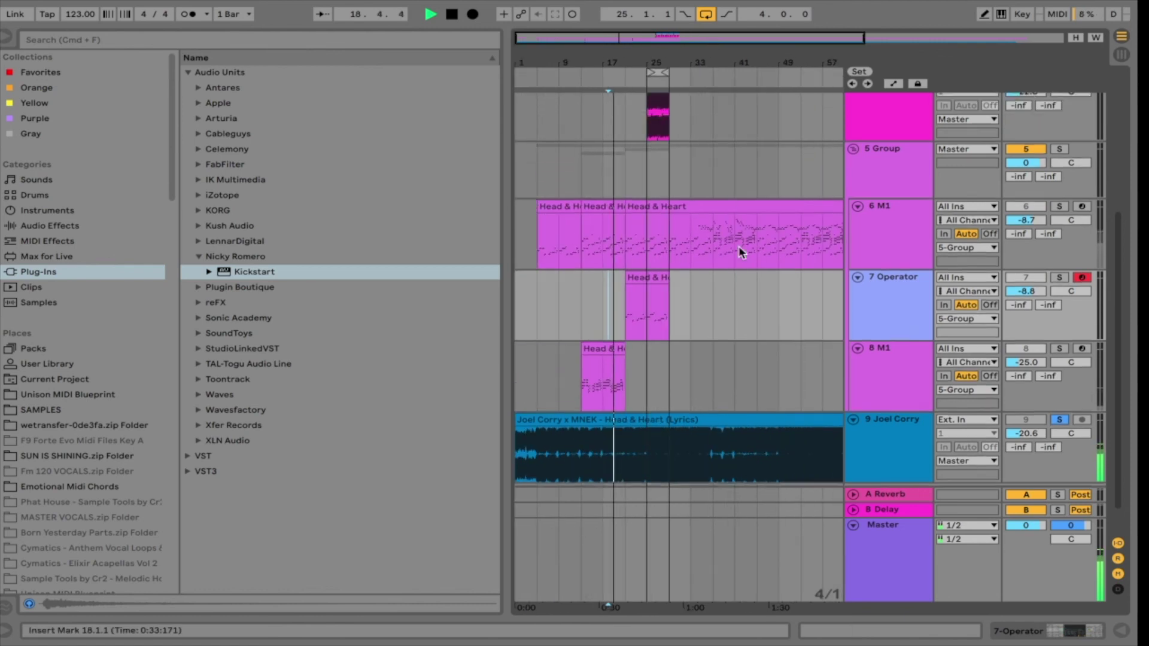
{"action": "left_click_drag", "start_coordinate": [661, 172], "coordinate": [611, 173]}
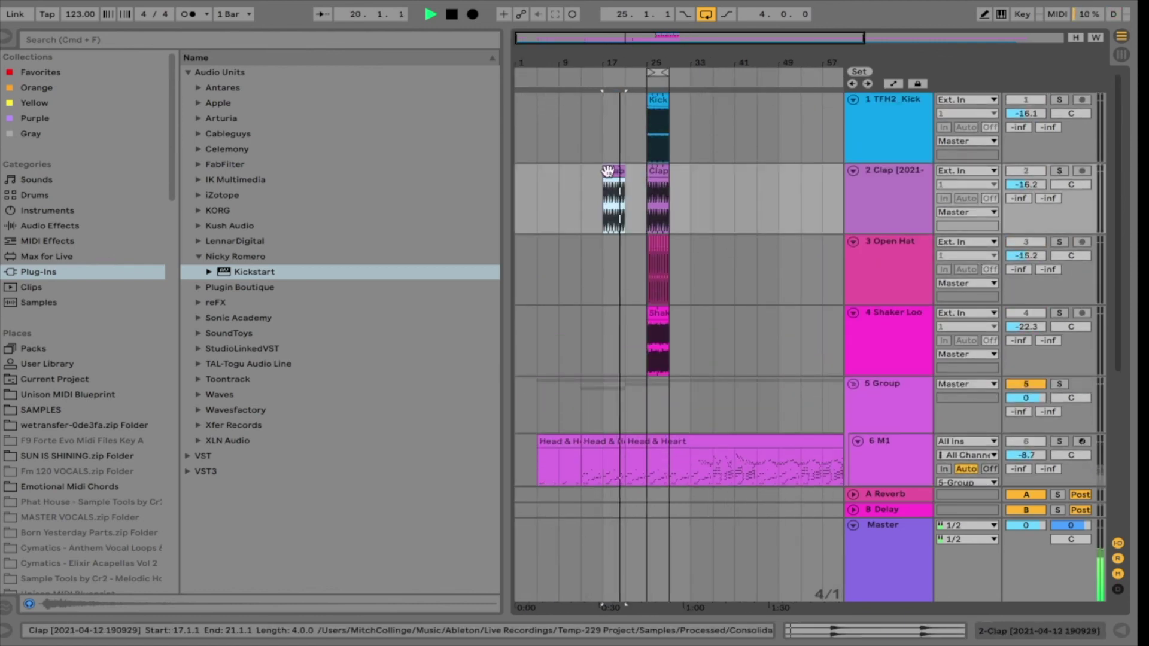
{"action": "left_click_drag", "start_coordinate": [656, 101], "coordinate": [633, 100]}
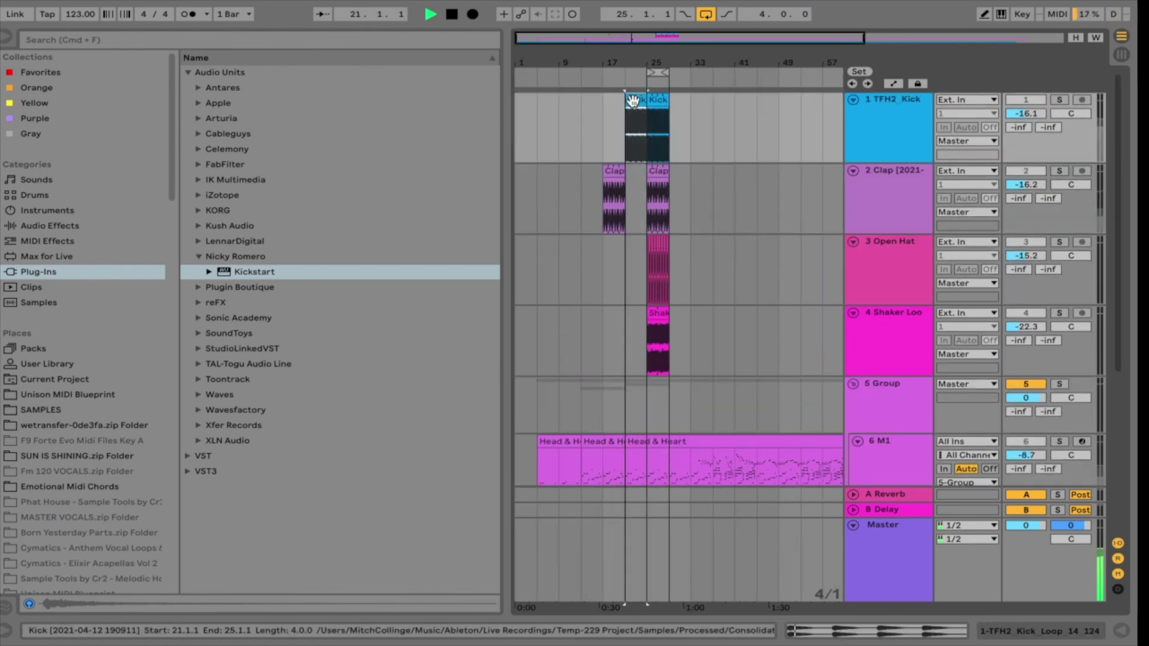
Play the arrangement from bar 17 and set the volume of the 8 M1 track to -22.5 dB
{"action": "scroll", "coordinate": [785, 252], "scroll_direction": "down", "scroll_amount": 5}
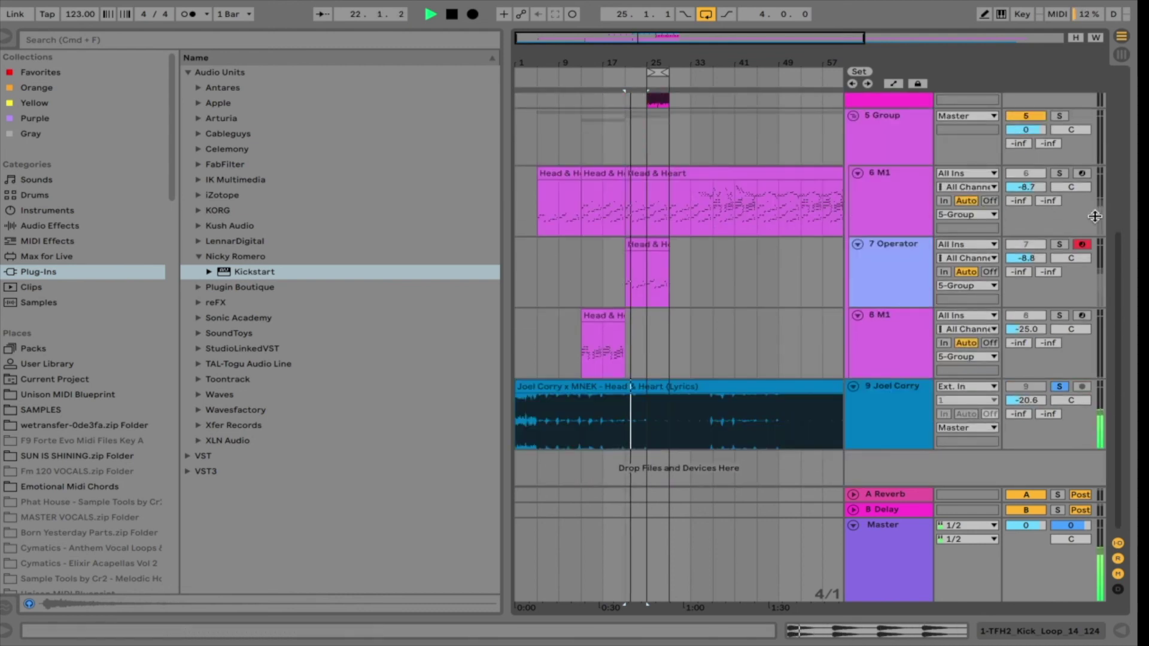
{"action": "left_click", "coordinate": [602, 290]}
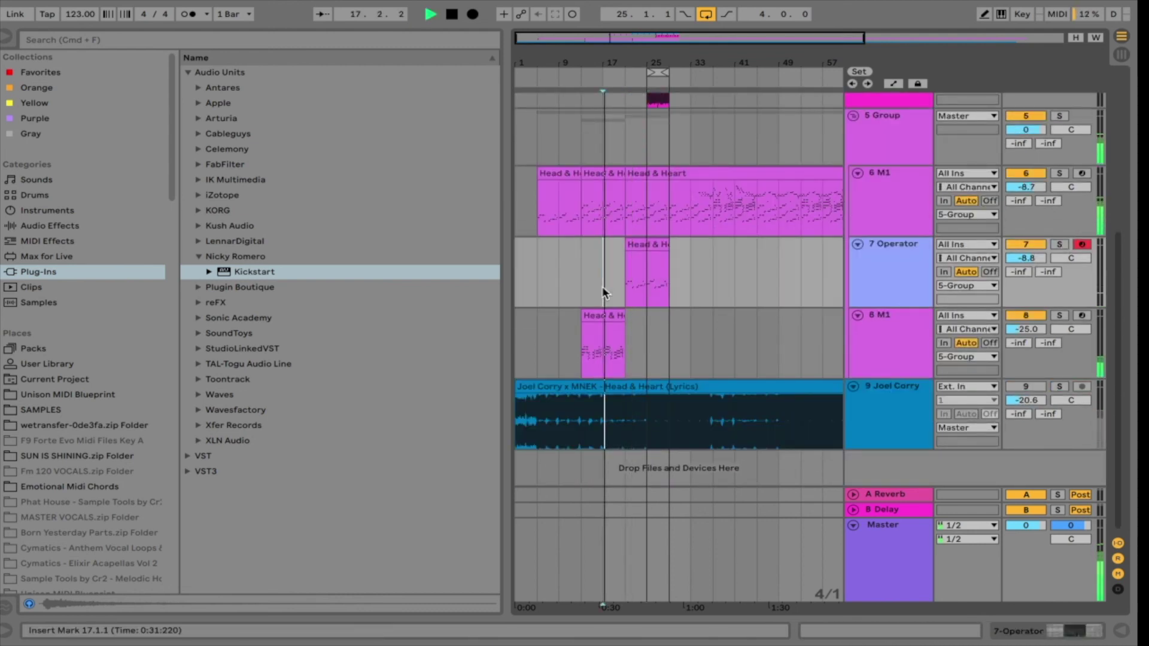
{"action": "left_click_drag", "start_coordinate": [1032, 331], "coordinate": [1032, 325]}
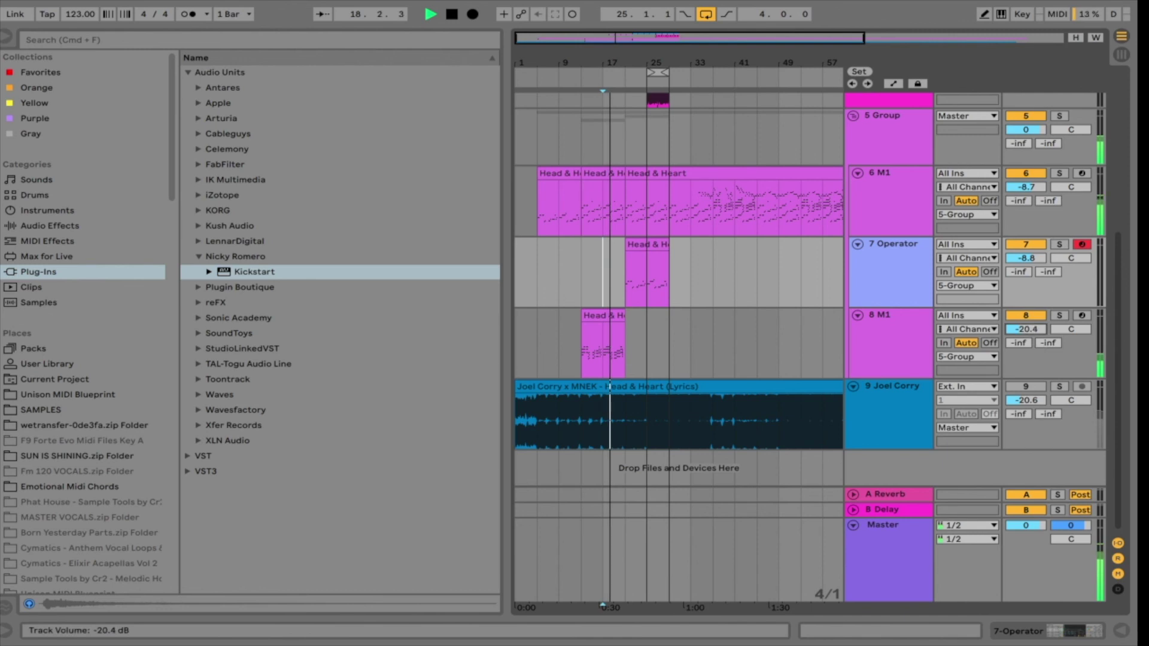
Trim the end of the clap clip at bar 17 to leave a gap before bar 21, and extend the loop to start at bar 21
{"action": "left_click_drag", "start_coordinate": [631, 62], "coordinate": [746, 111]}
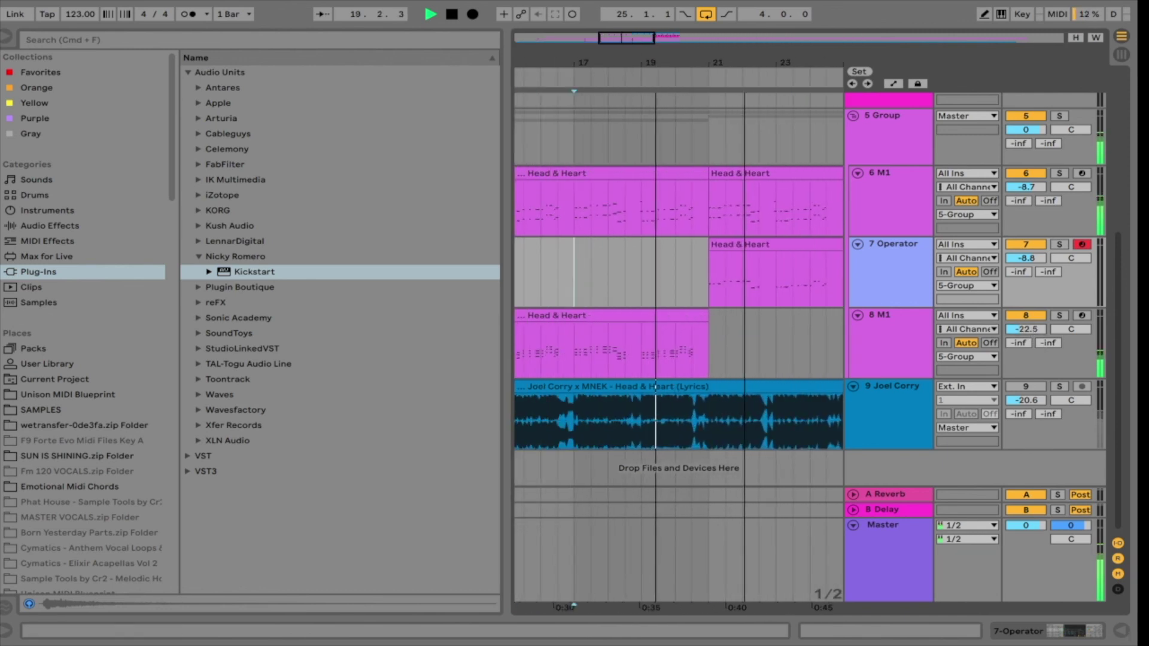
{"action": "scroll", "coordinate": [649, 285], "scroll_direction": "up", "scroll_amount": 5}
{"action": "left_click_drag", "start_coordinate": [697, 171], "coordinate": [681, 171]}
{"action": "mouse_move", "coordinate": [678, 62]}
{"action": "left_mouse_down"}
{"action": "mouse_move", "coordinate": [693, 21]}
{"action": "mouse_move", "coordinate": [686, 44]}
{"action": "left_mouse_up"}
{"action": "left_click_drag", "start_coordinate": [804, 71], "coordinate": [705, 71]}
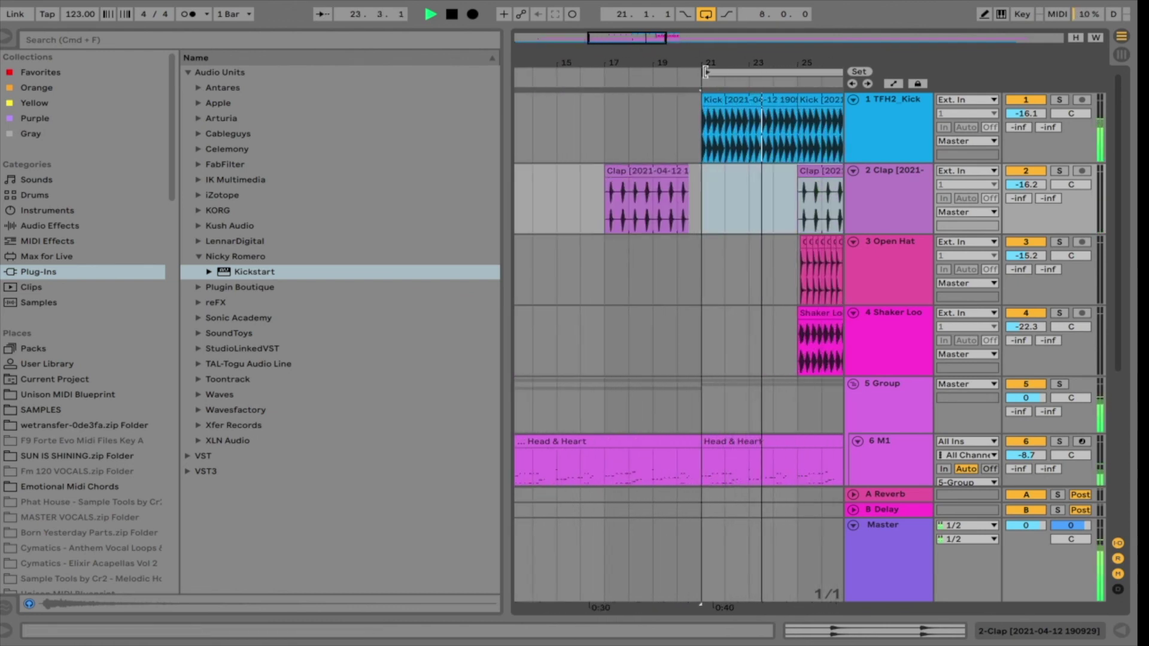
Delete the last two beats of the kick clip before bar 25 and play back the transition and the looped section
{"action": "key", "text": "space"}
{"action": "left_click_drag", "start_coordinate": [663, 41], "coordinate": [660, 77]}
{"action": "left_click_drag", "start_coordinate": [624, 145], "coordinate": [583, 146]}
{"action": "key", "text": "Delete"}
{"action": "left_click", "coordinate": [561, 147]}
{"action": "key", "text": "space"}
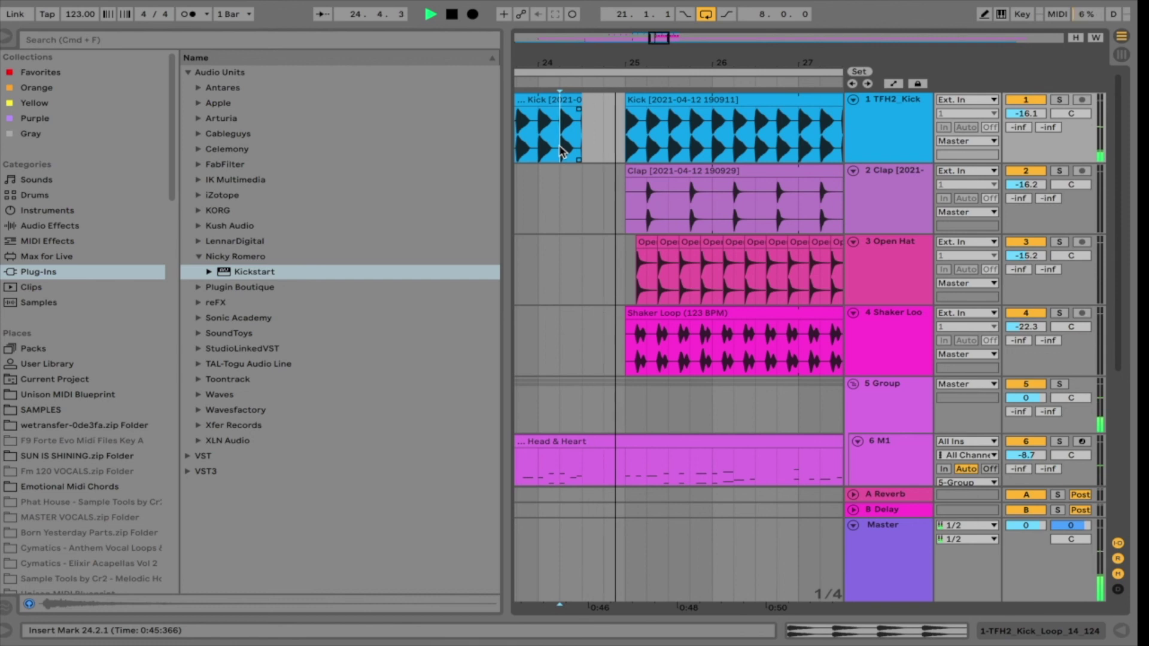
{"action": "left_click_drag", "start_coordinate": [667, 43], "coordinate": [684, 39]}
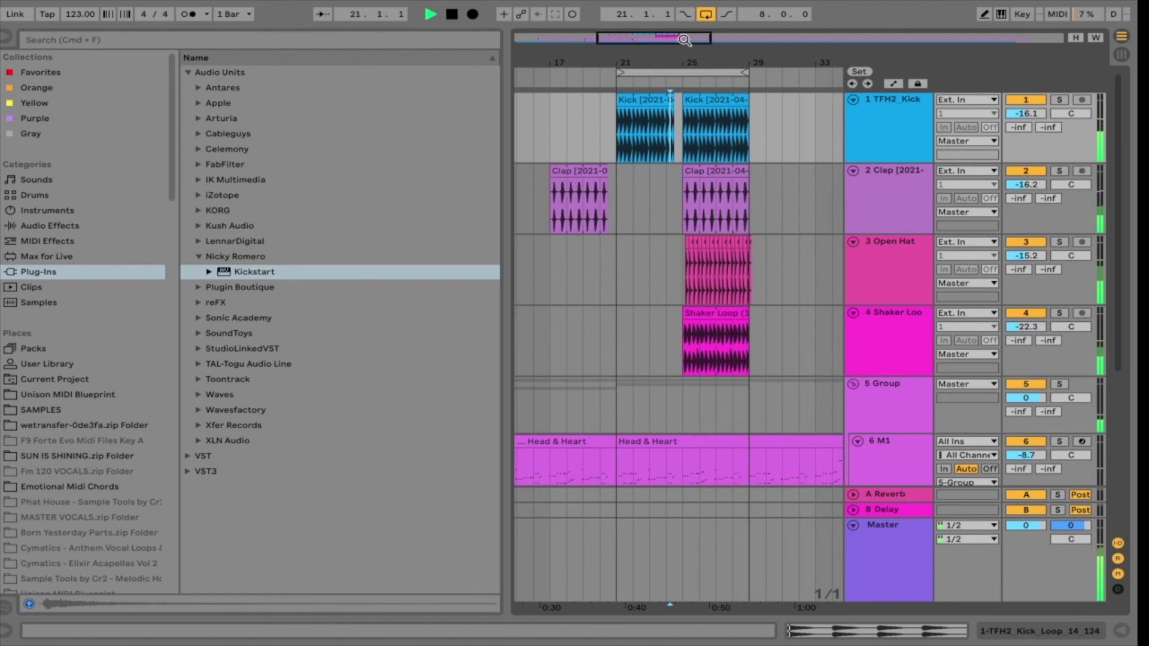
{"action": "left_click_drag", "start_coordinate": [659, 39], "coordinate": [659, 38]}
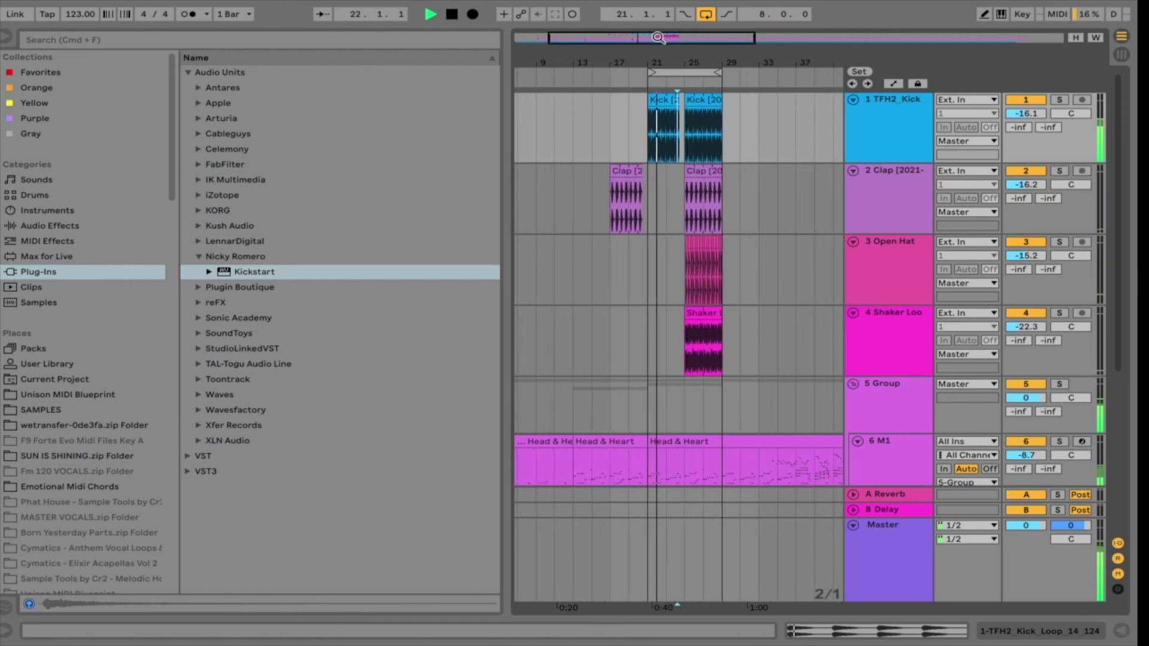
{"action": "key", "text": "space"}
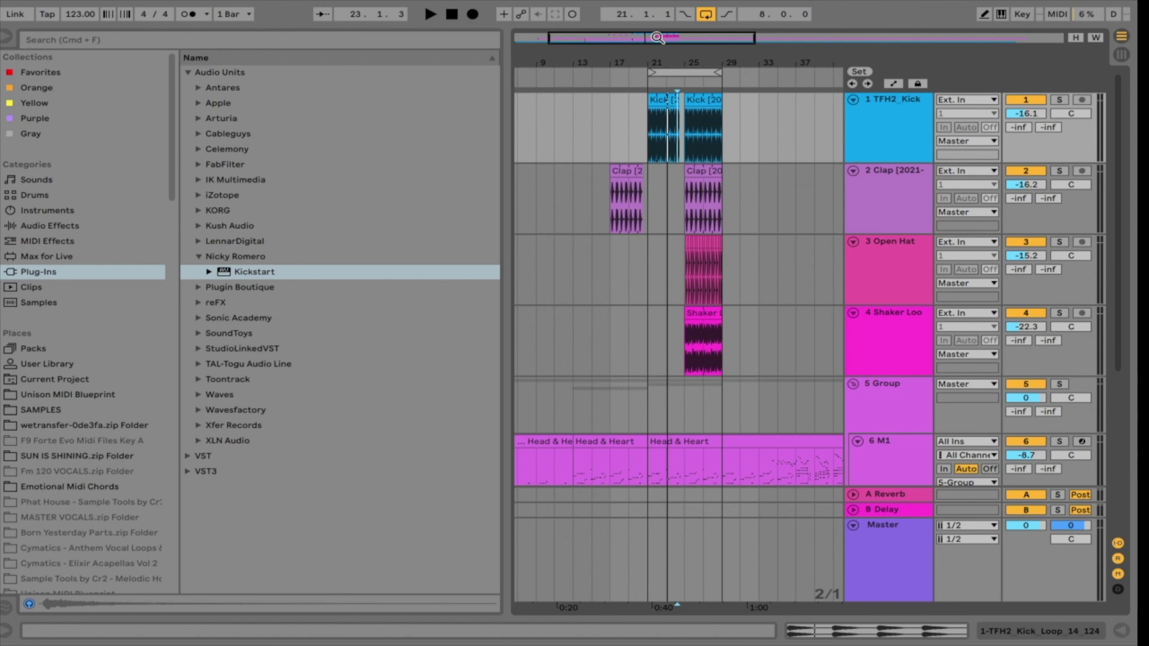
Review the instrument and effect settings on the 6 M1, 7 Operator and 8 M1 tracks, including both M1 plug-in windows
{"action": "scroll", "coordinate": [786, 244], "scroll_direction": "down", "scroll_amount": 4}
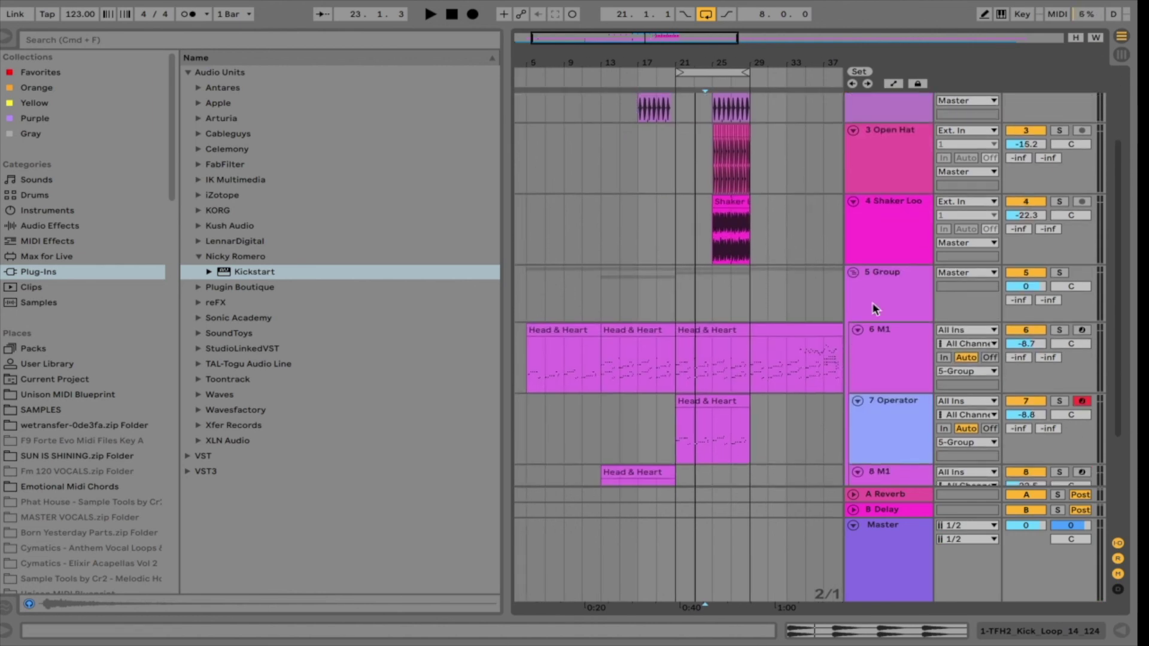
{"action": "double_click", "coordinate": [877, 333]}
{"action": "left_click", "coordinate": [46, 466]}
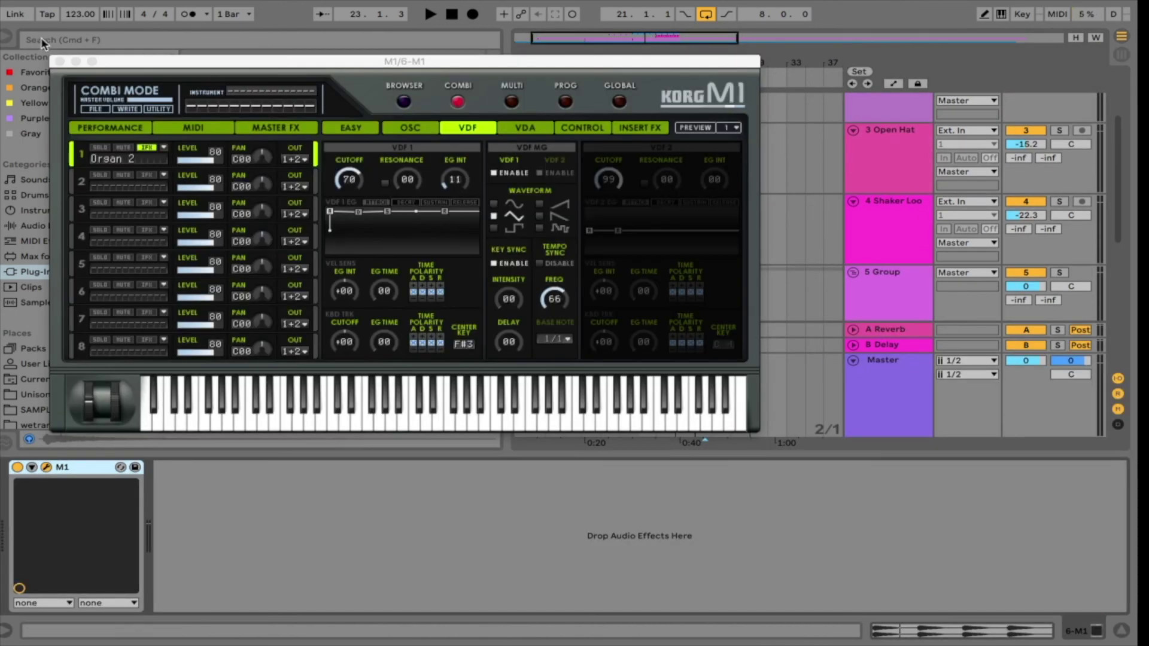
{"action": "left_click", "coordinate": [60, 61]}
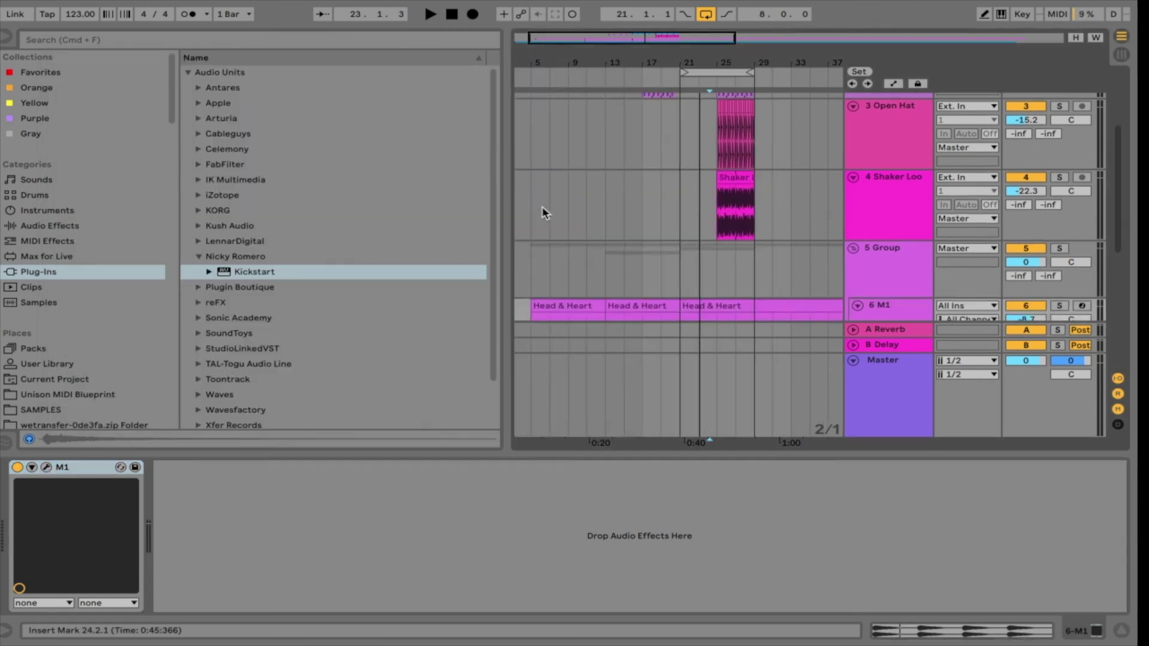
{"action": "scroll", "coordinate": [542, 214], "scroll_direction": "down", "scroll_amount": 3}
{"action": "left_click", "coordinate": [891, 231]}
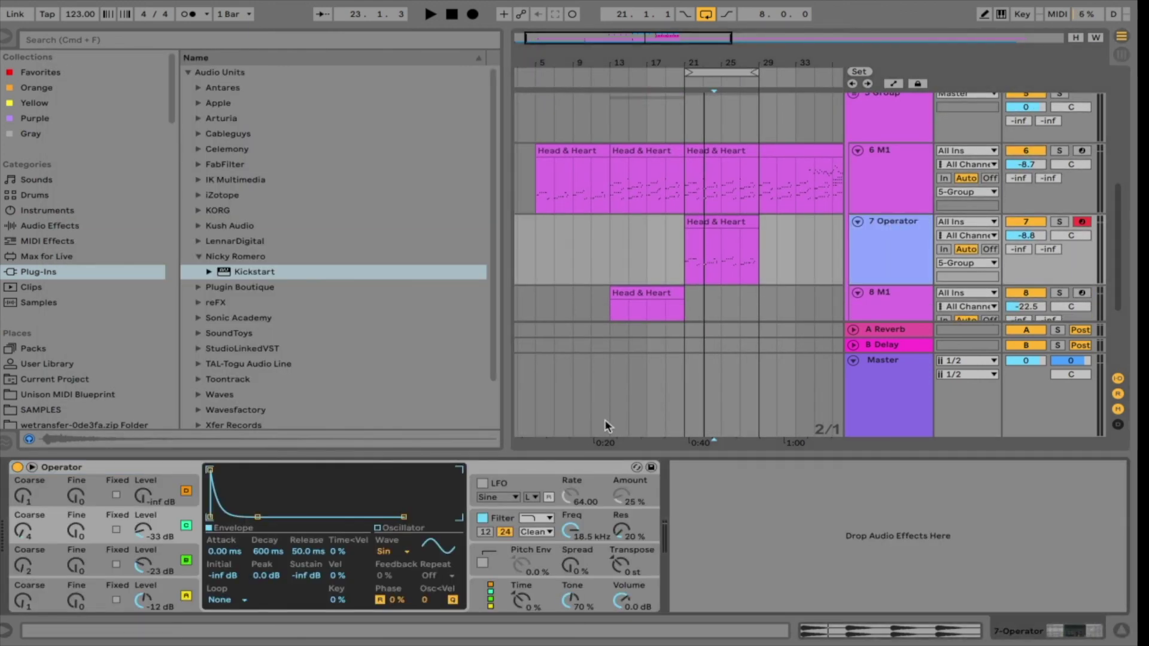
{"action": "key", "text": "alt+super+l"}
{"action": "double_click", "coordinate": [877, 354]}
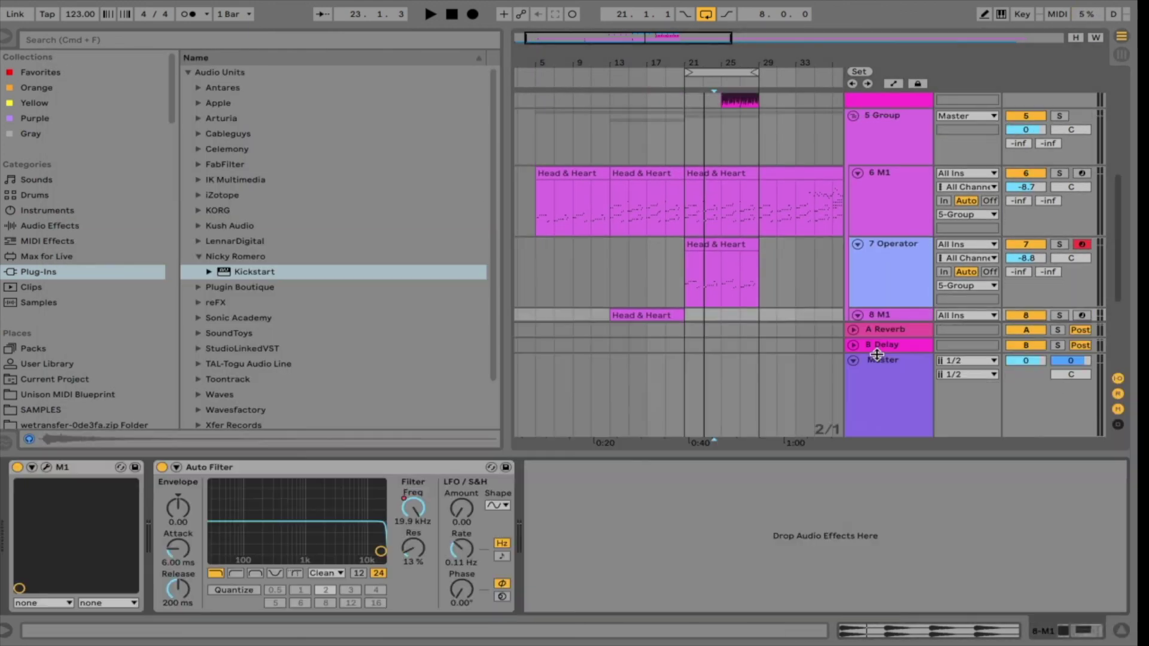
{"action": "left_click", "coordinate": [46, 467]}
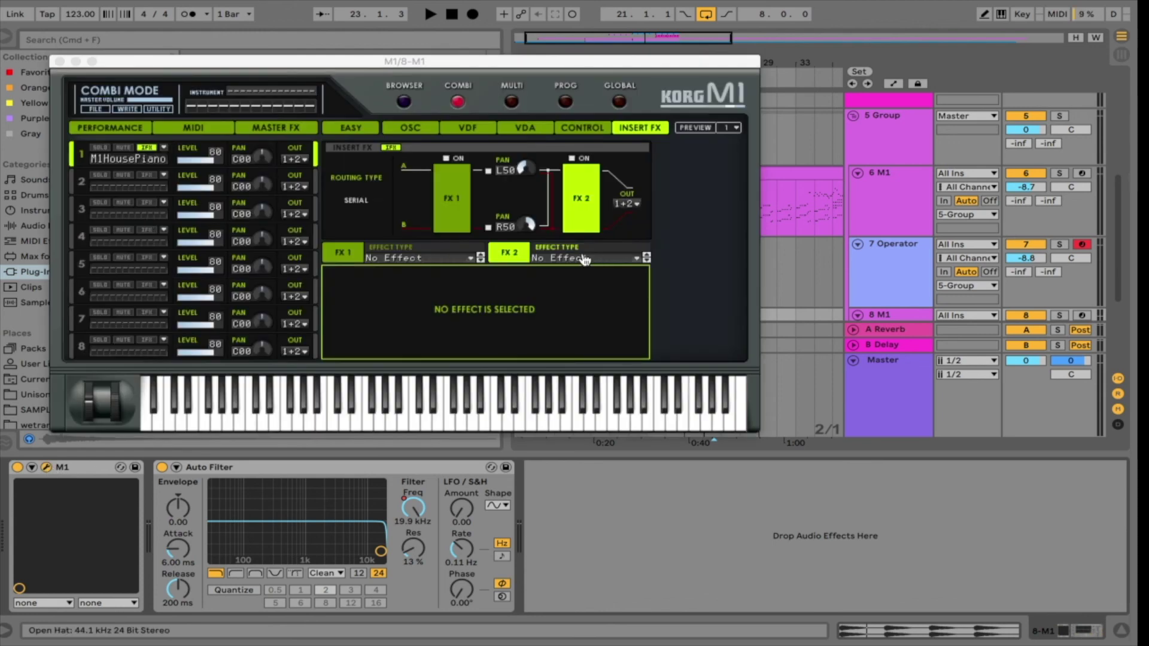
{"action": "left_click", "coordinate": [59, 61]}
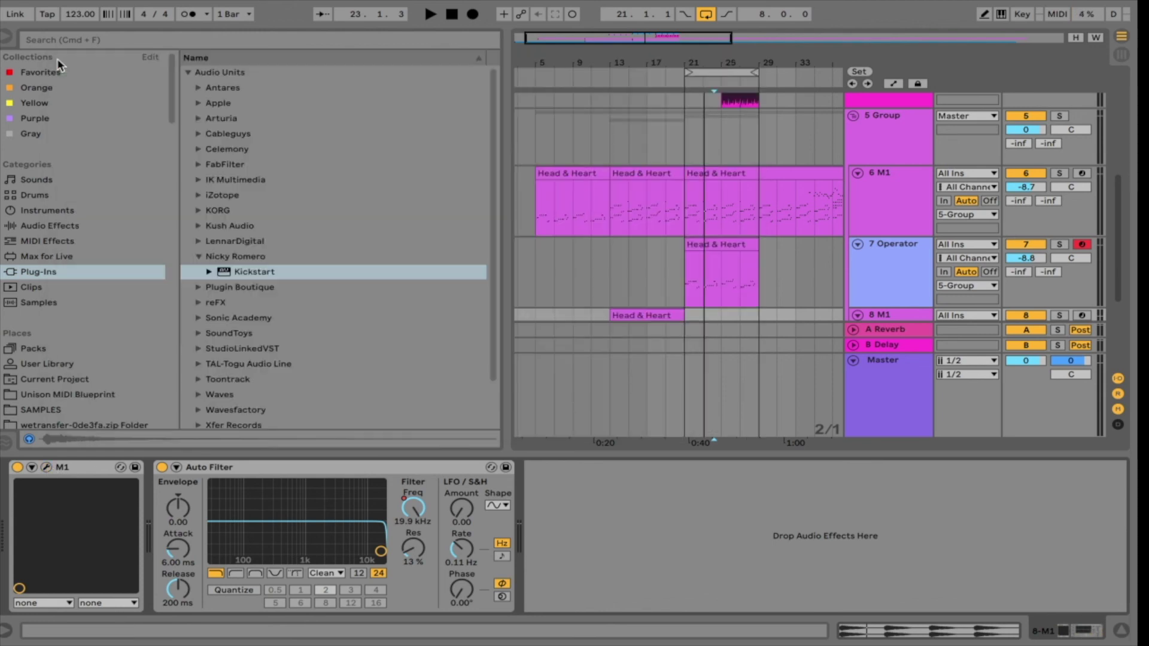
{"action": "left_click", "coordinate": [820, 454]}
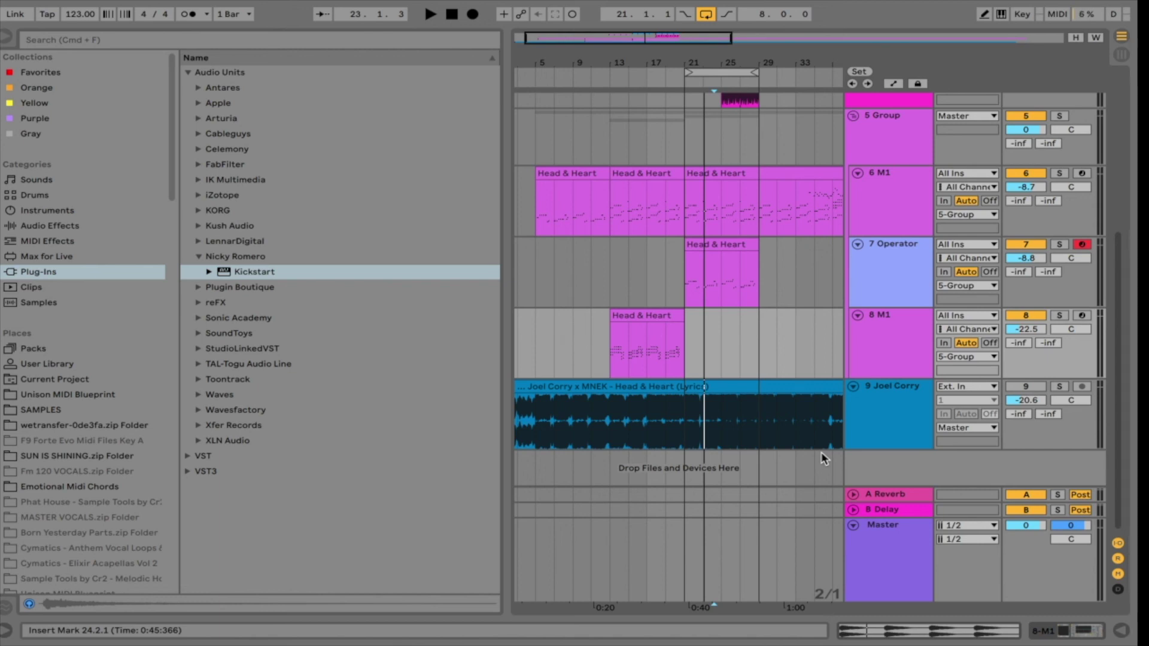
{"action": "left_click", "coordinate": [755, 628]}
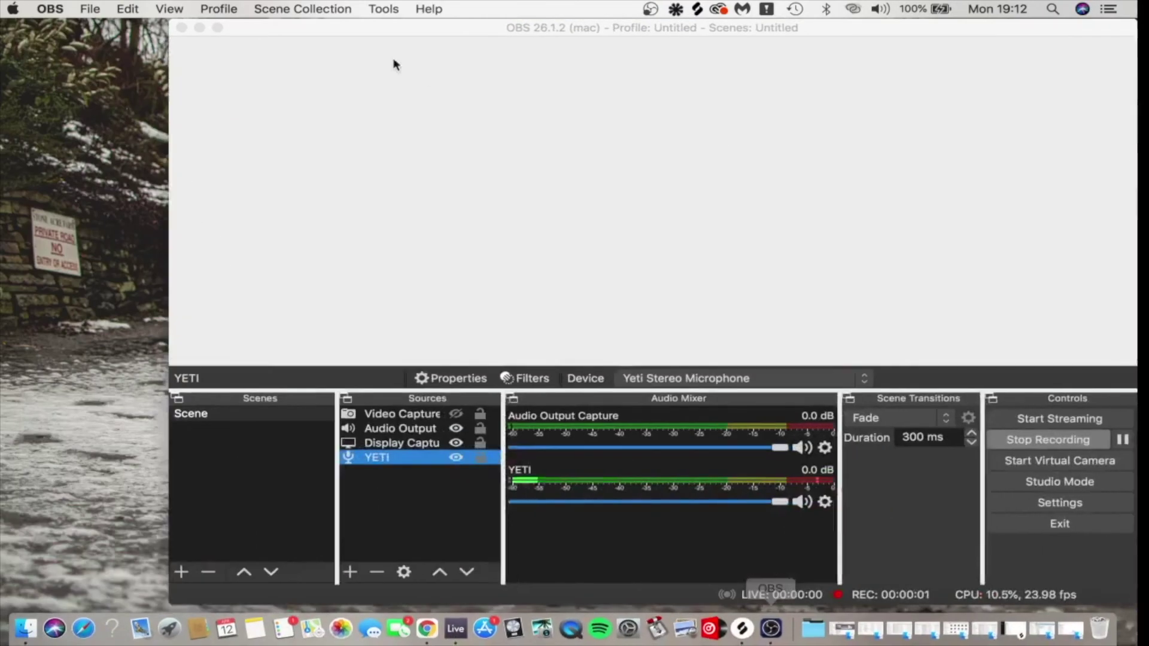